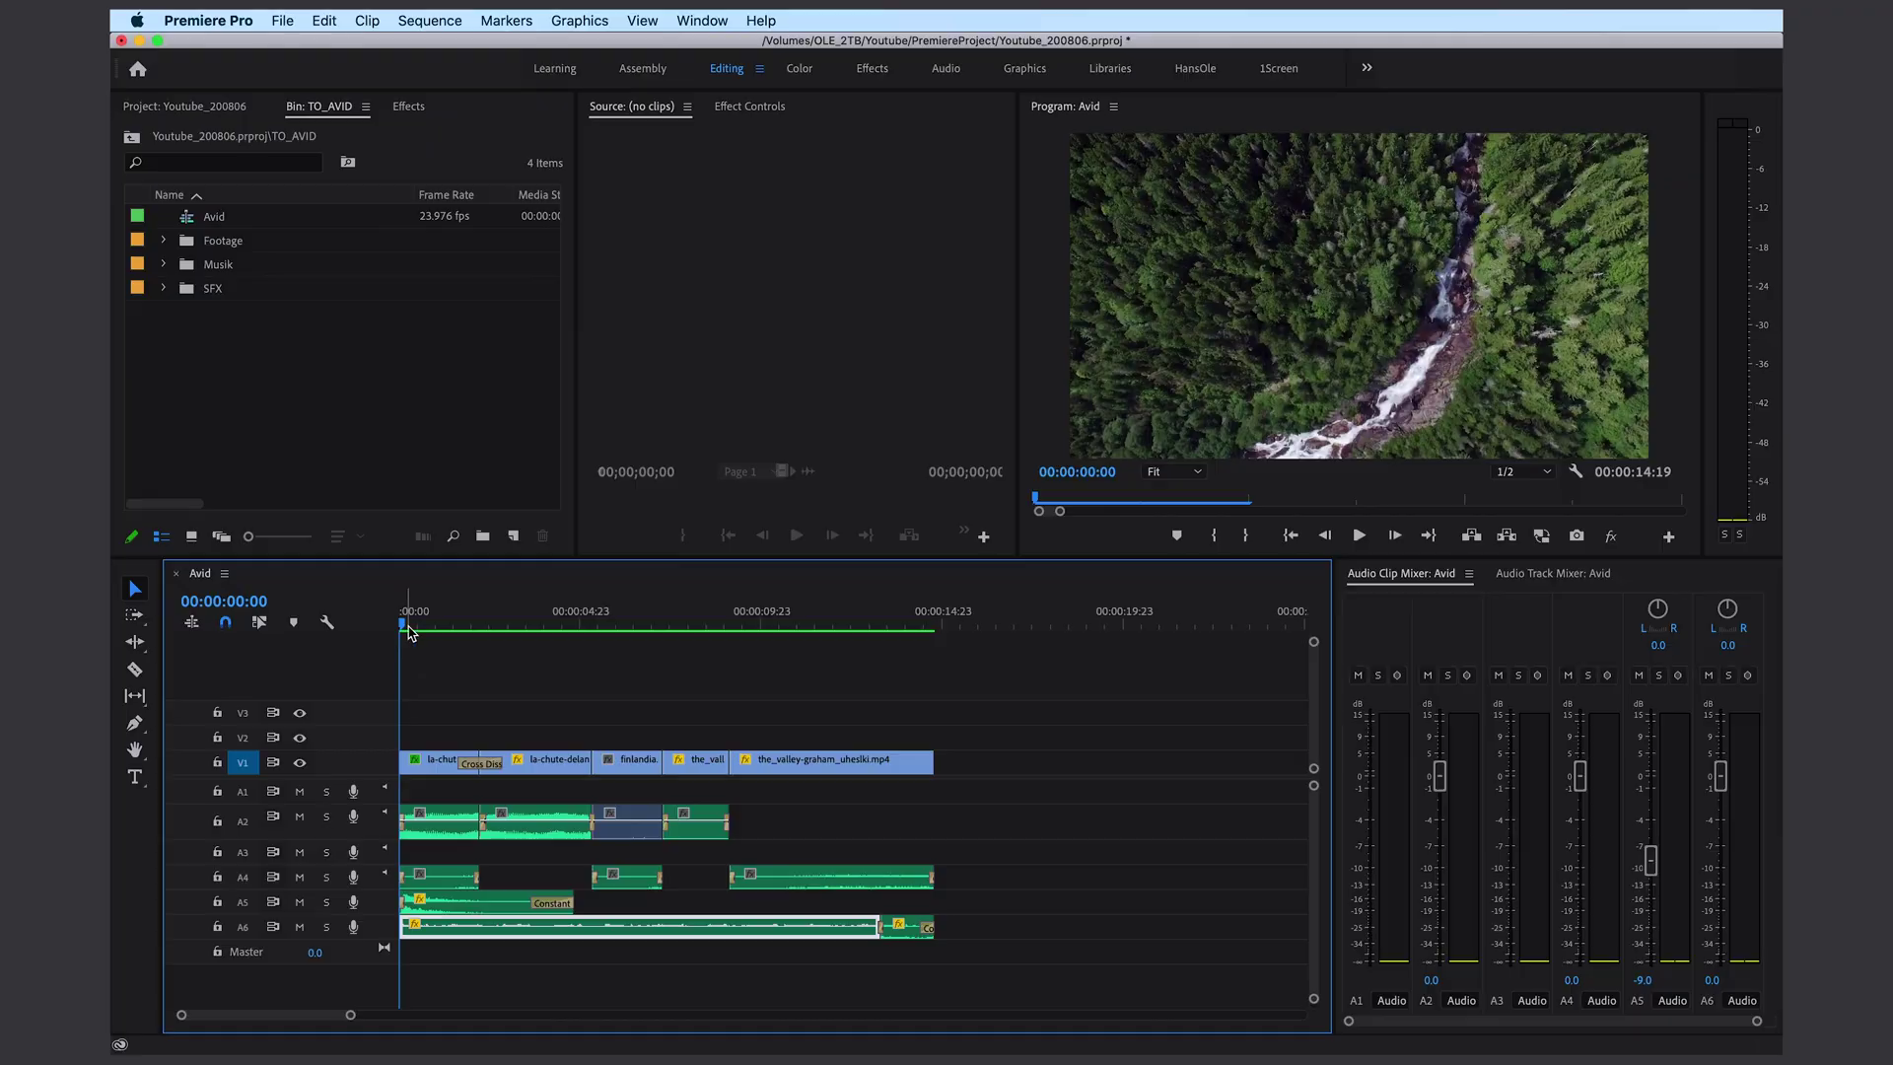
Review the Avid sequence by scrubbing through its video clips, audio tracks and transitions
drag(410, 629, 441, 770)
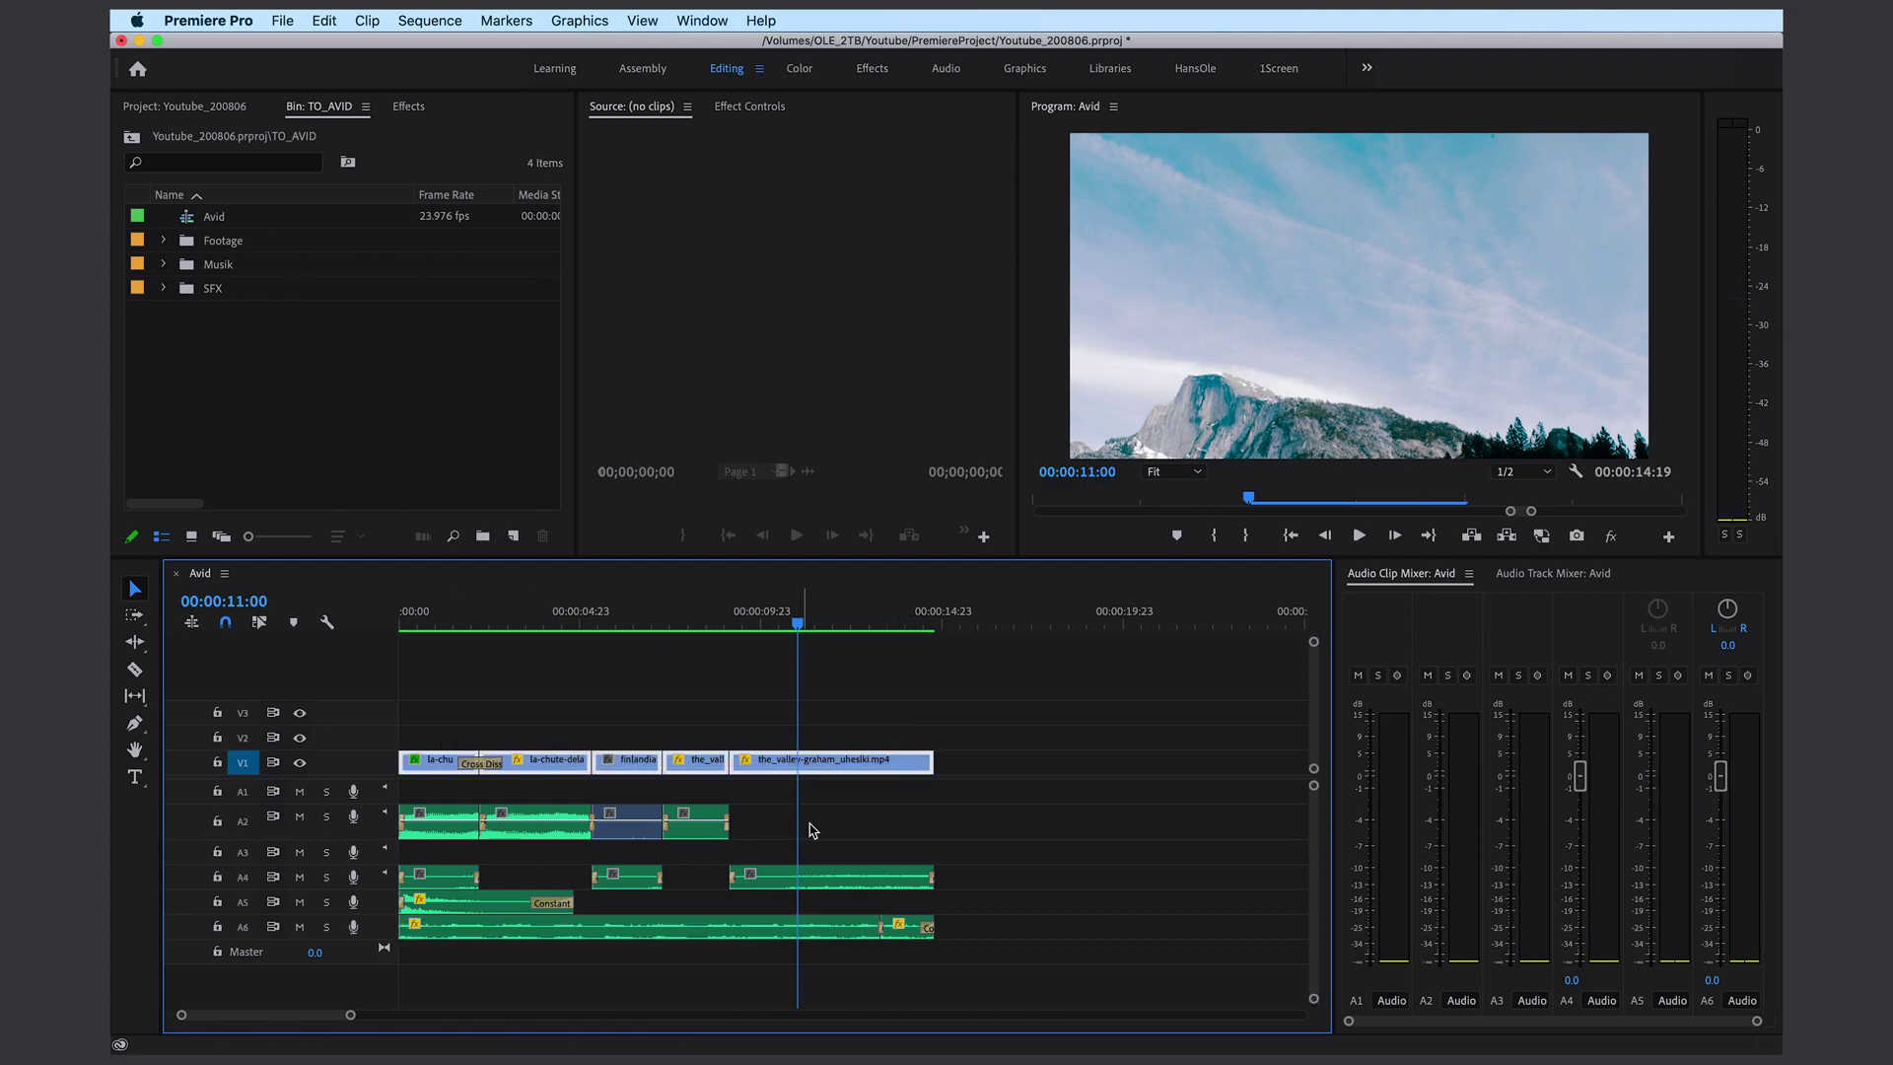
drag(832, 829, 455, 886)
click(575, 934)
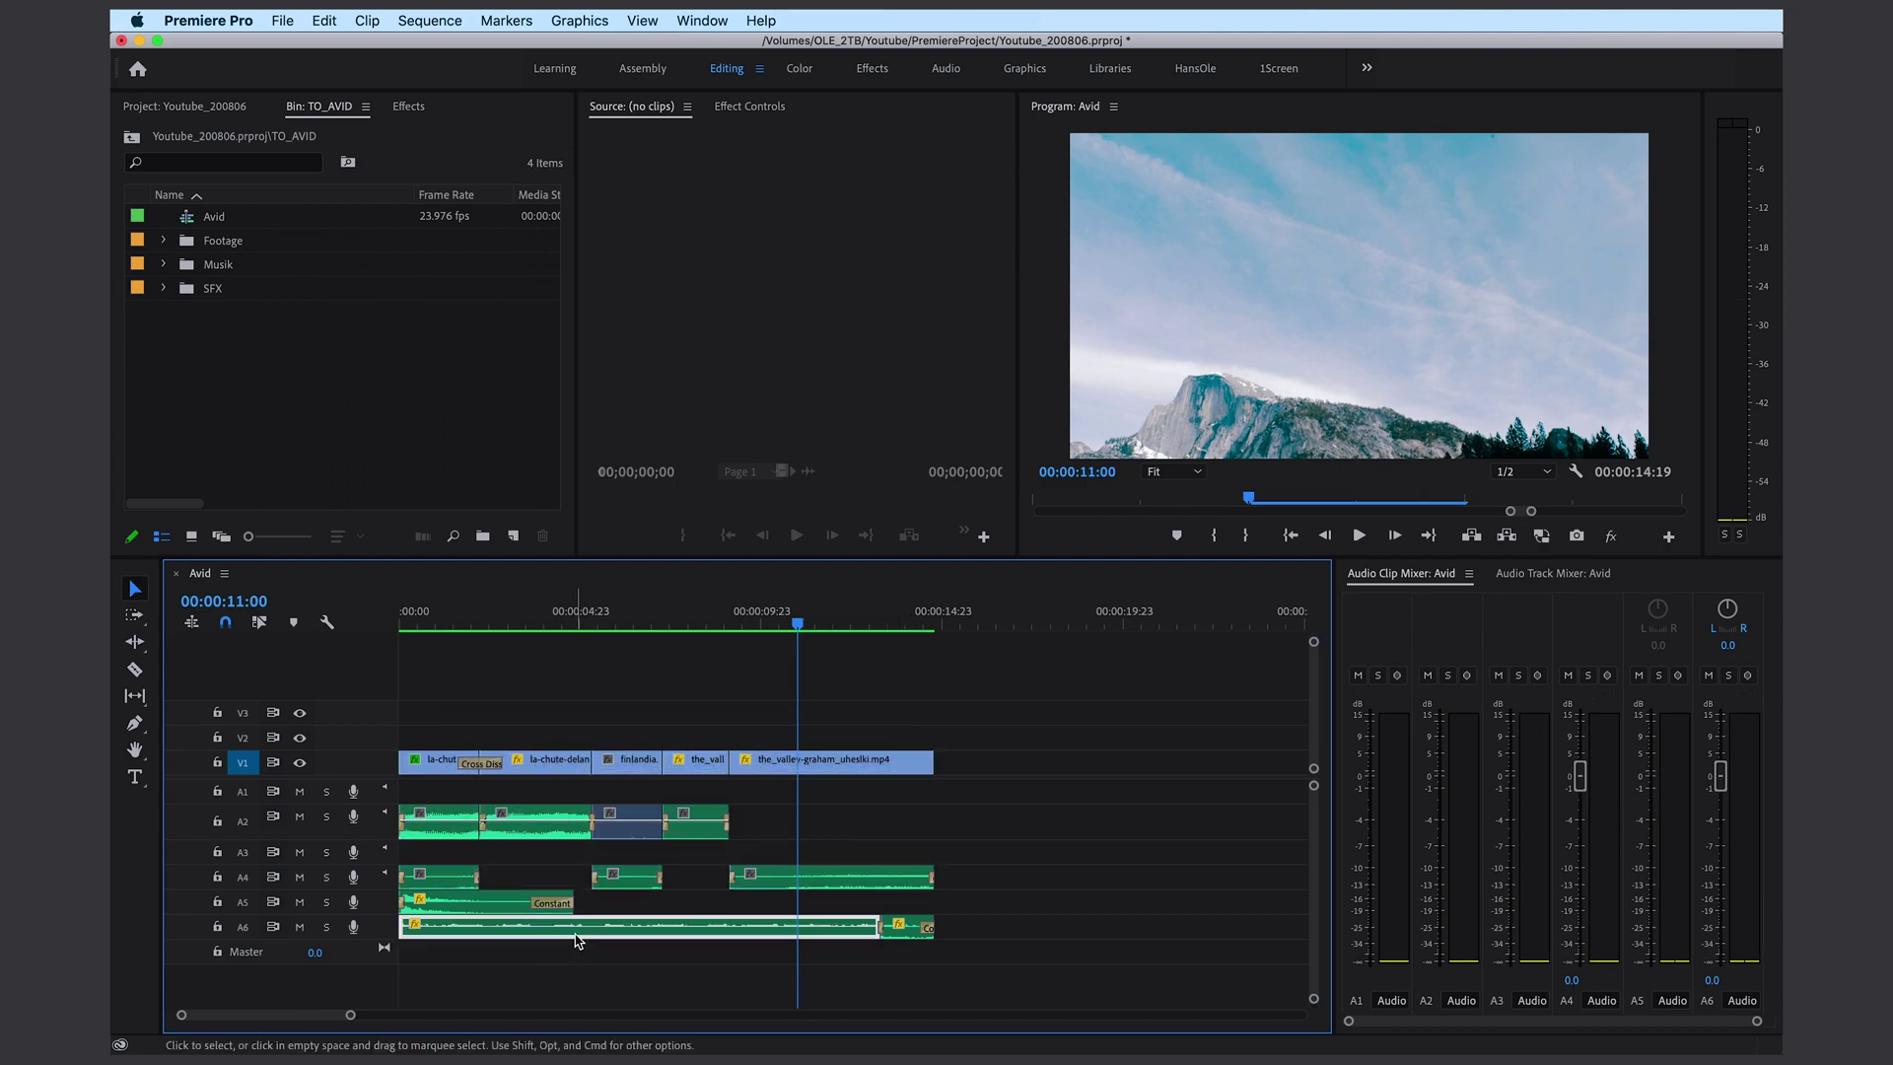
click(554, 902)
drag(749, 623, 409, 792)
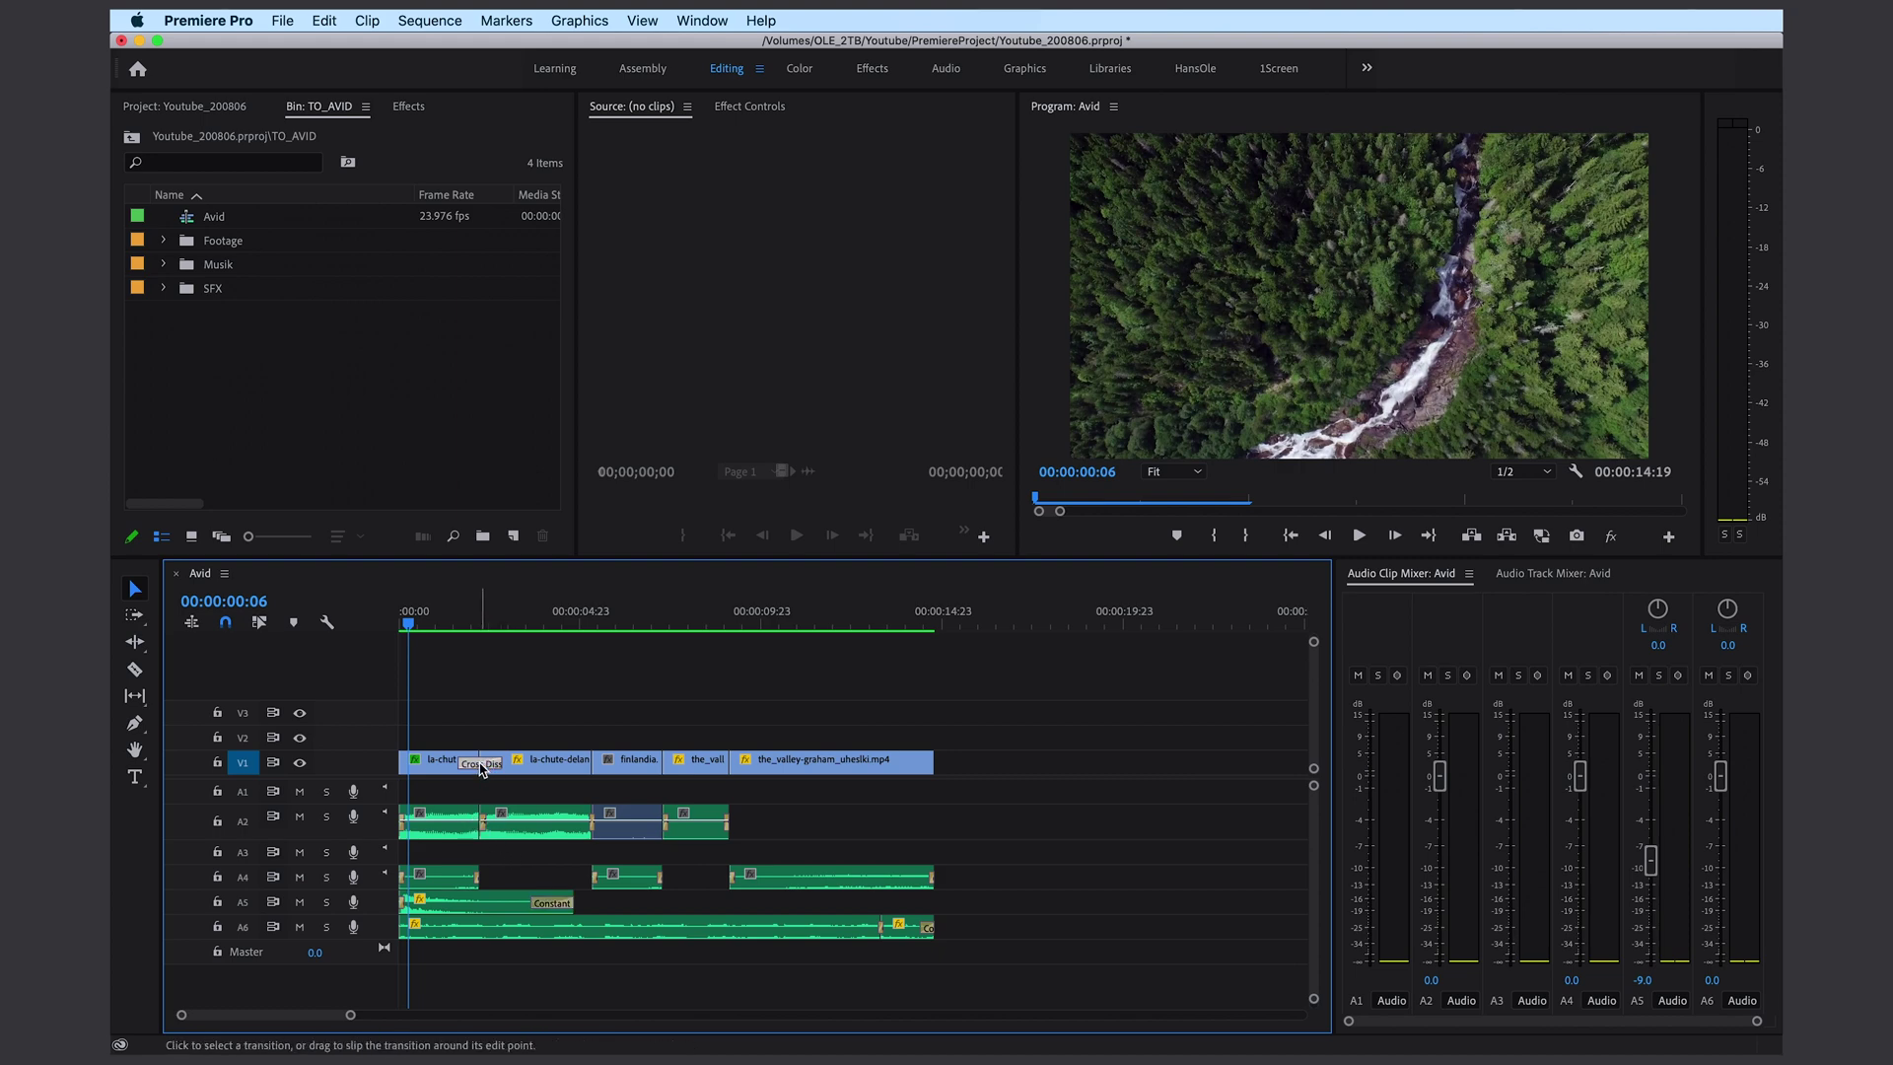
drag(448, 621, 412, 621)
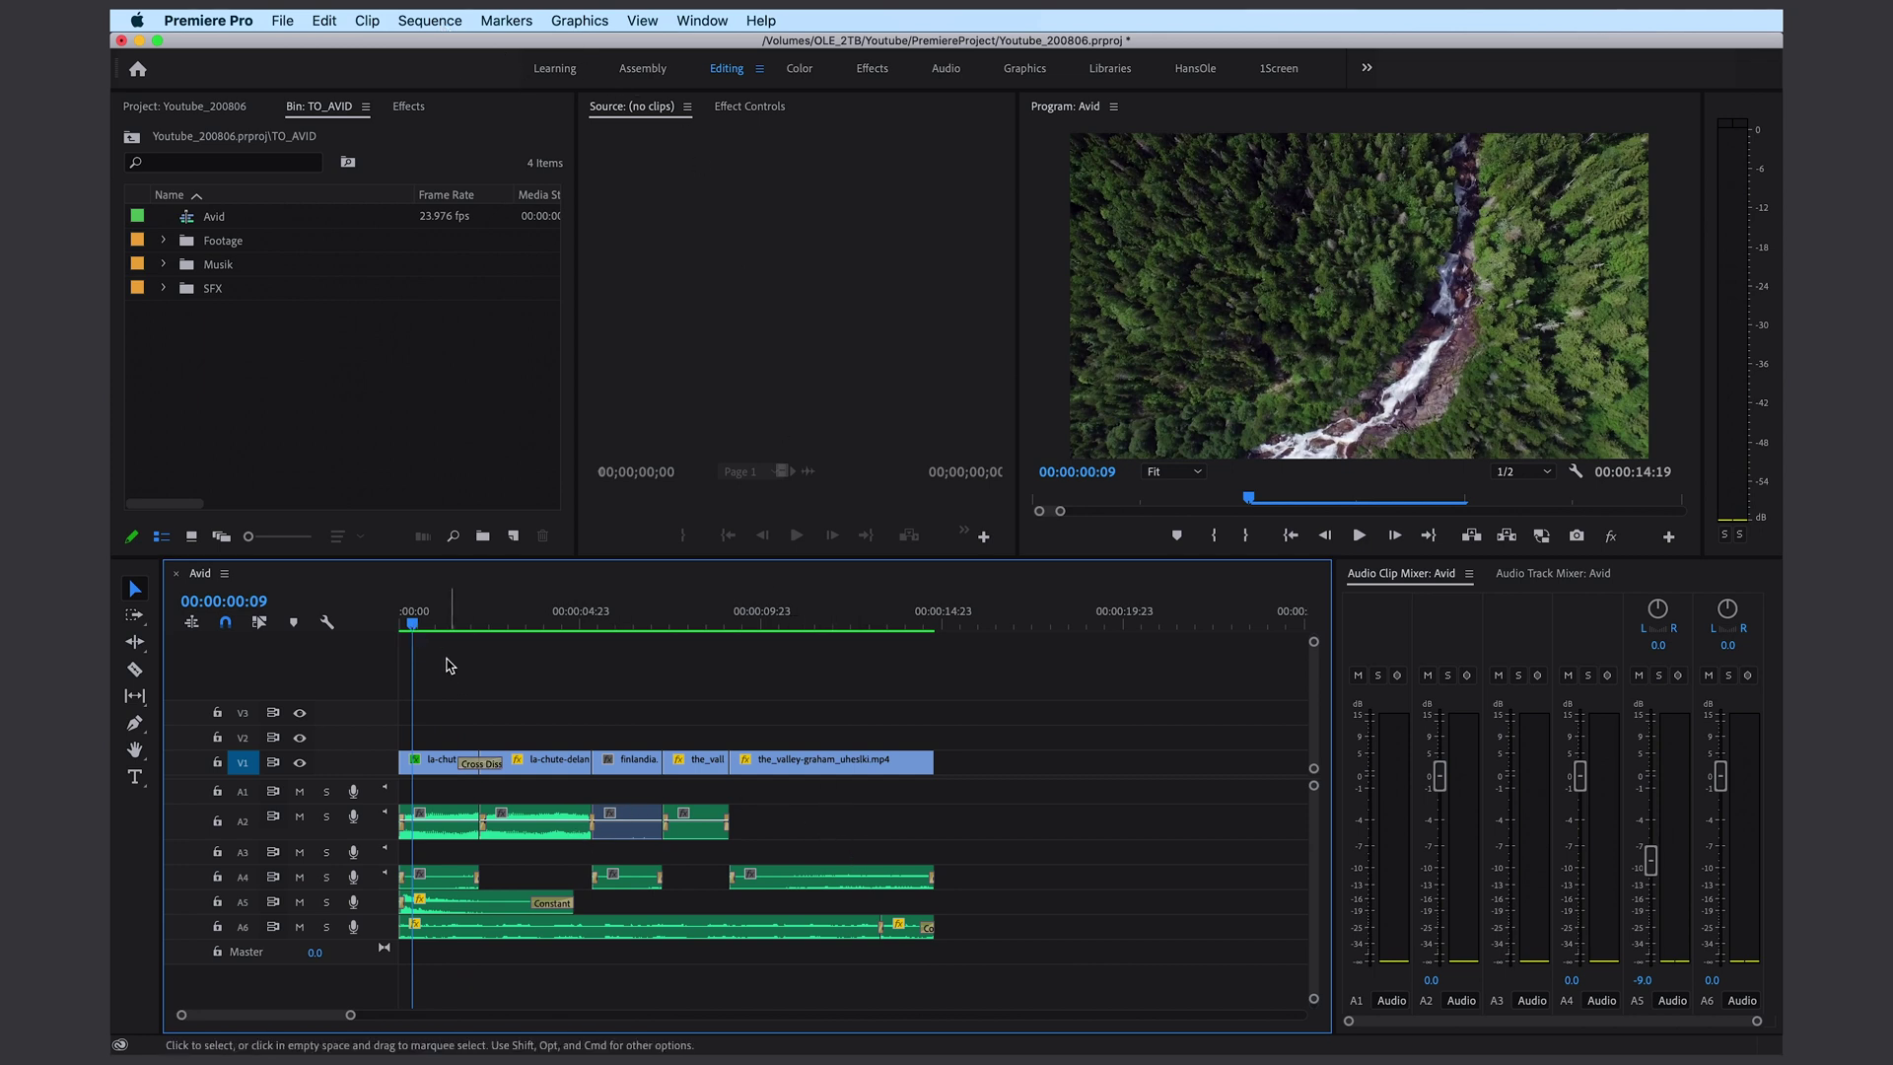
Export the sequence as an AAF file named AvidTestAAF into the AAF folder, leaving video mixdown and Breakout to Mono disabled
click(279, 19)
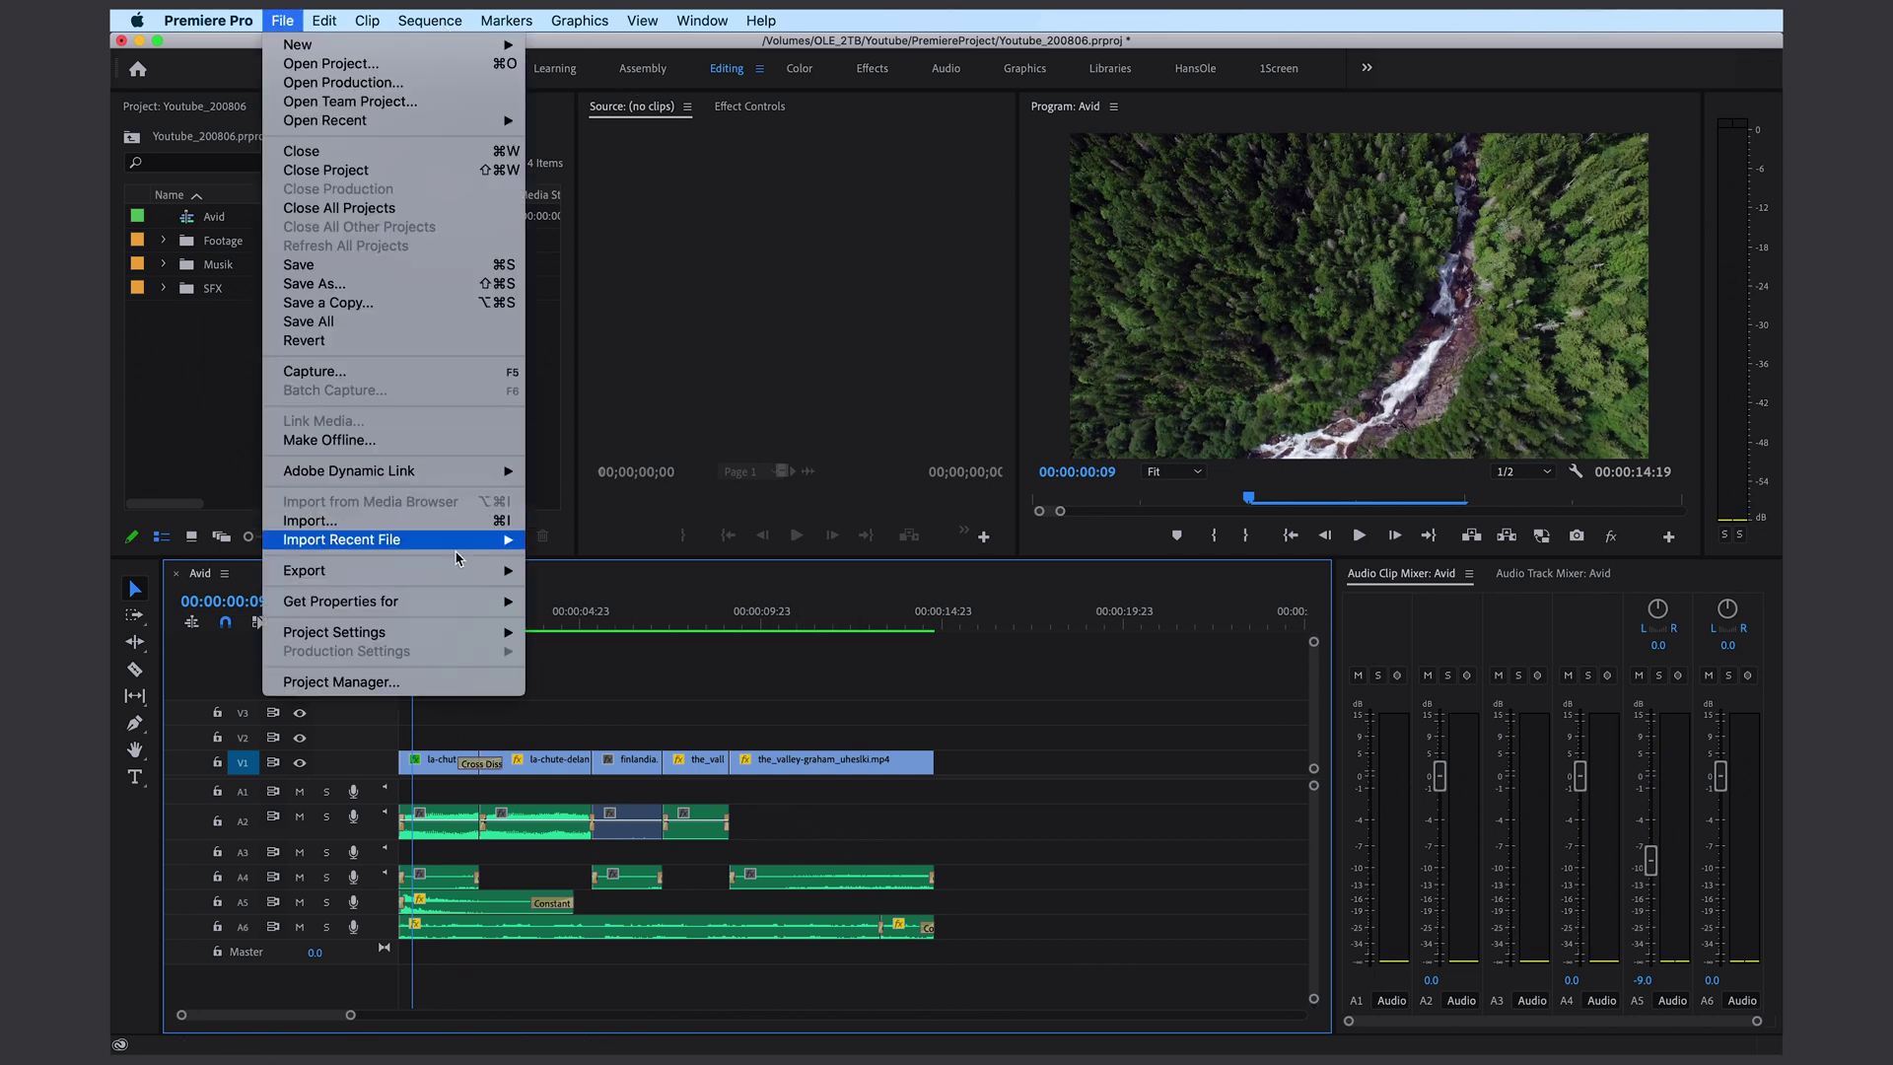
mouse_move(414, 580)
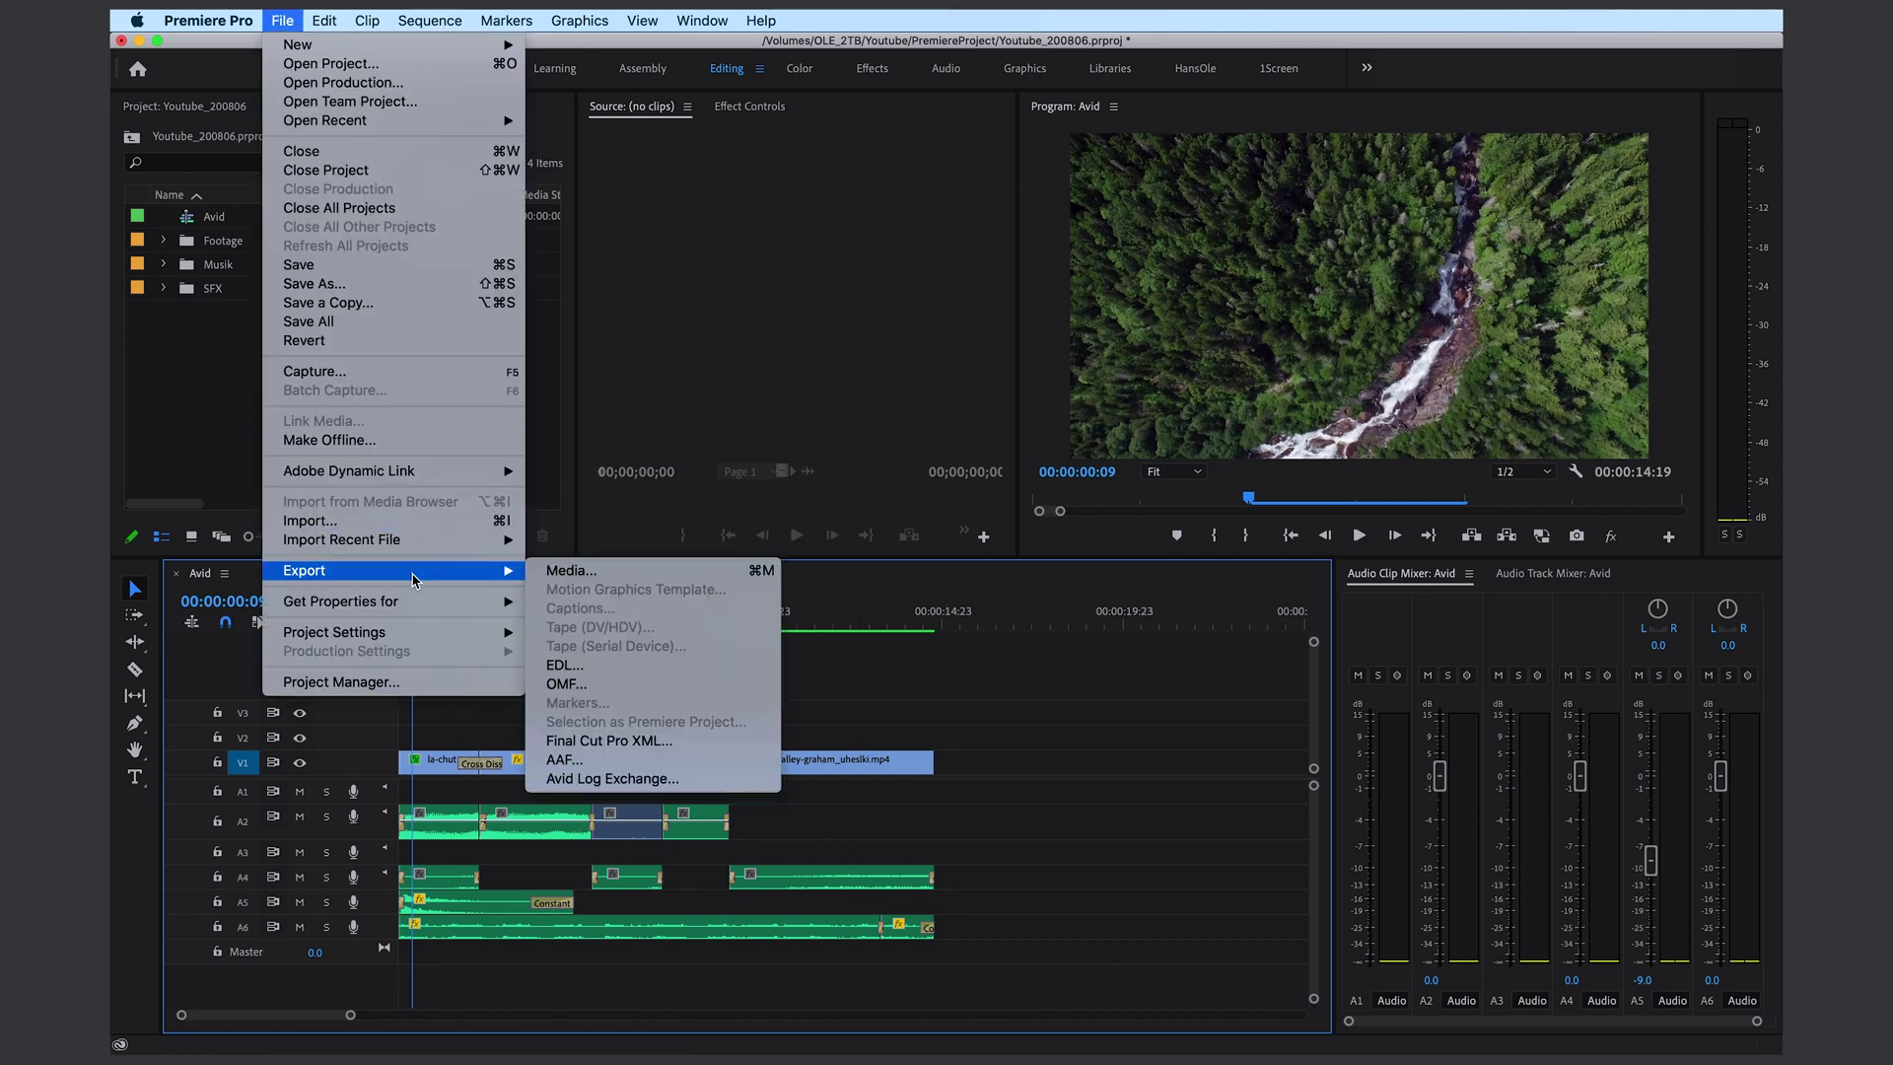
click(661, 770)
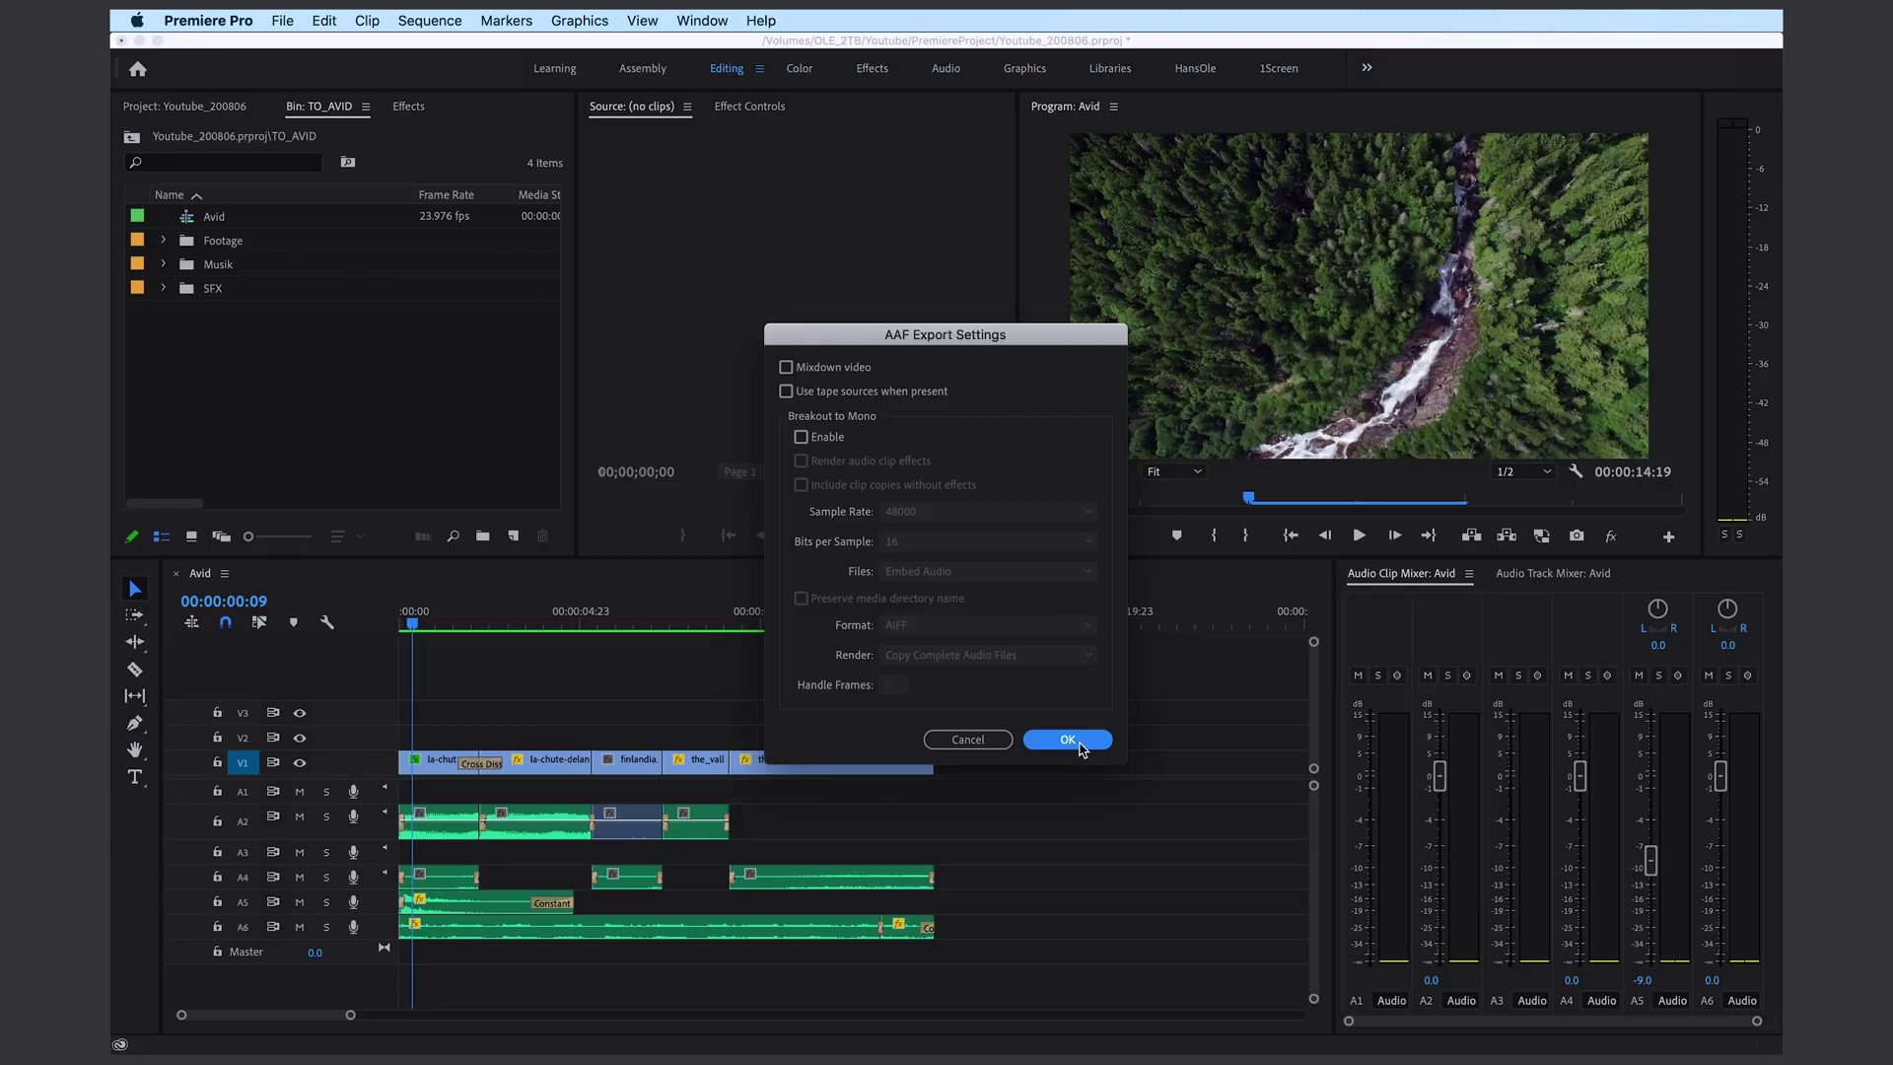
click(1067, 739)
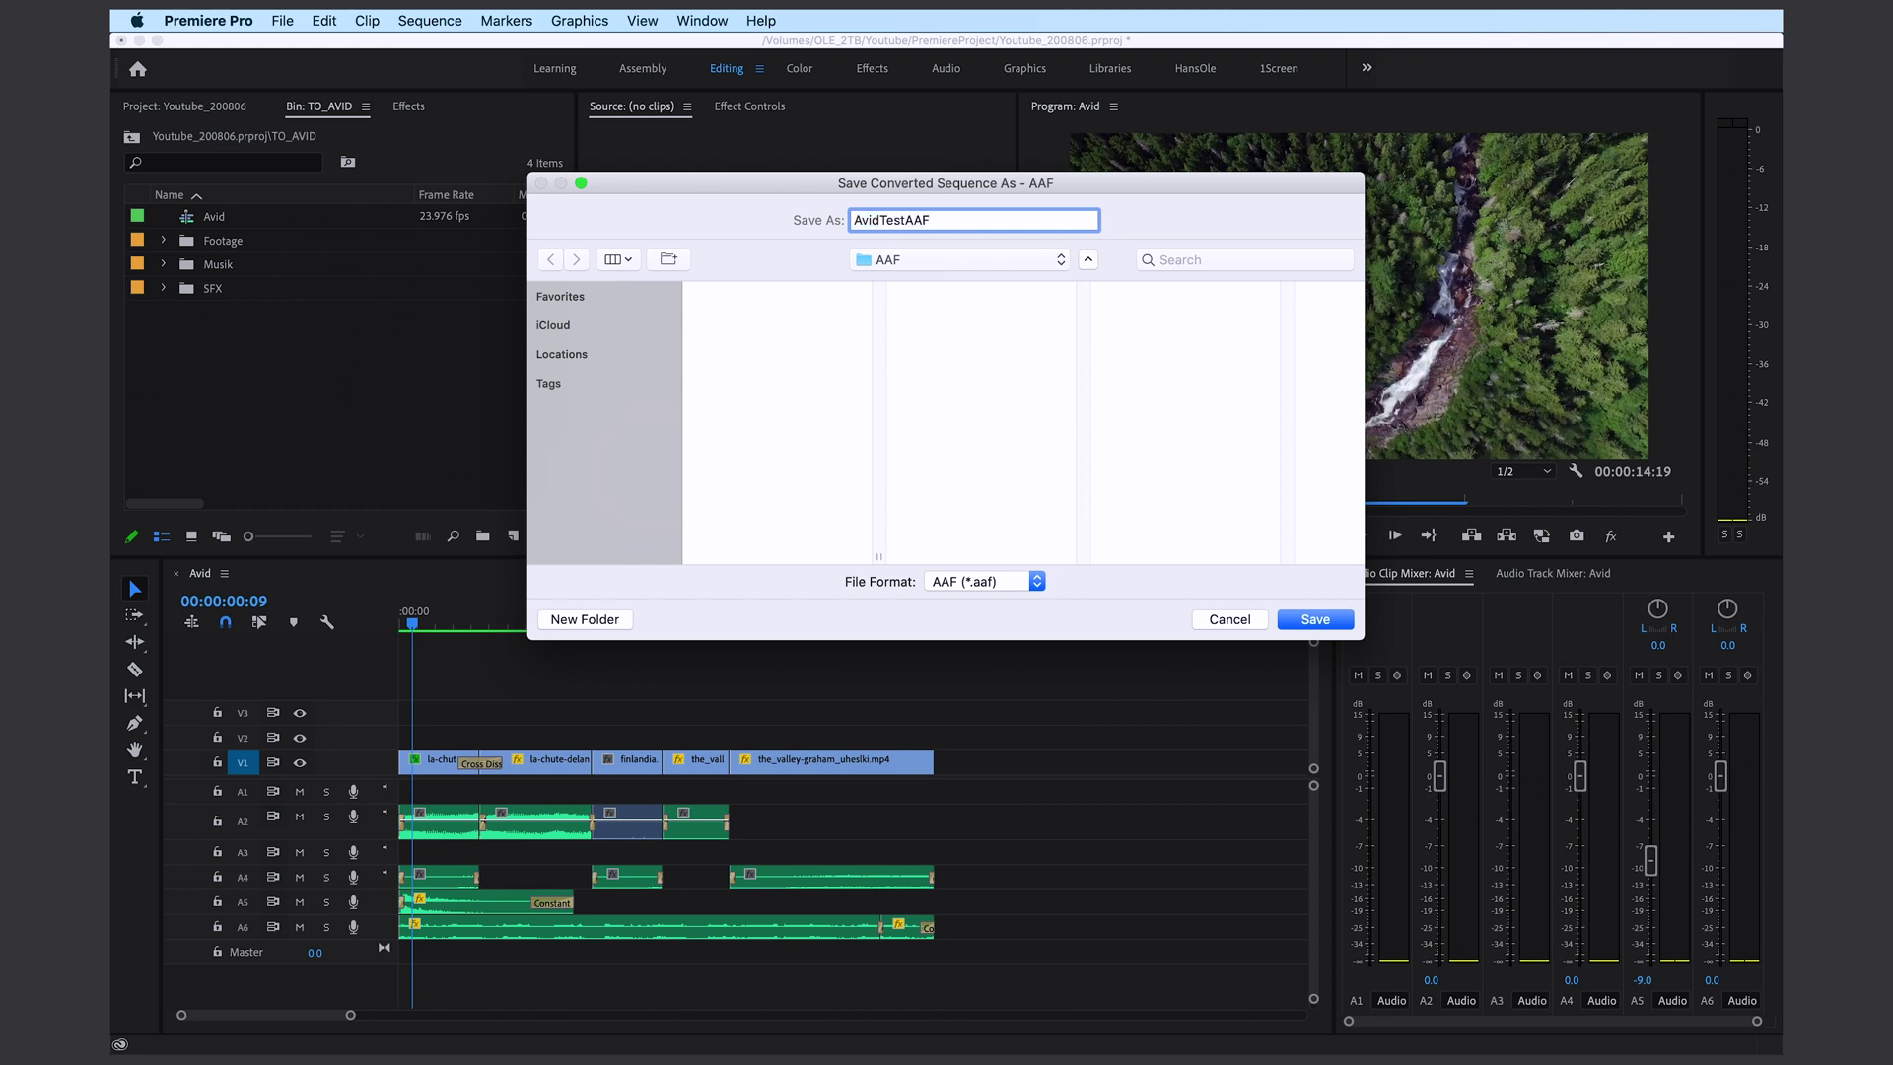
text(TestAAF)
key(Return)
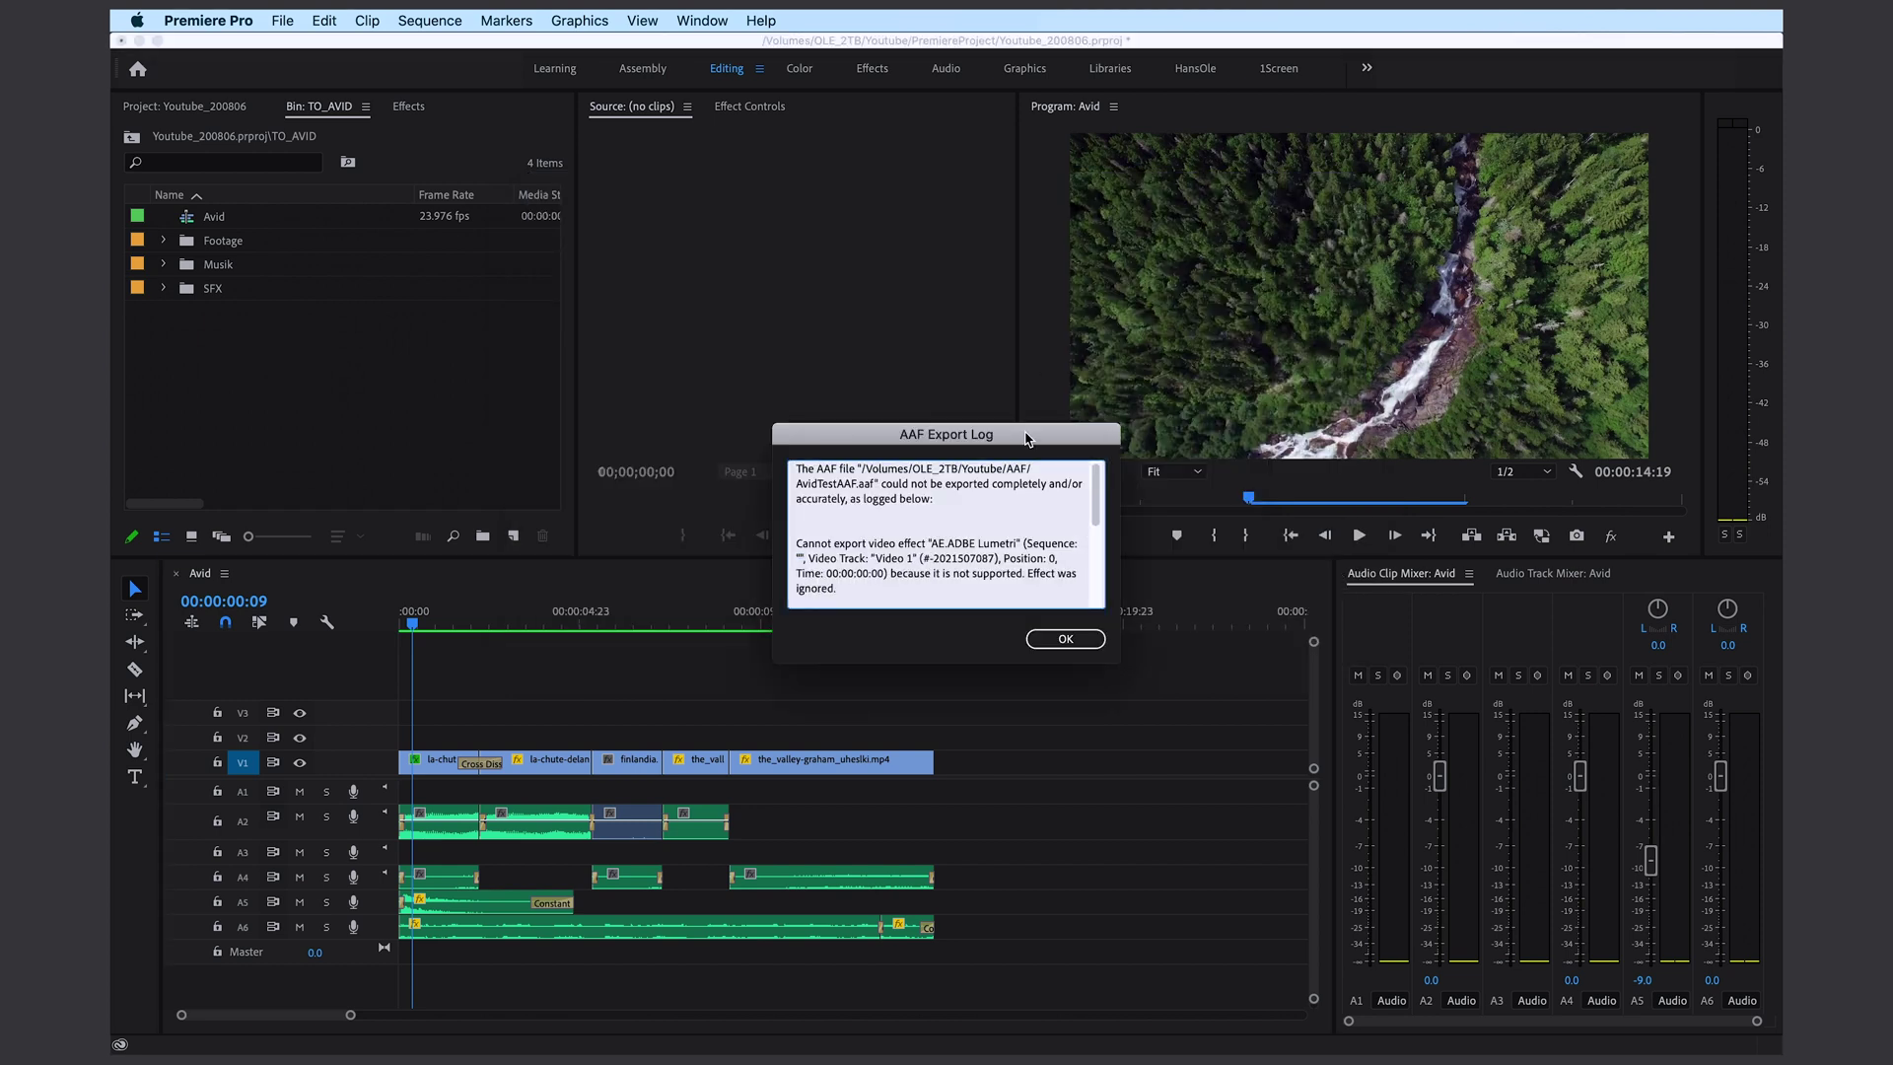
Read the AAF export log for the unsupported video and audio effects, and dismiss it
drag(1096, 493, 1096, 508)
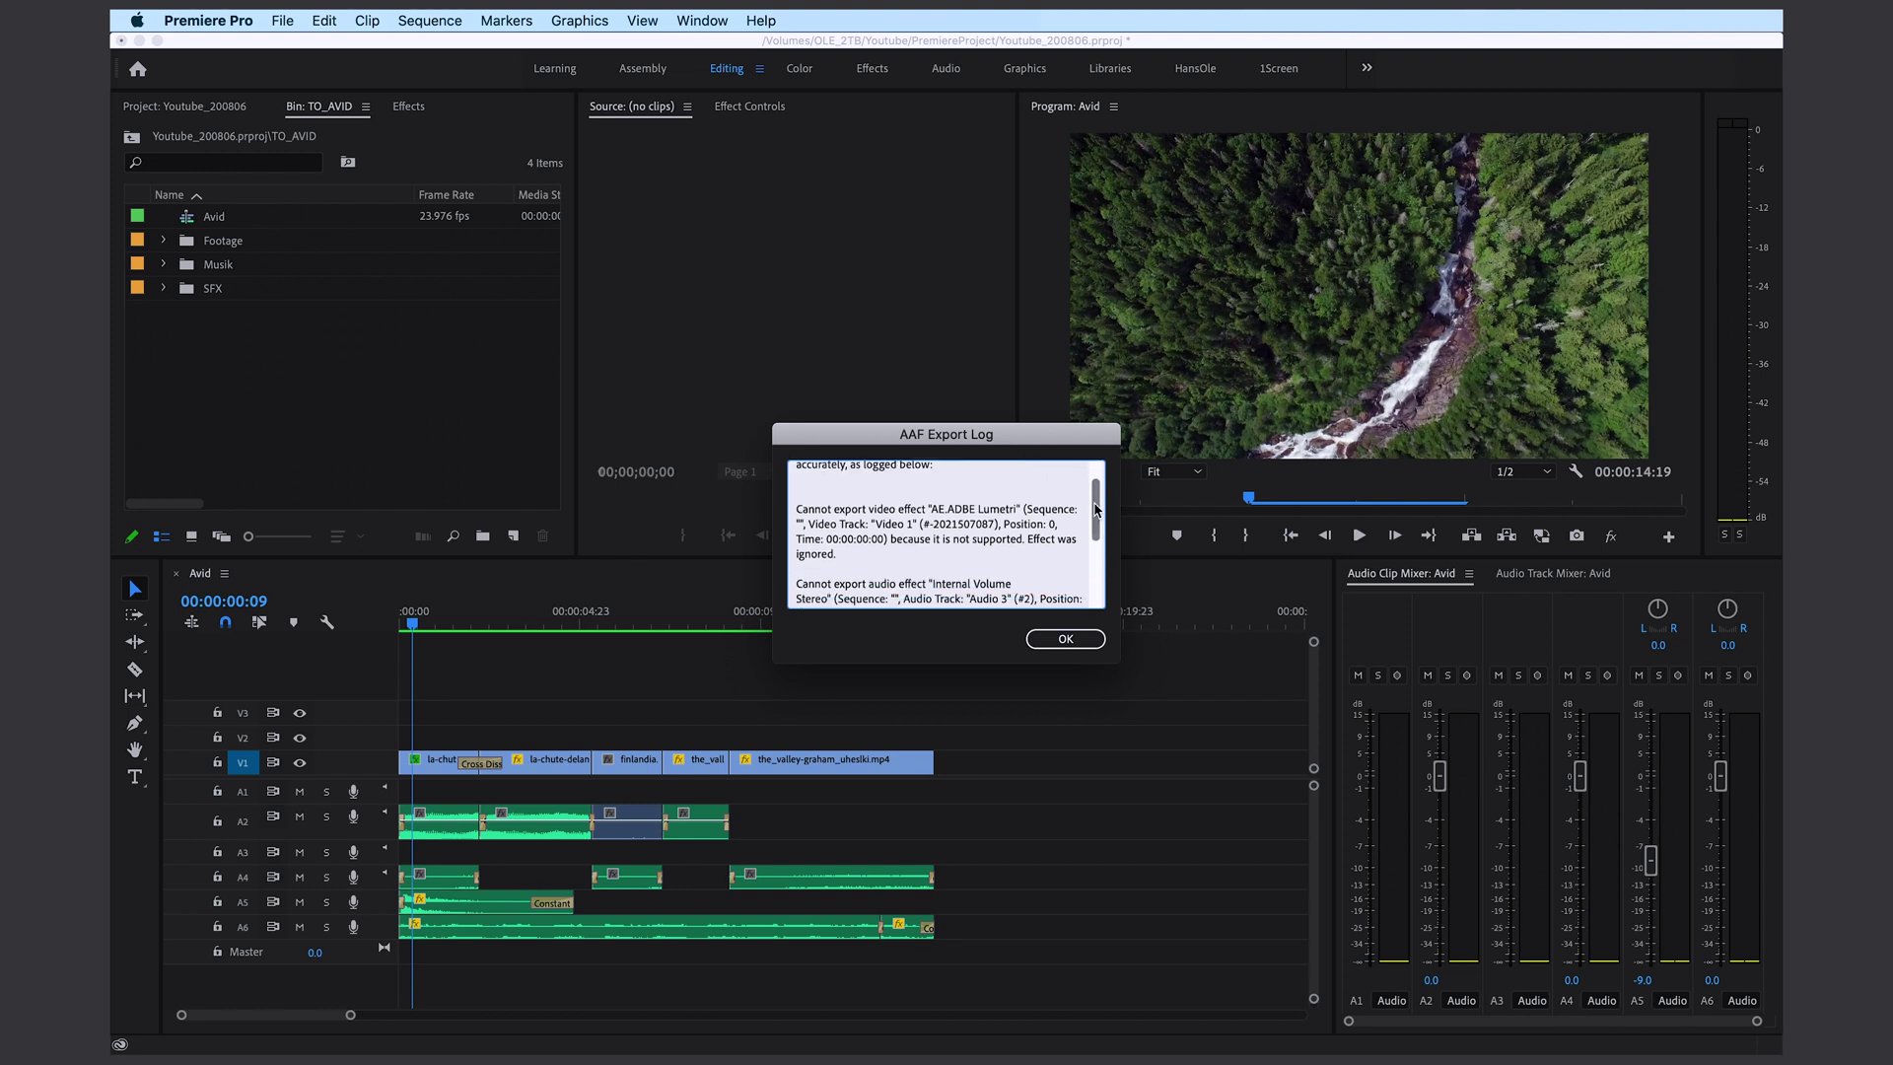
drag(935, 509, 1031, 507)
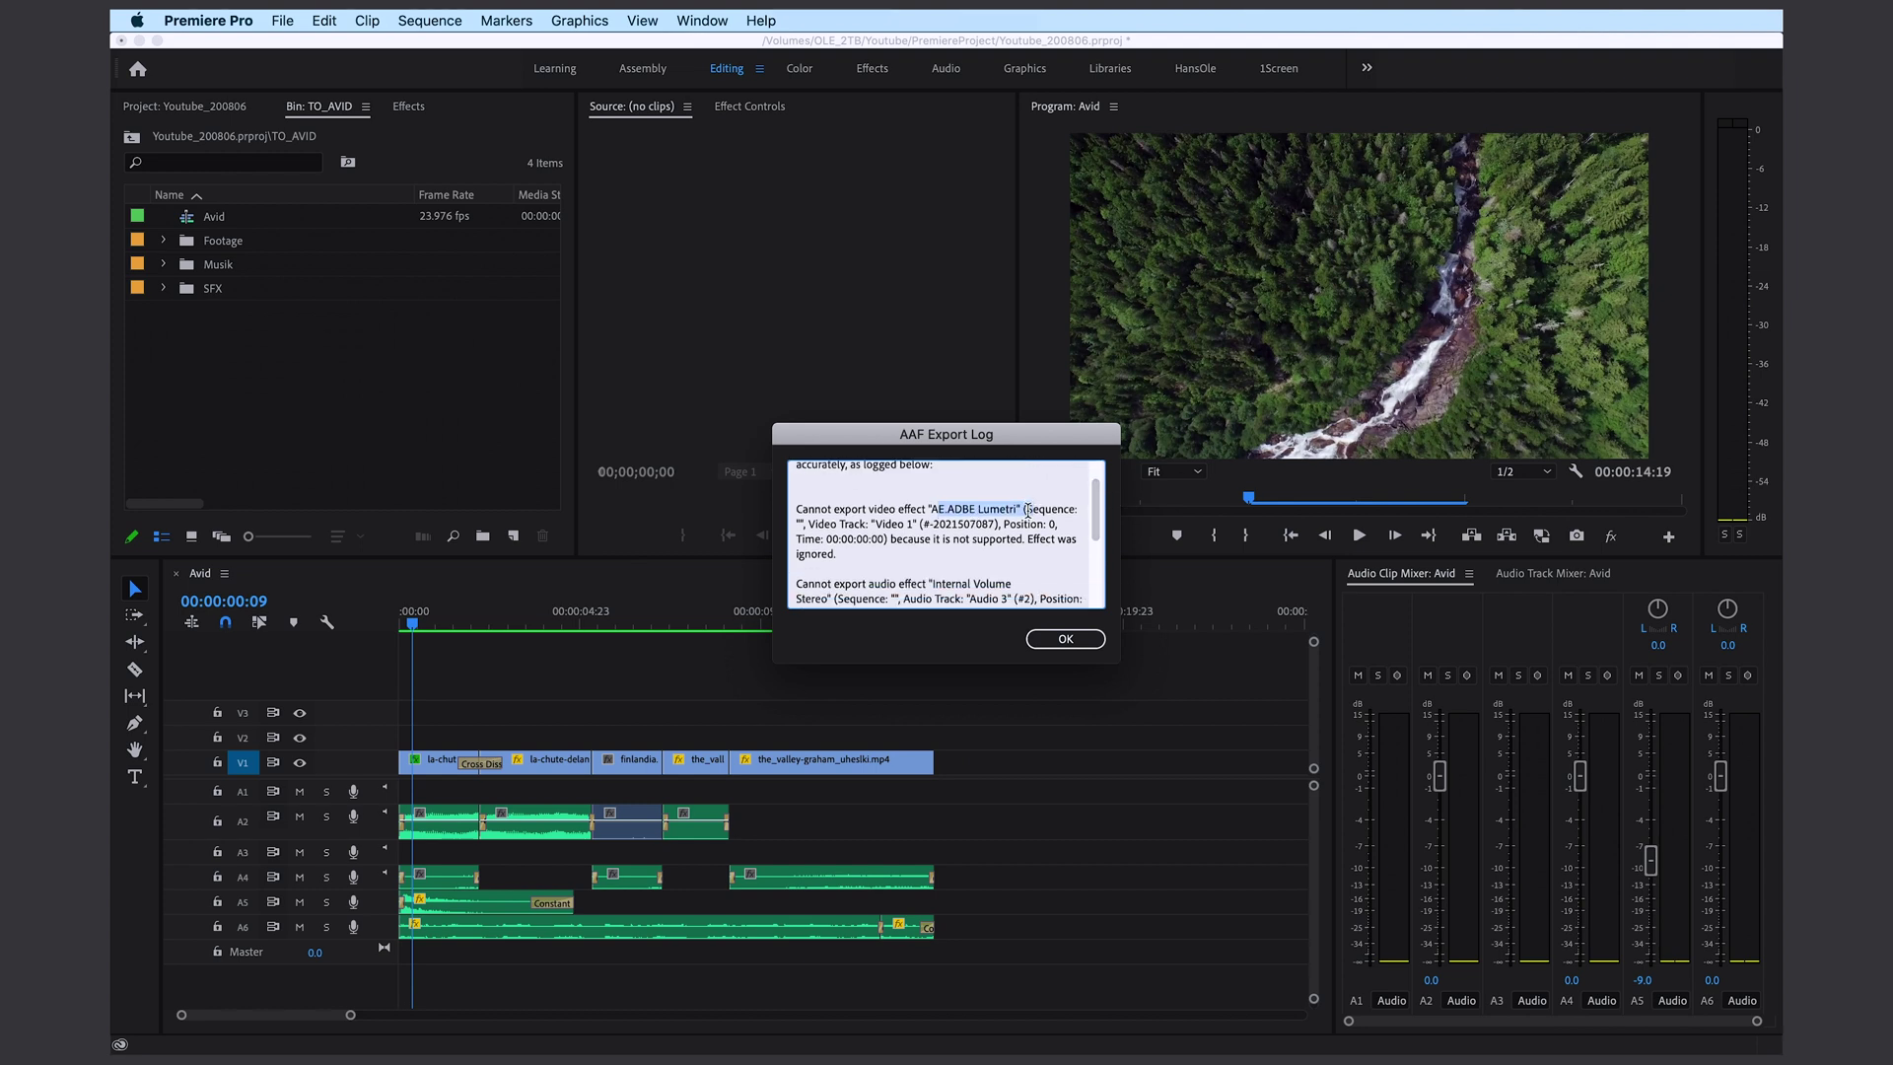
scroll(986, 527, down, 3)
drag(902, 552, 1029, 555)
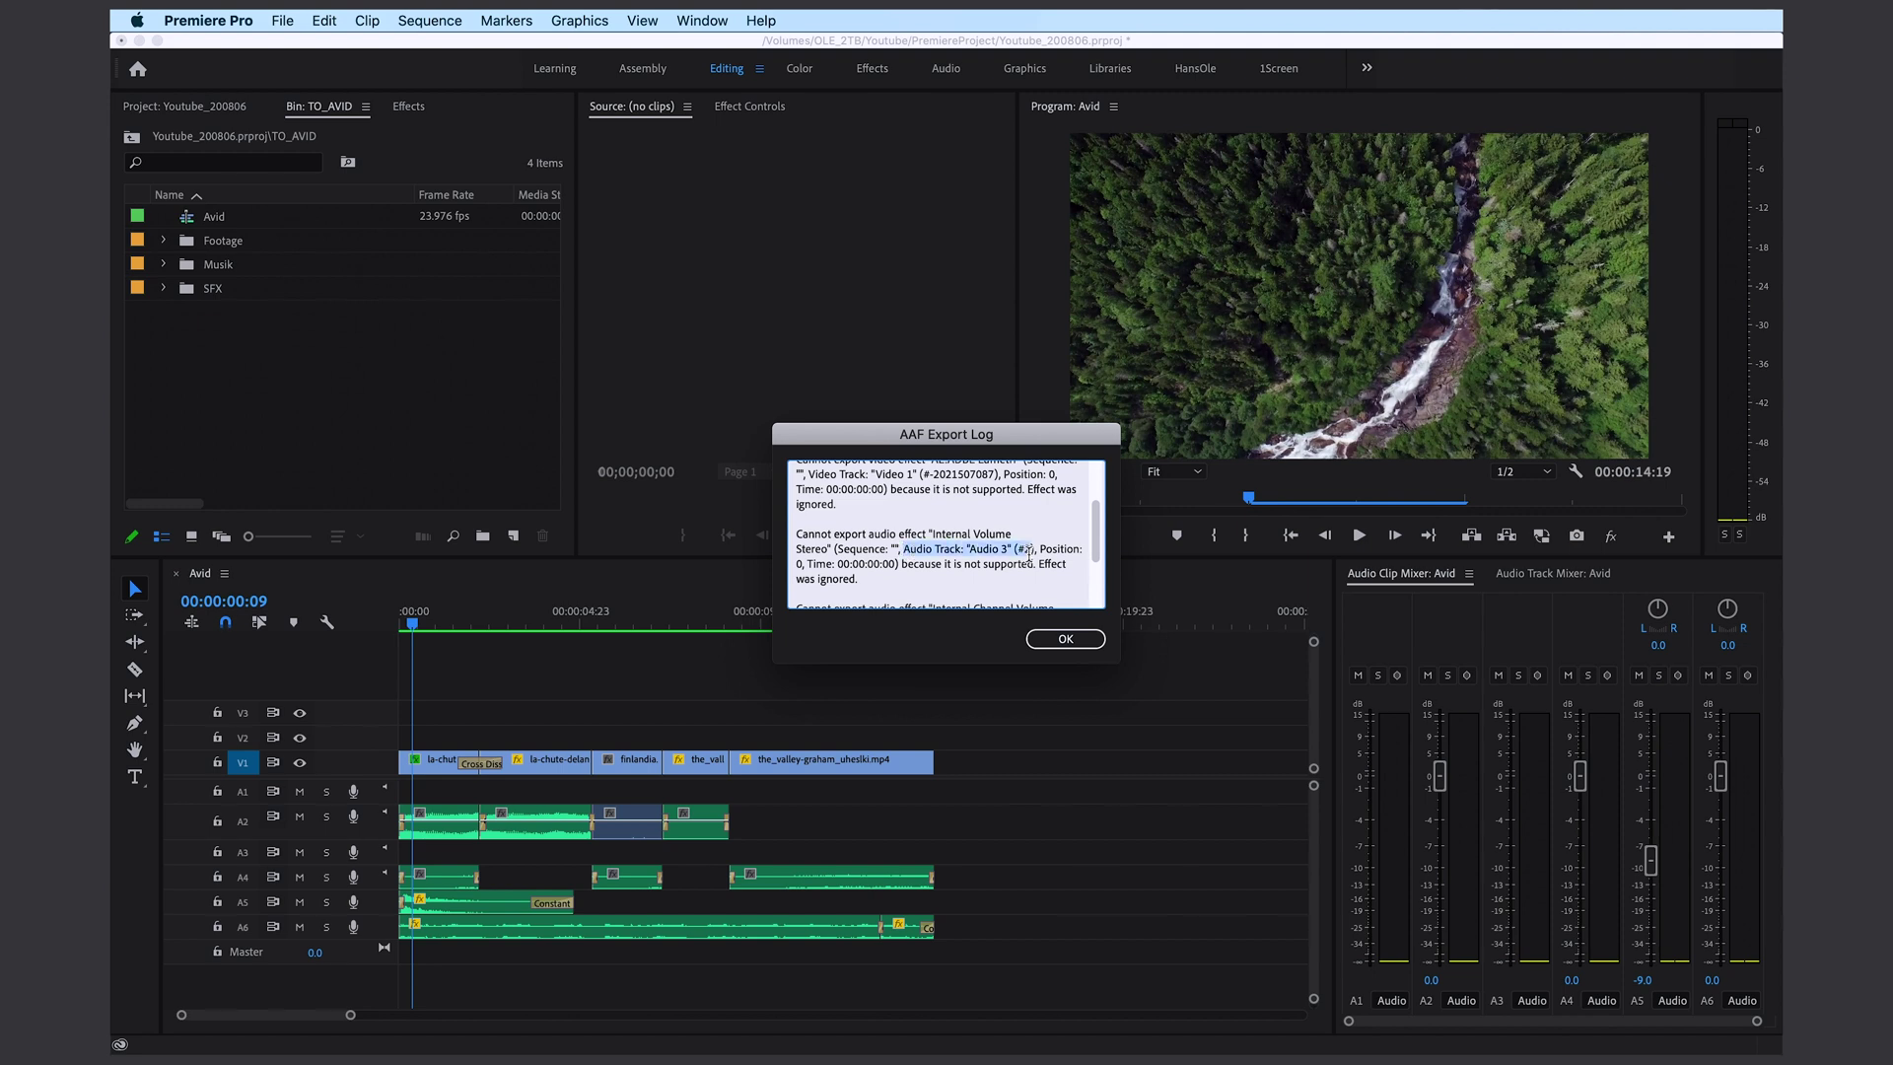
click(1065, 639)
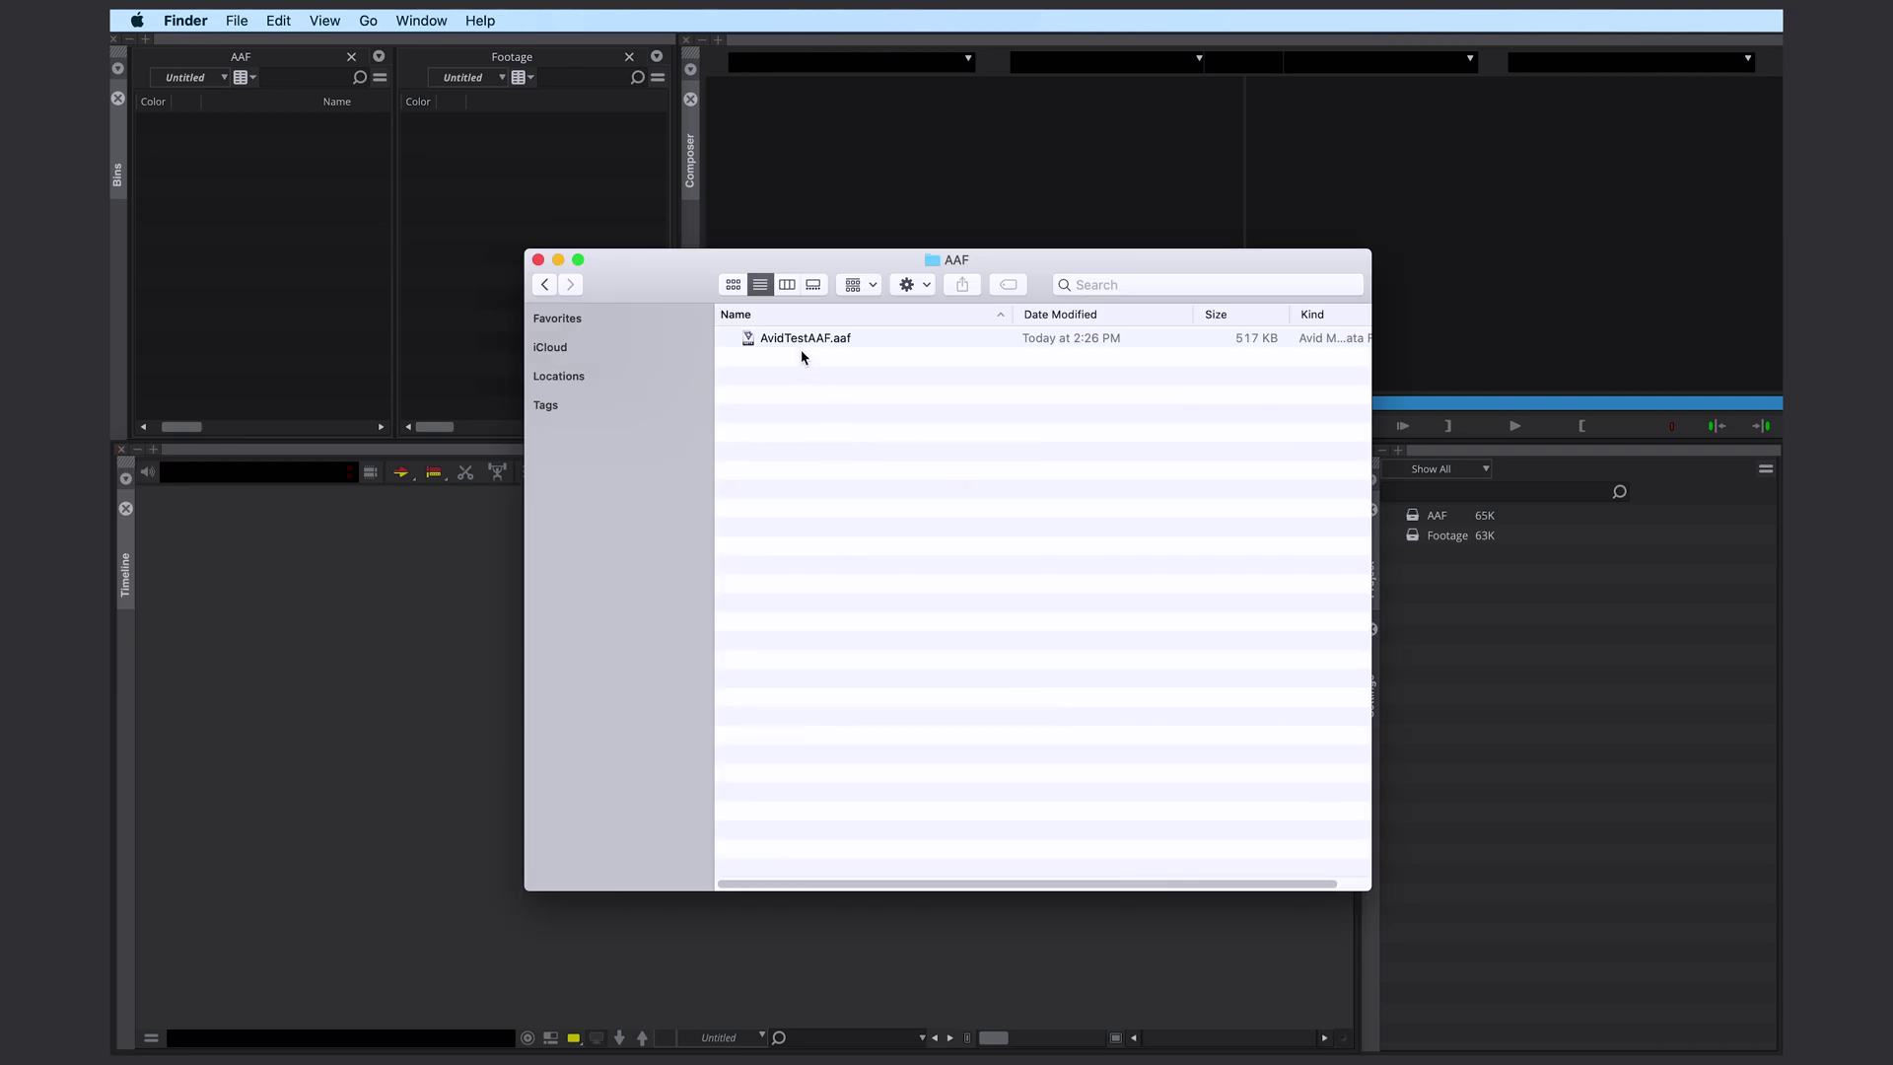
Switch to Avid Media Composer, import AvidTestAAF.aaf from Finder into the AAF bin, and sort the bin by item type
drag(802, 351, 264, 254)
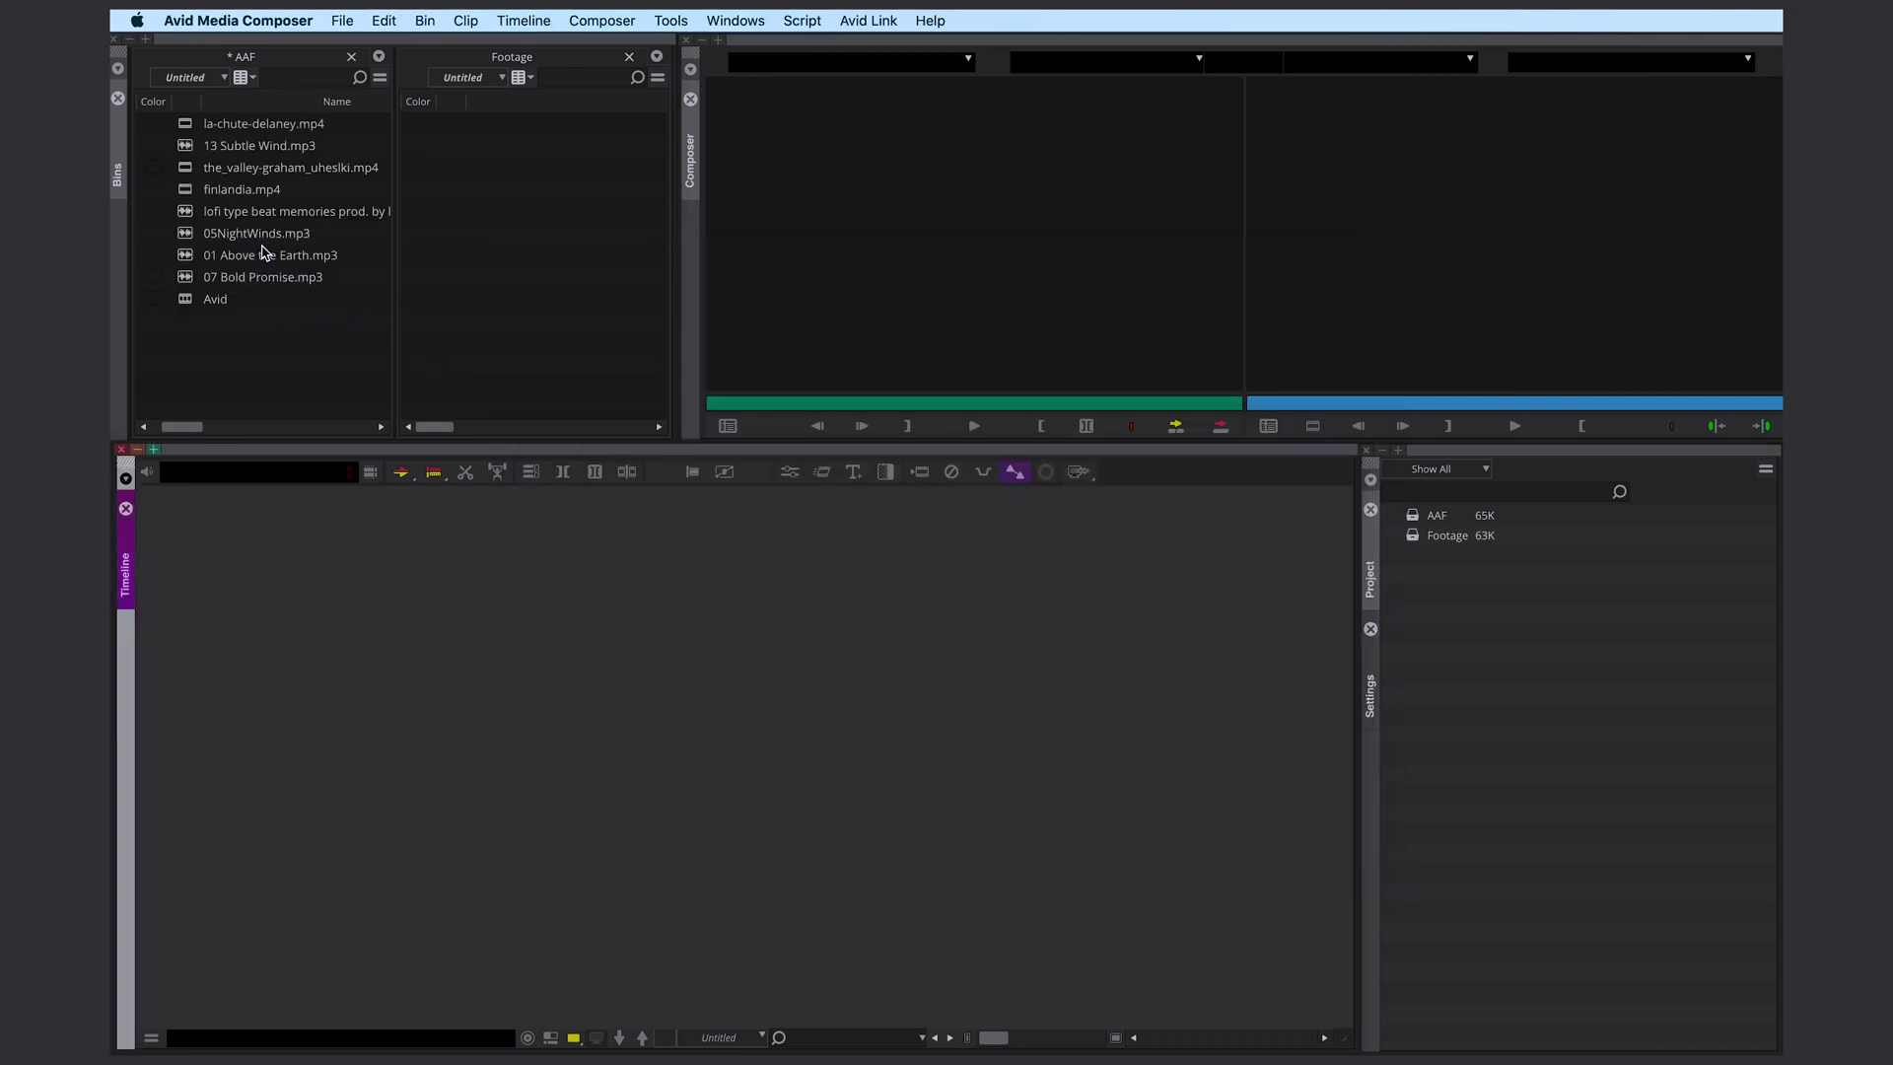
click(188, 103)
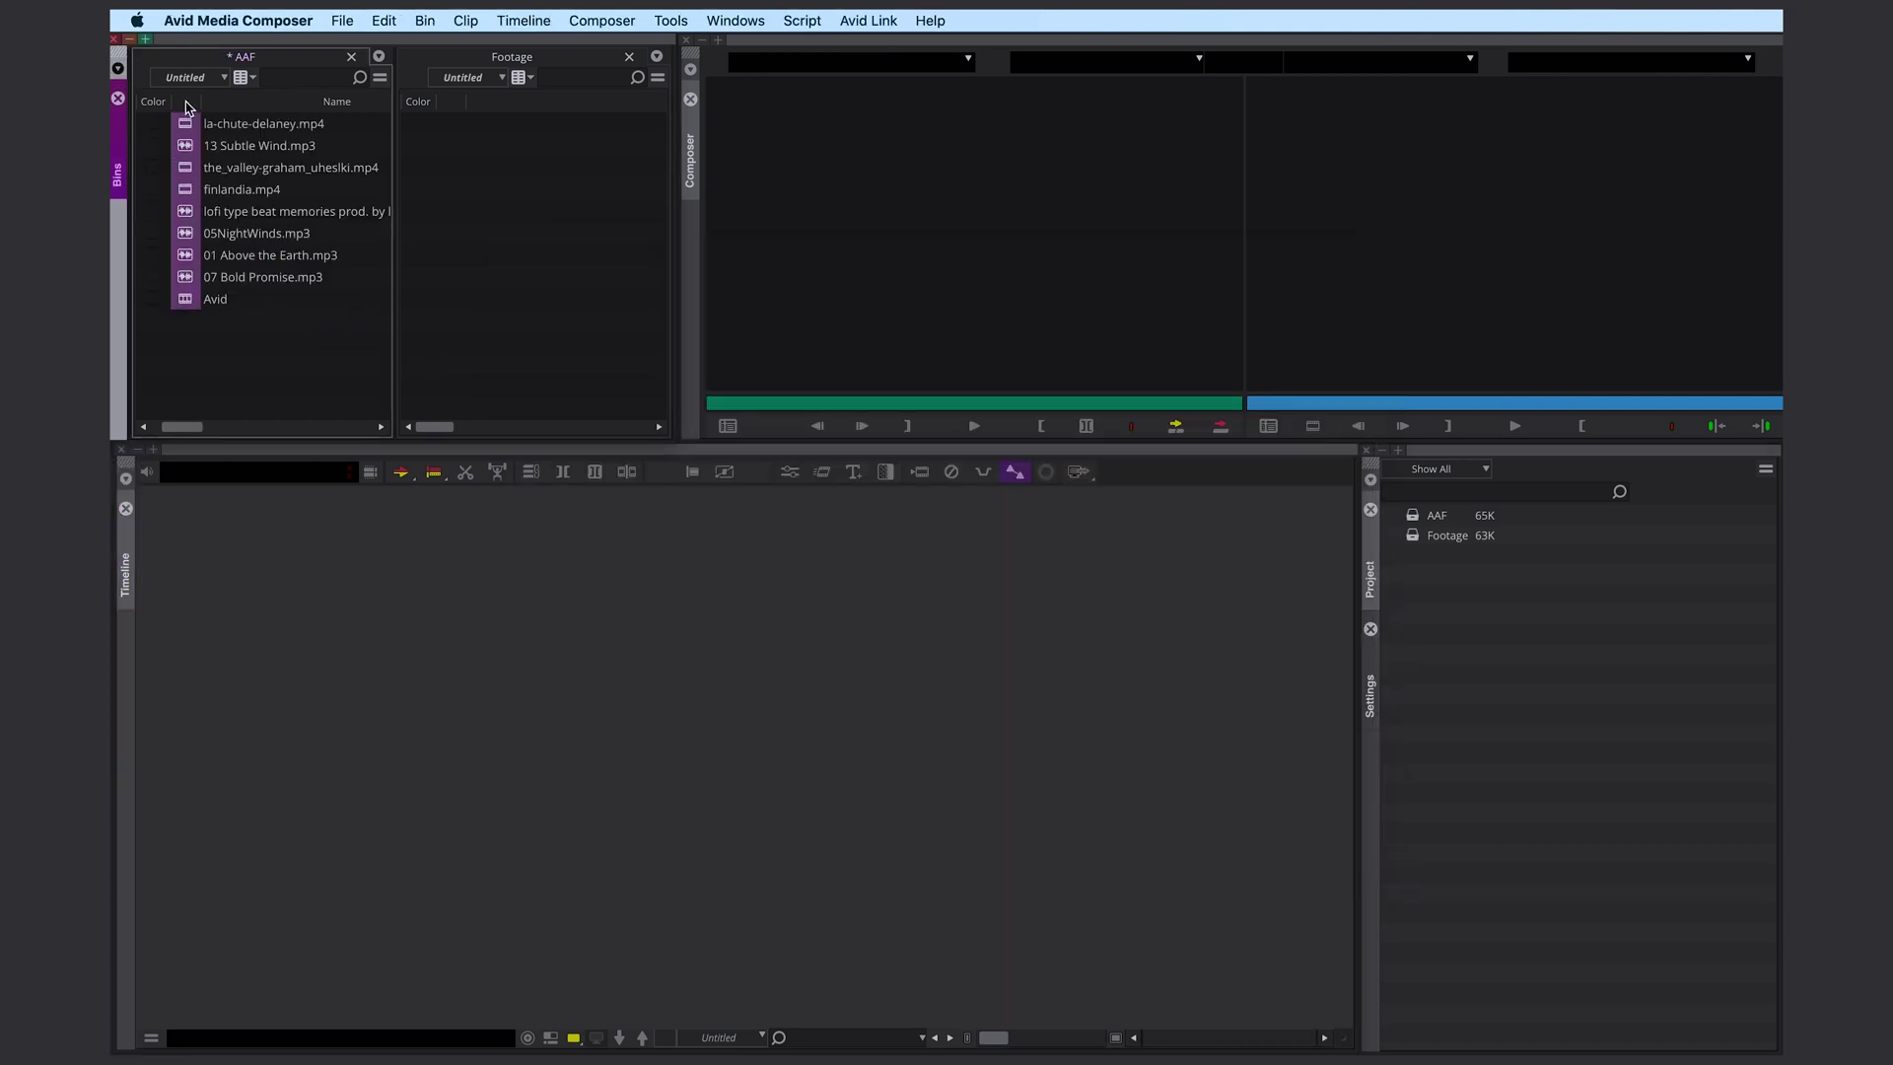
key(super+e)
Color the Avid sequence green and load it into the timeline, accepting the update to advanced keyframe effects
click(186, 126)
click(163, 126)
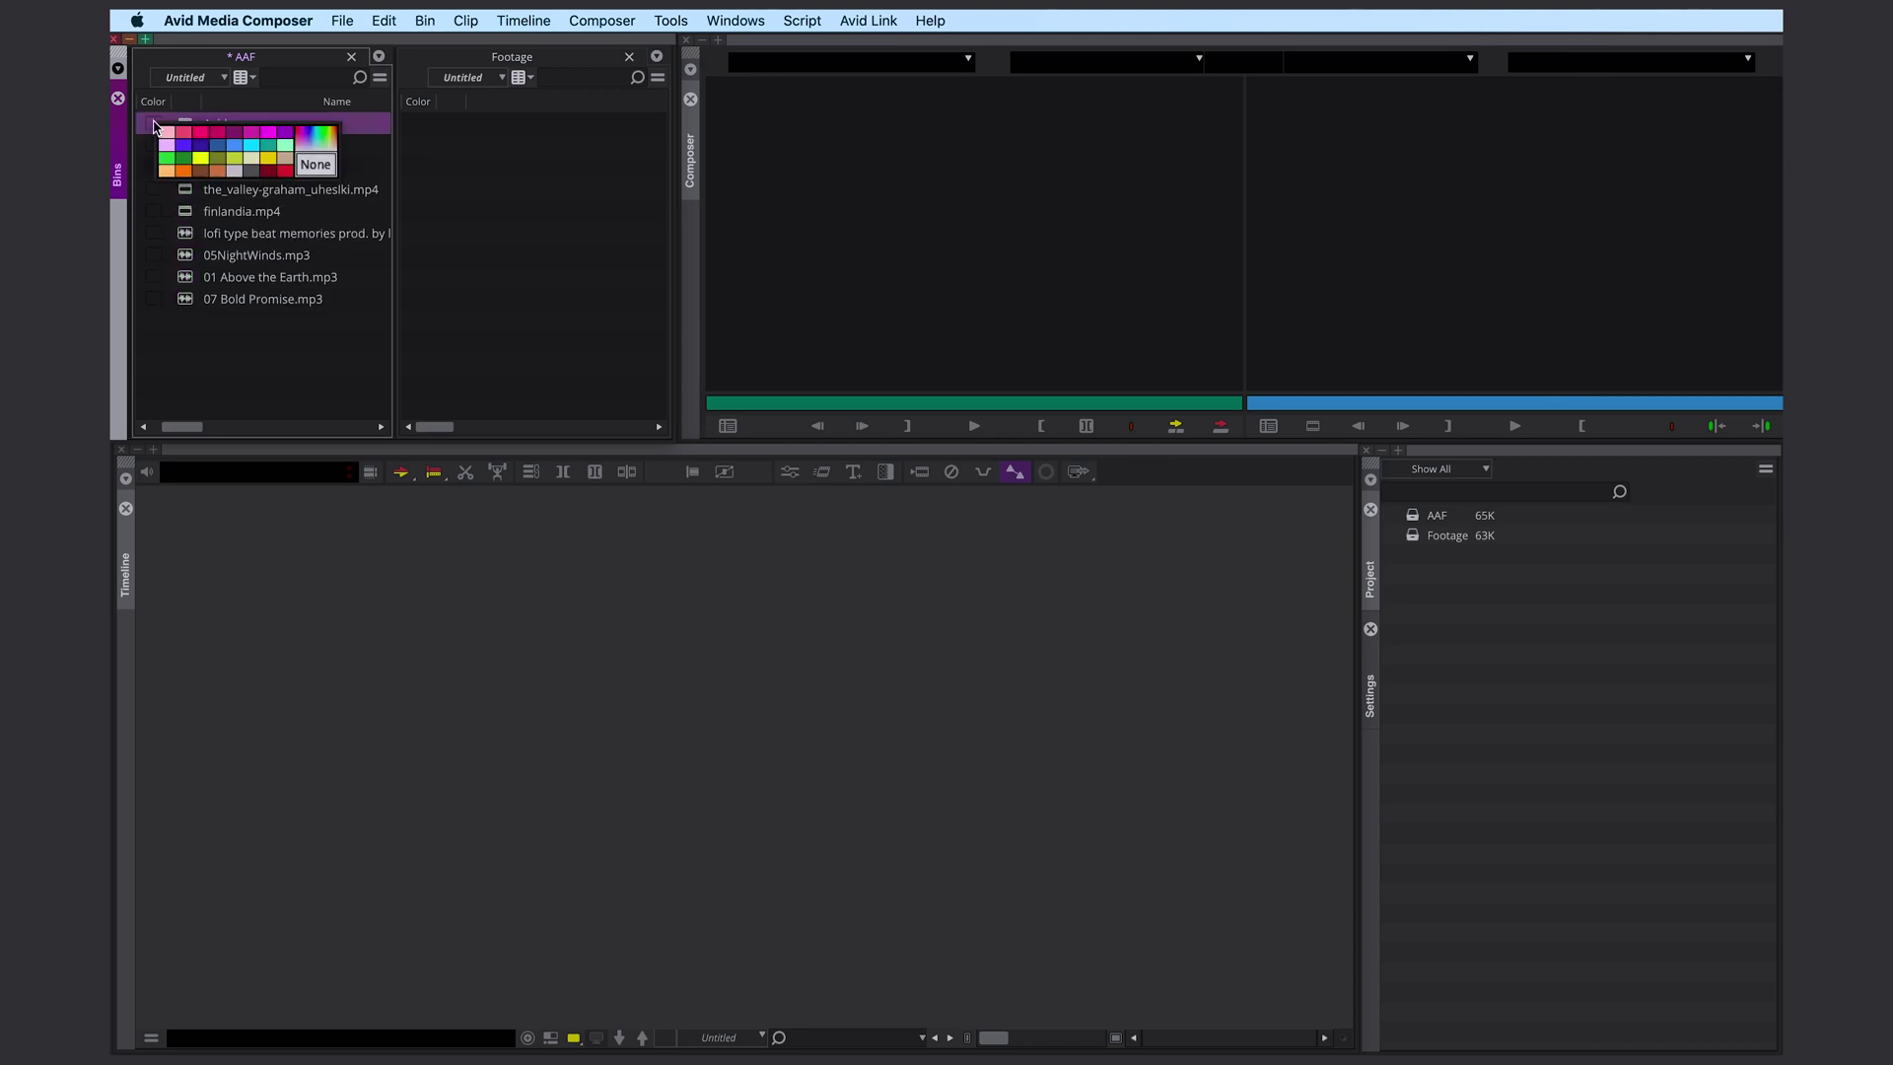
click(176, 155)
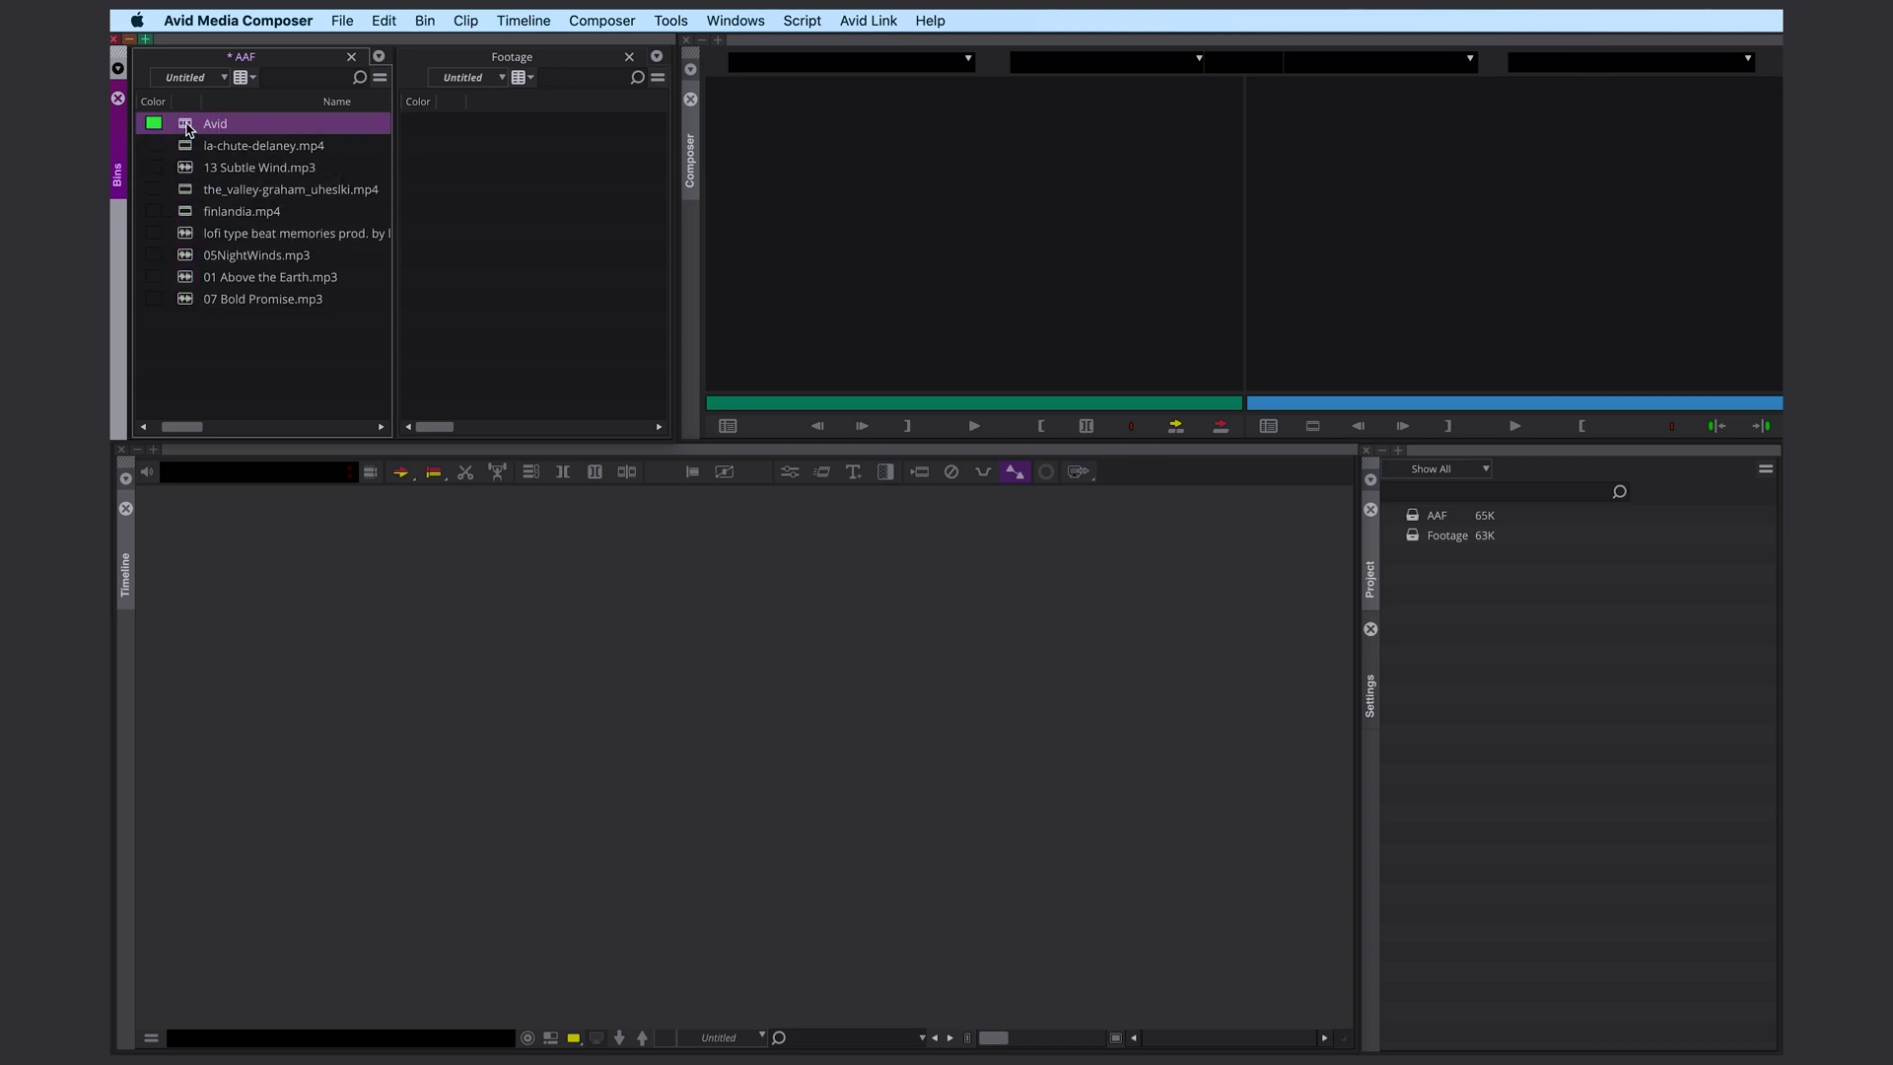
double_click(188, 126)
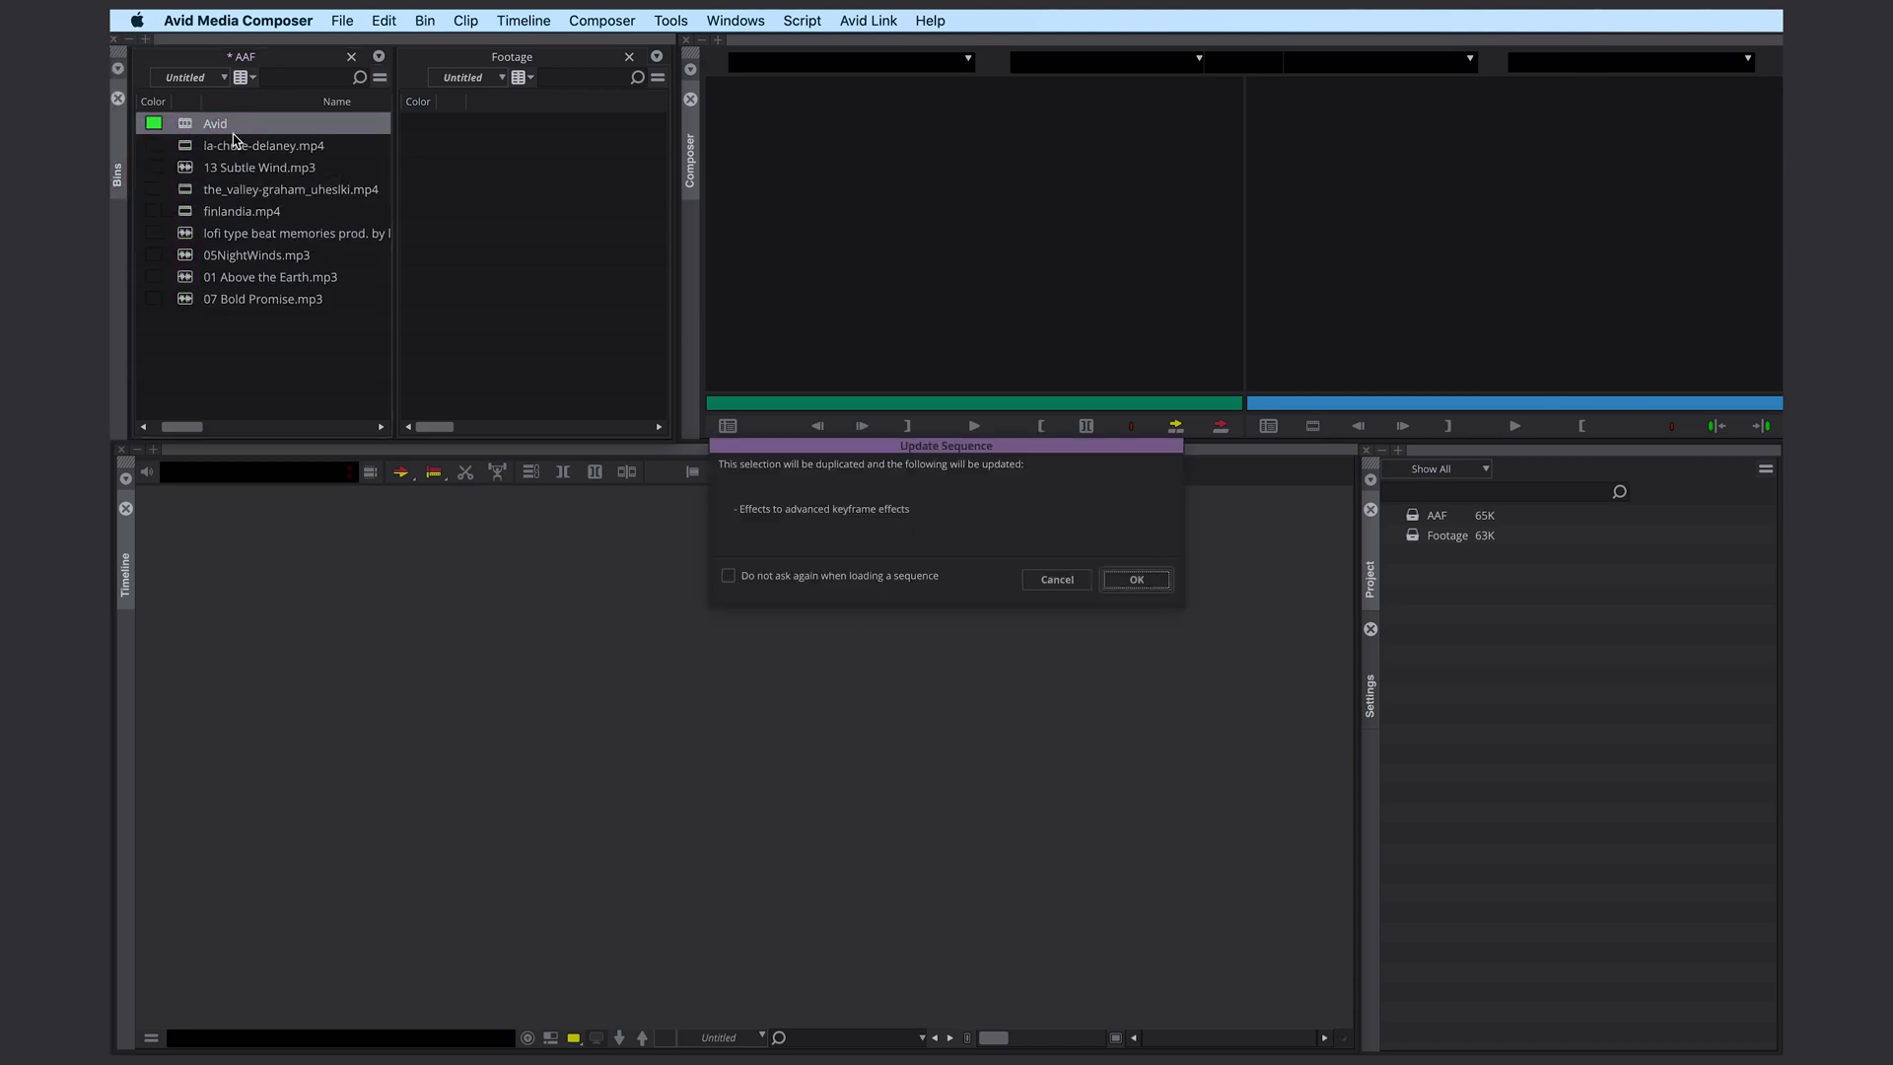
click(1137, 580)
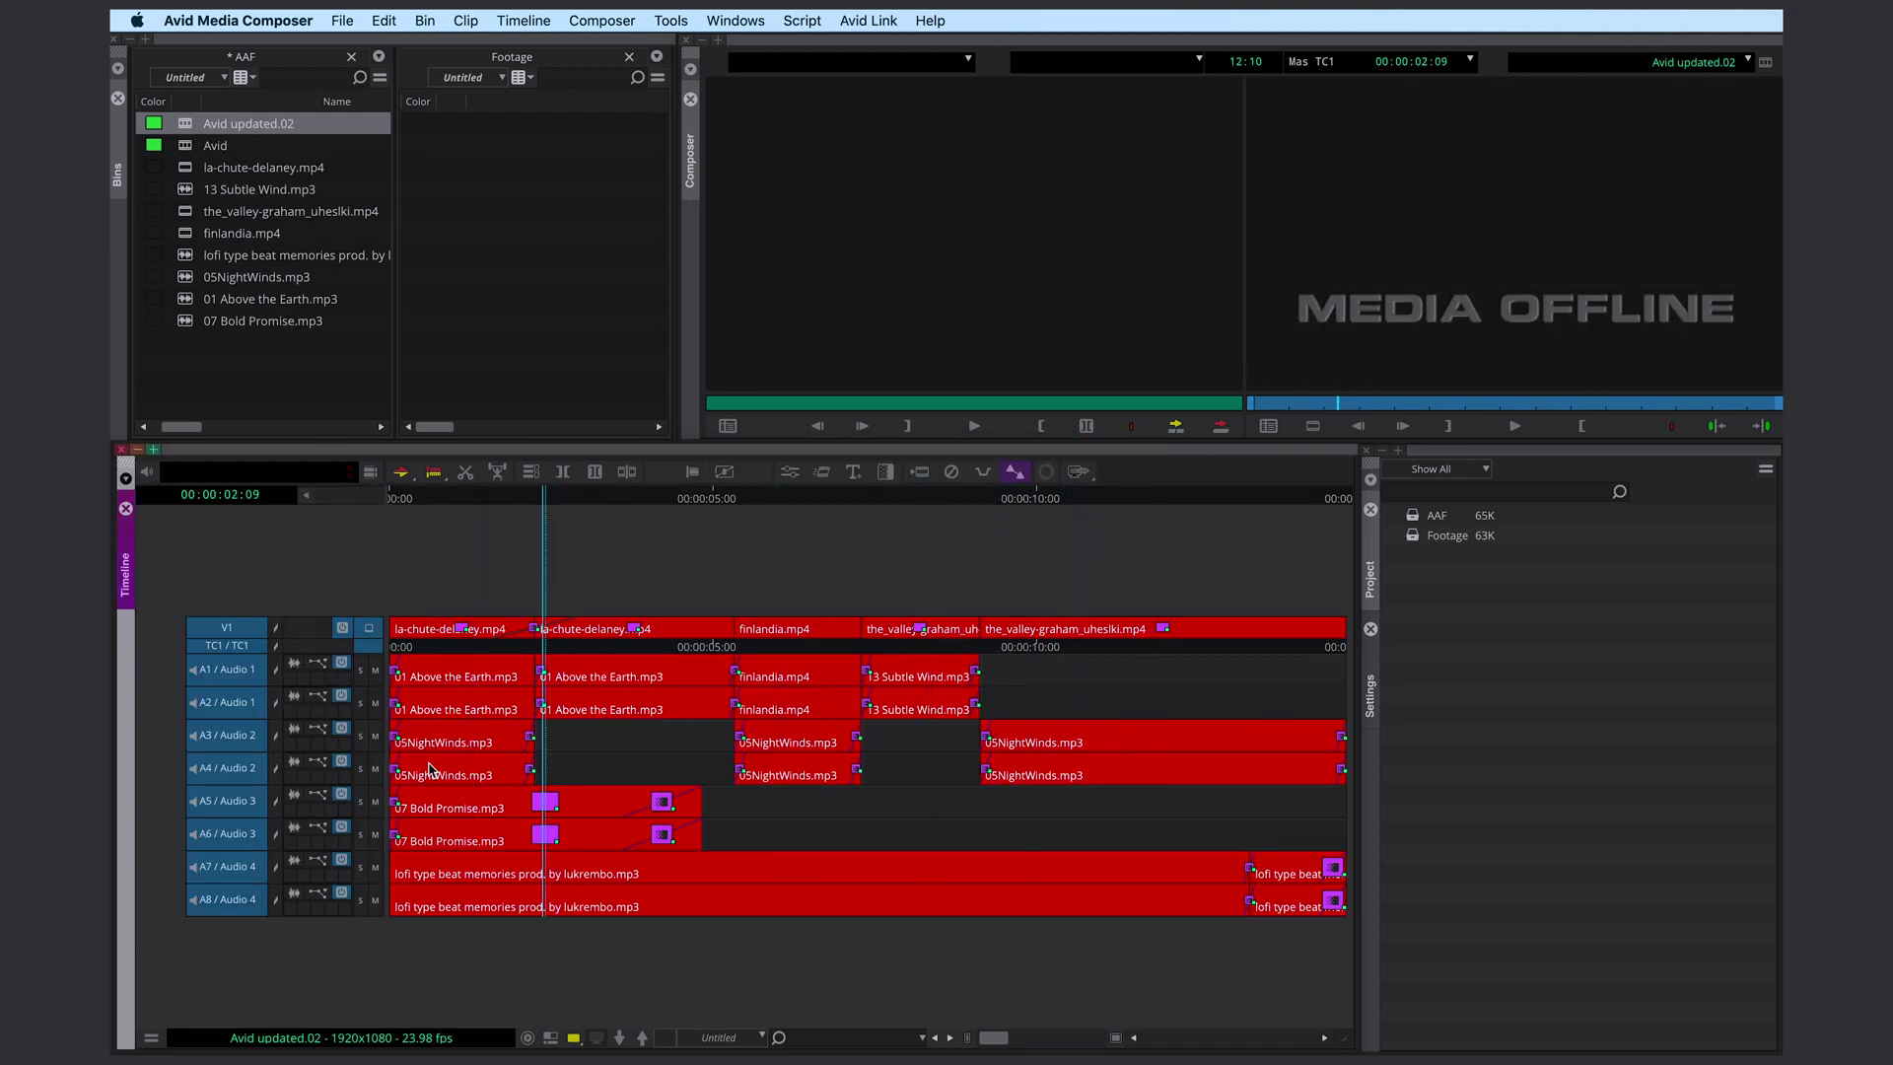
Link all media files from the AAF_Footage folder into the Footage bin using the Source Browser
click(533, 239)
right_click(498, 181)
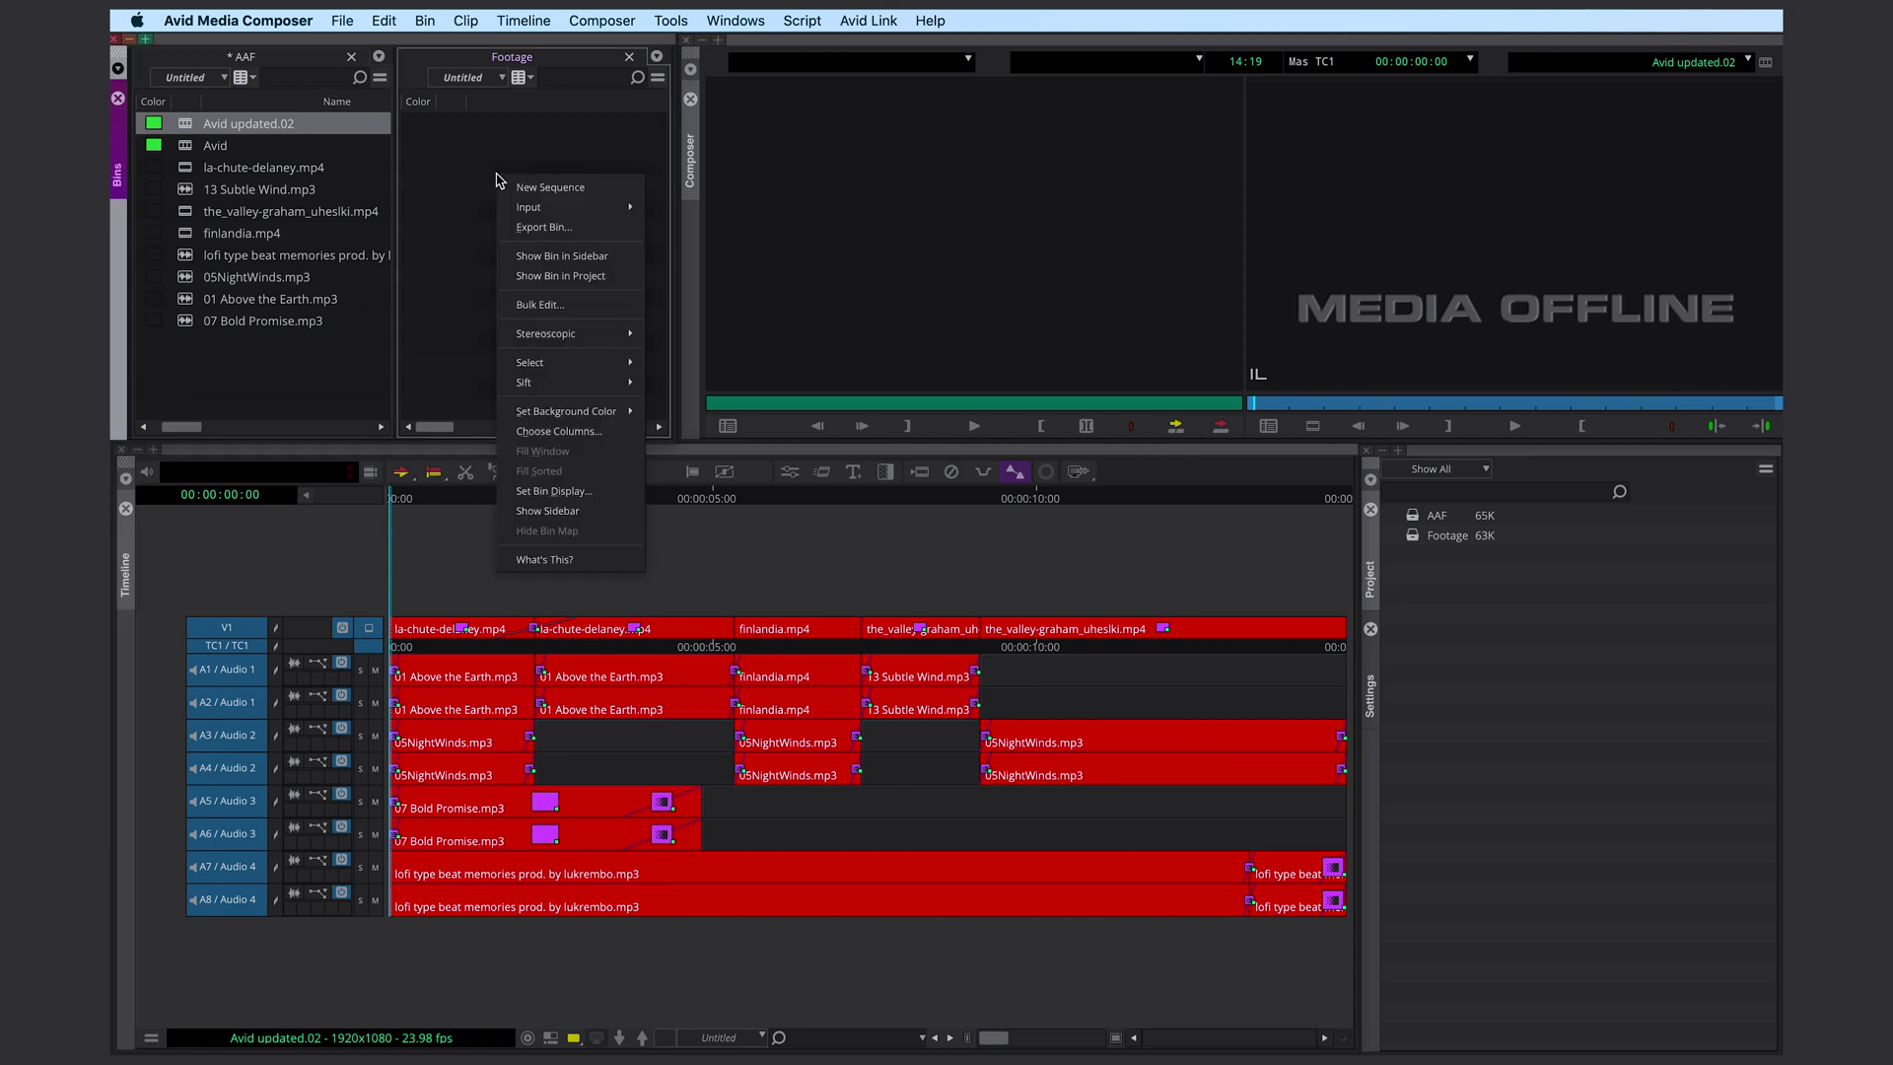
mouse_move(564, 209)
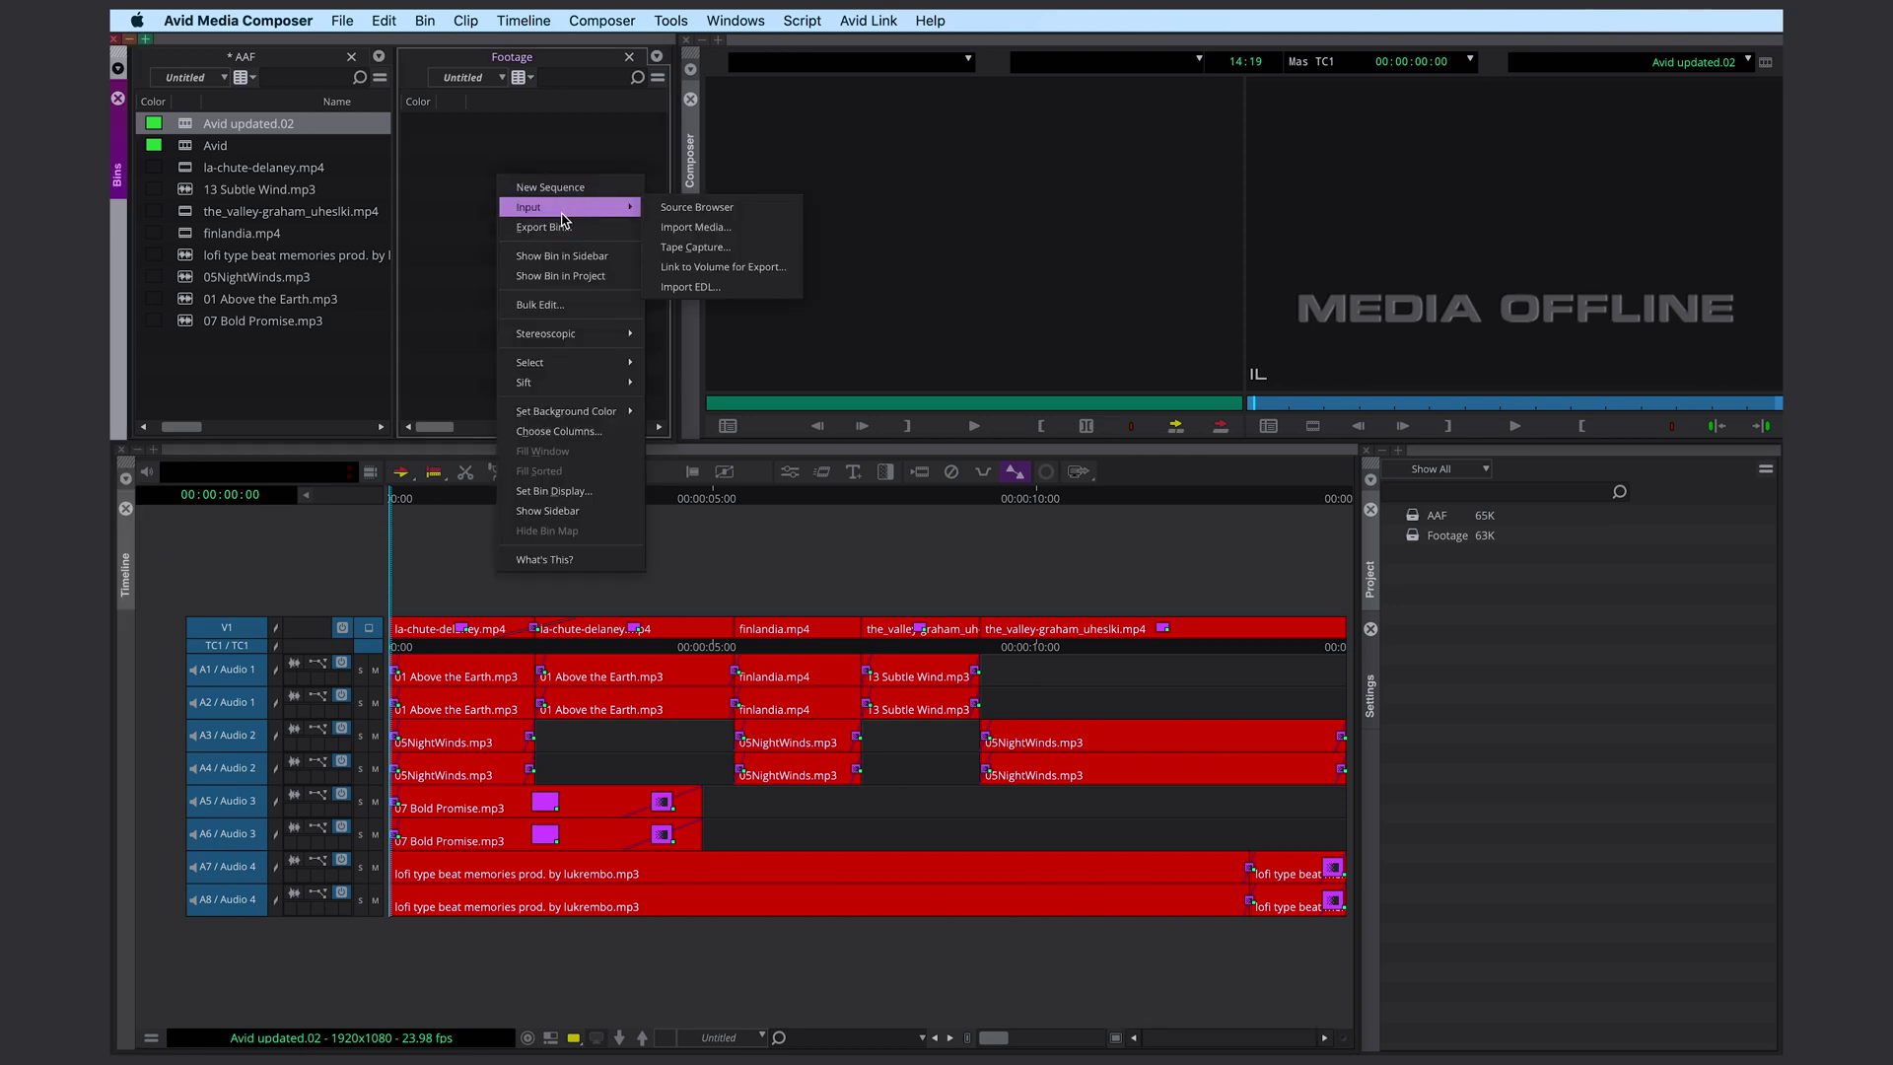
click(676, 209)
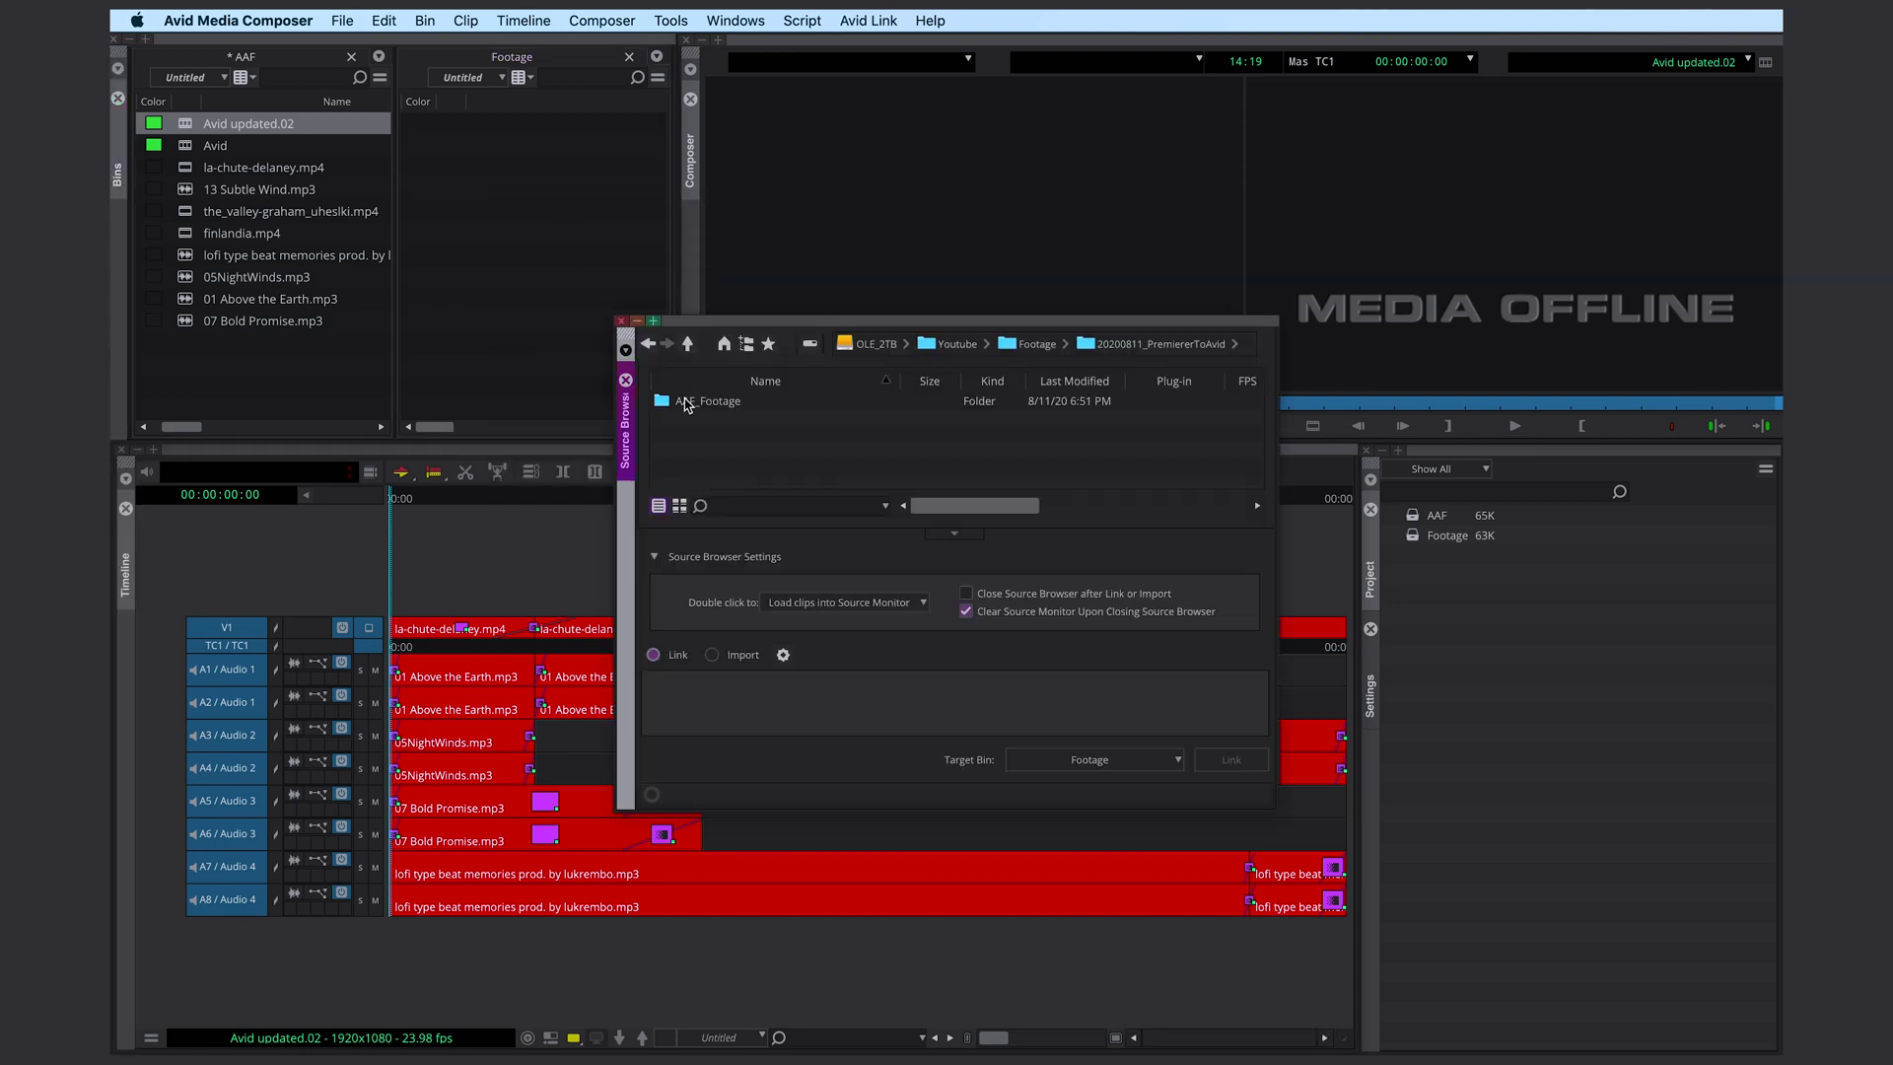
click(703, 431)
key(super+a)
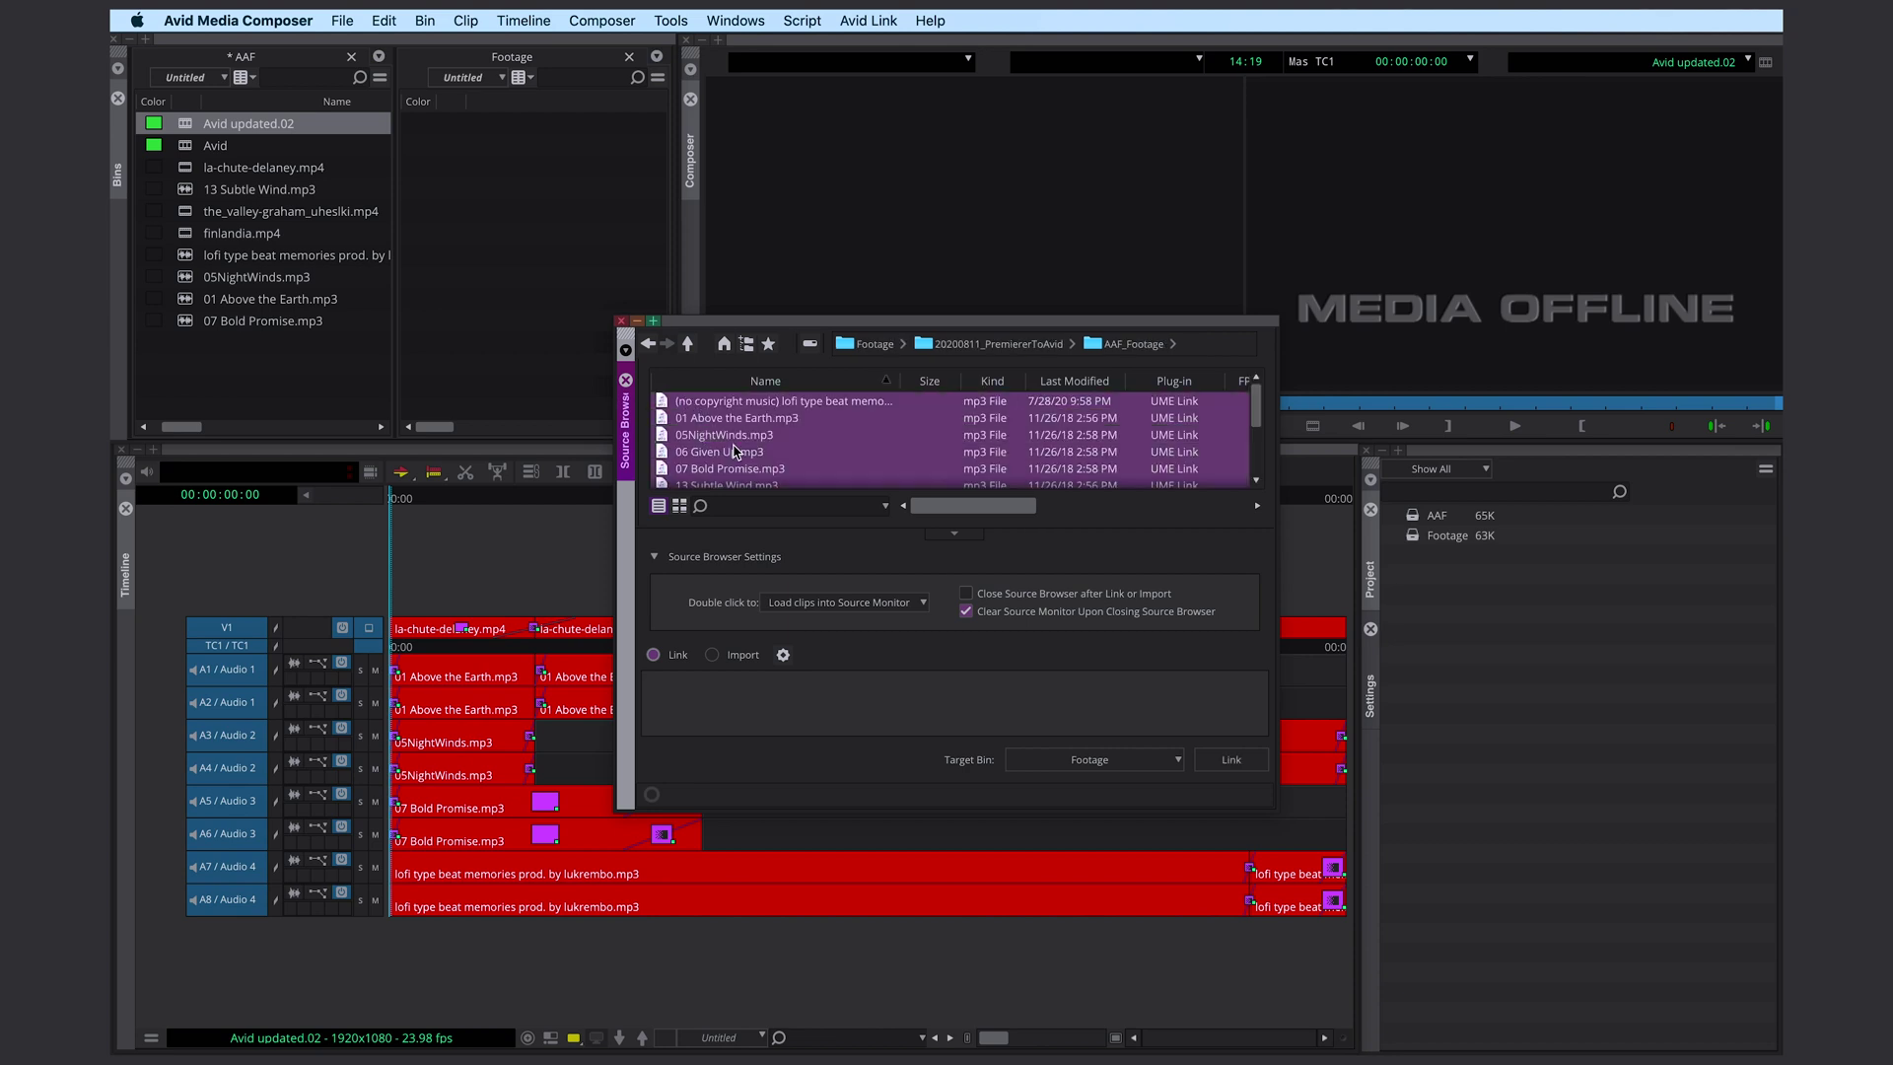
scroll(750, 454, down, 3)
scroll(789, 449, up, 3)
click(1242, 768)
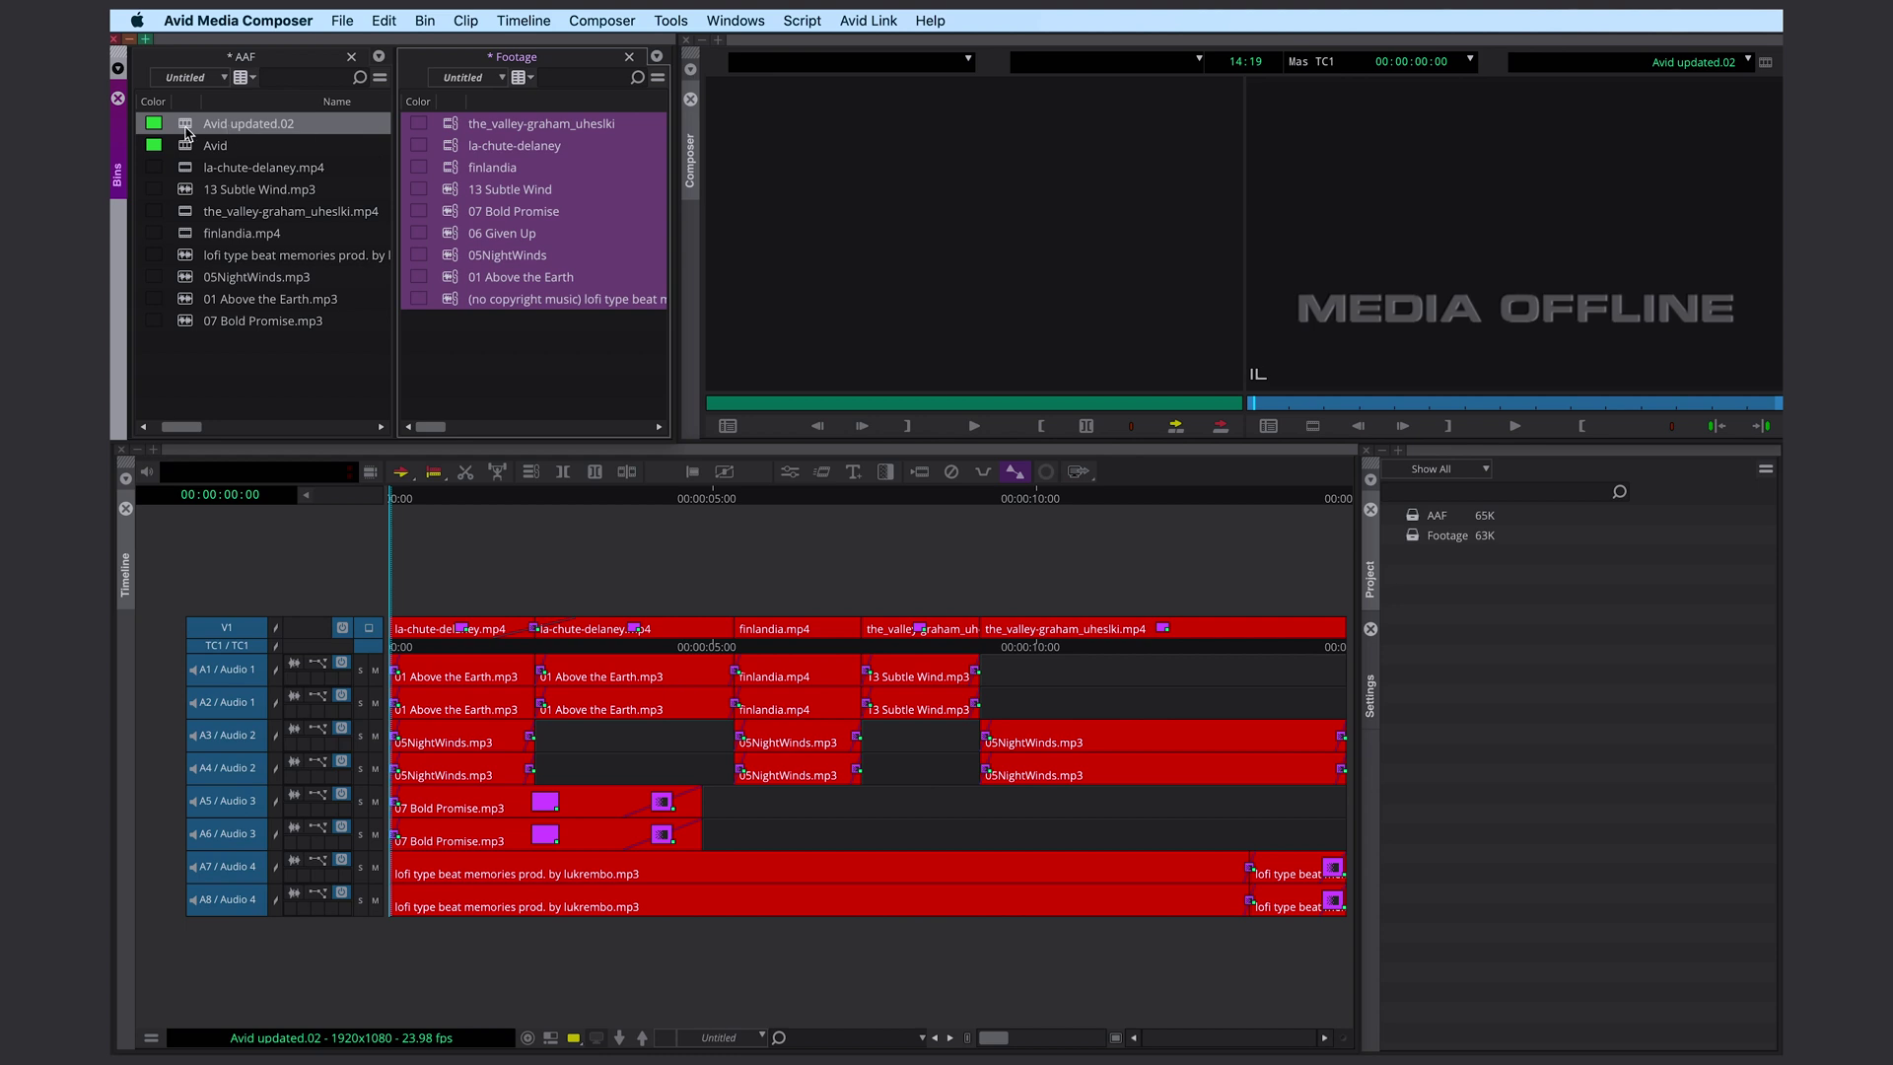
Relink the Avid updated.02 sequence to selected items in all open bins, changing the source name criterion and ignoring file extensions
click(187, 132)
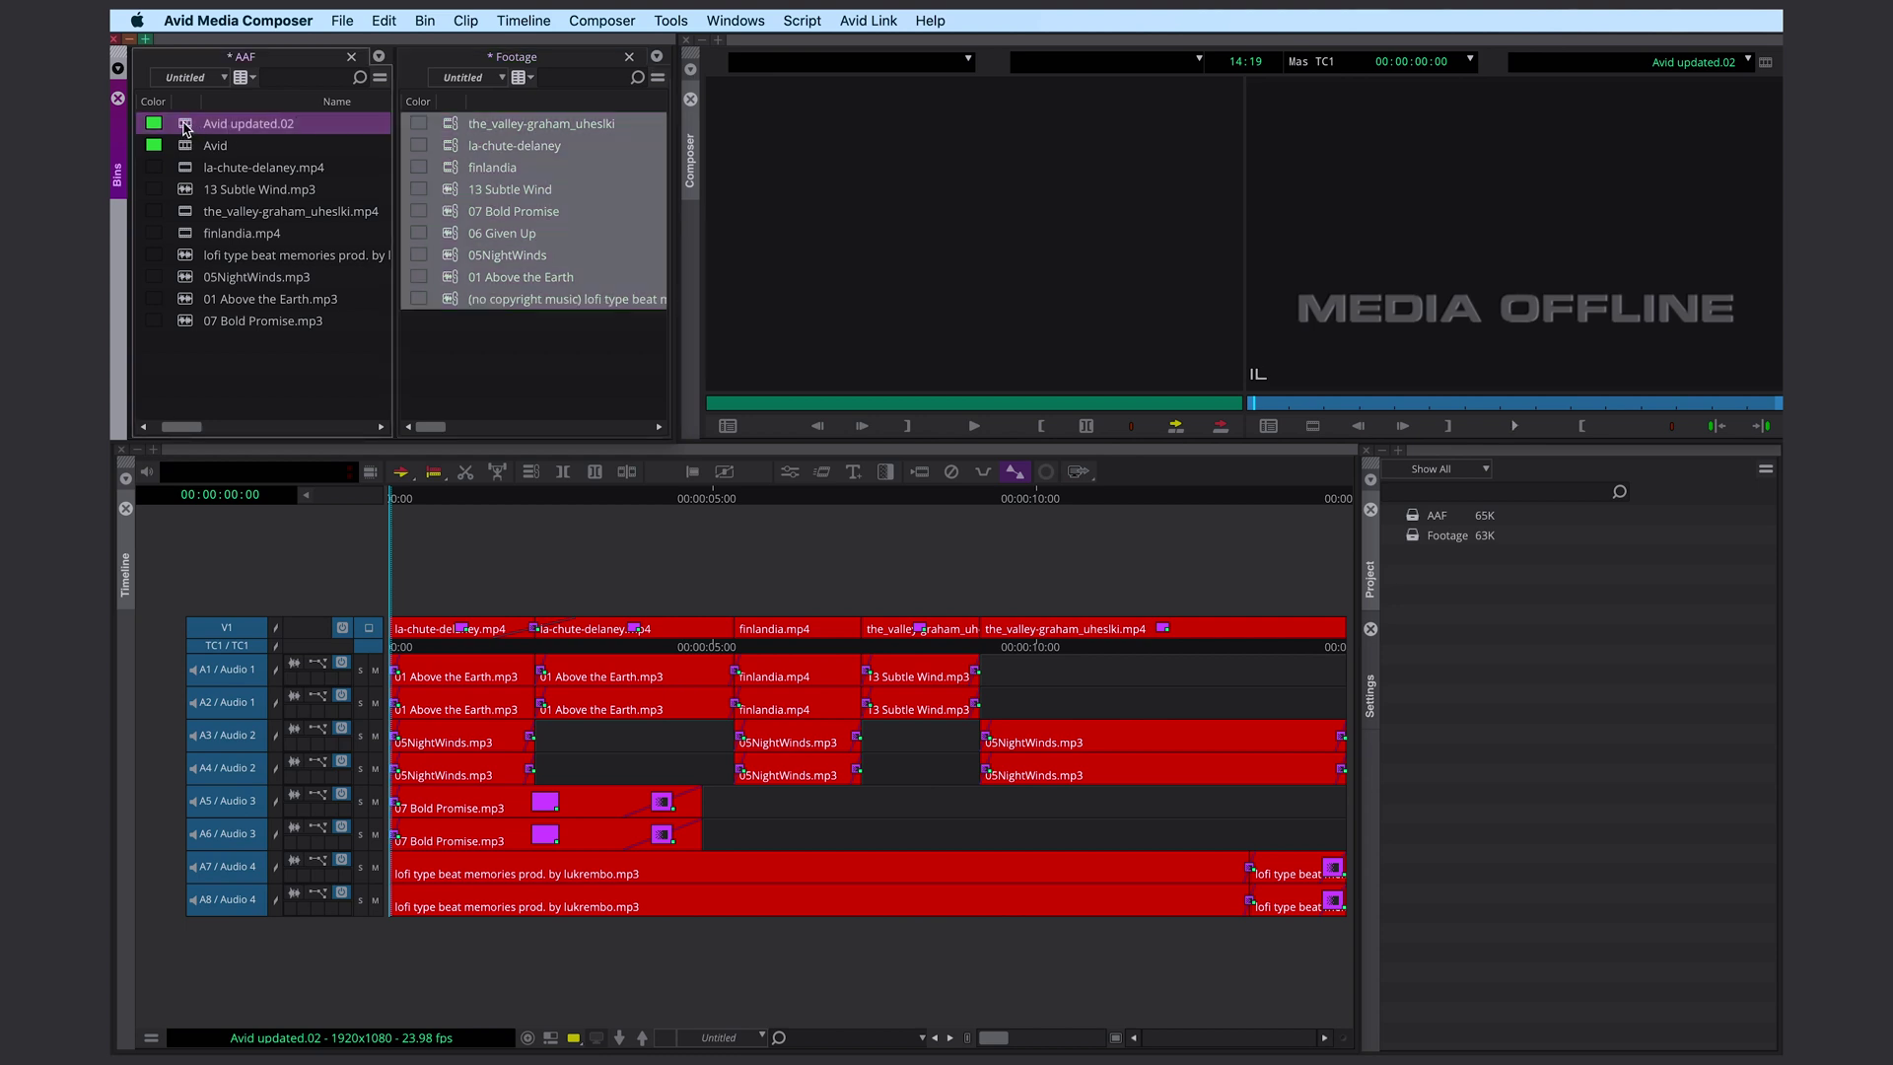
right_click(187, 128)
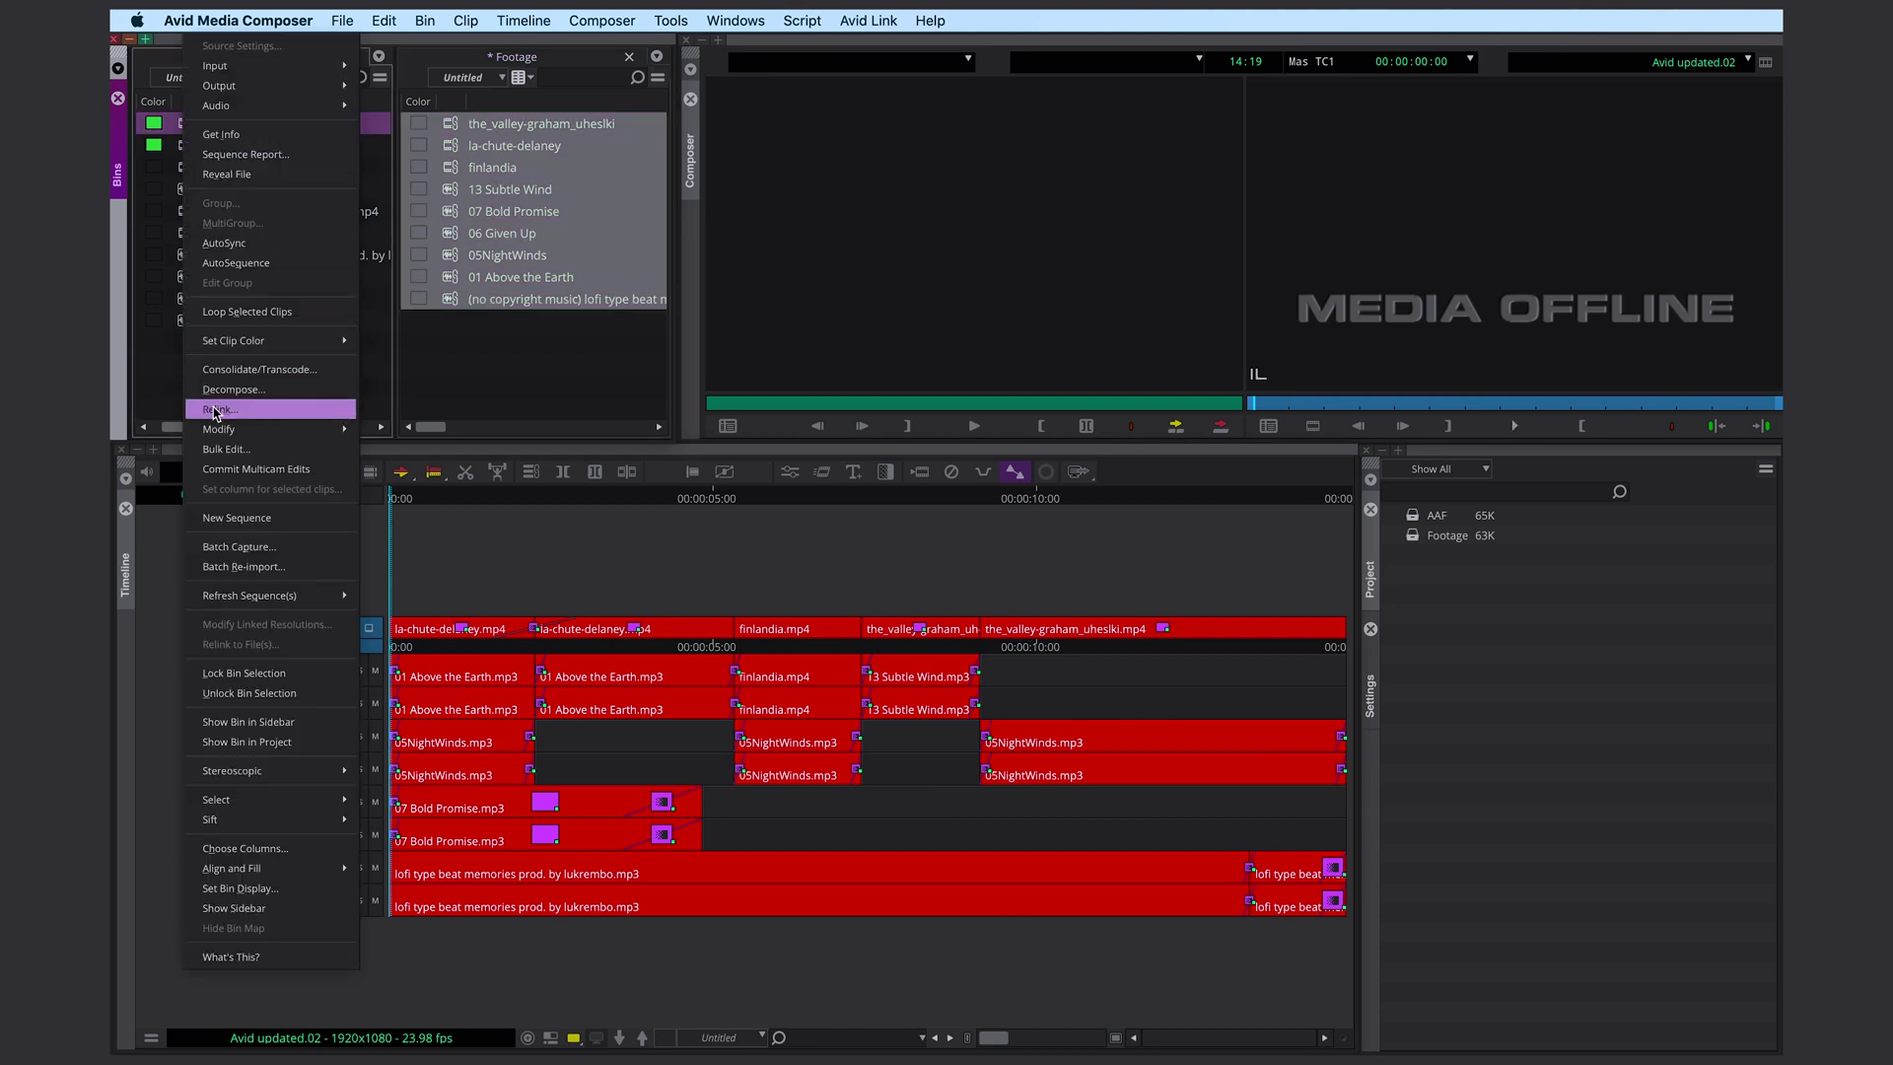
click(320, 412)
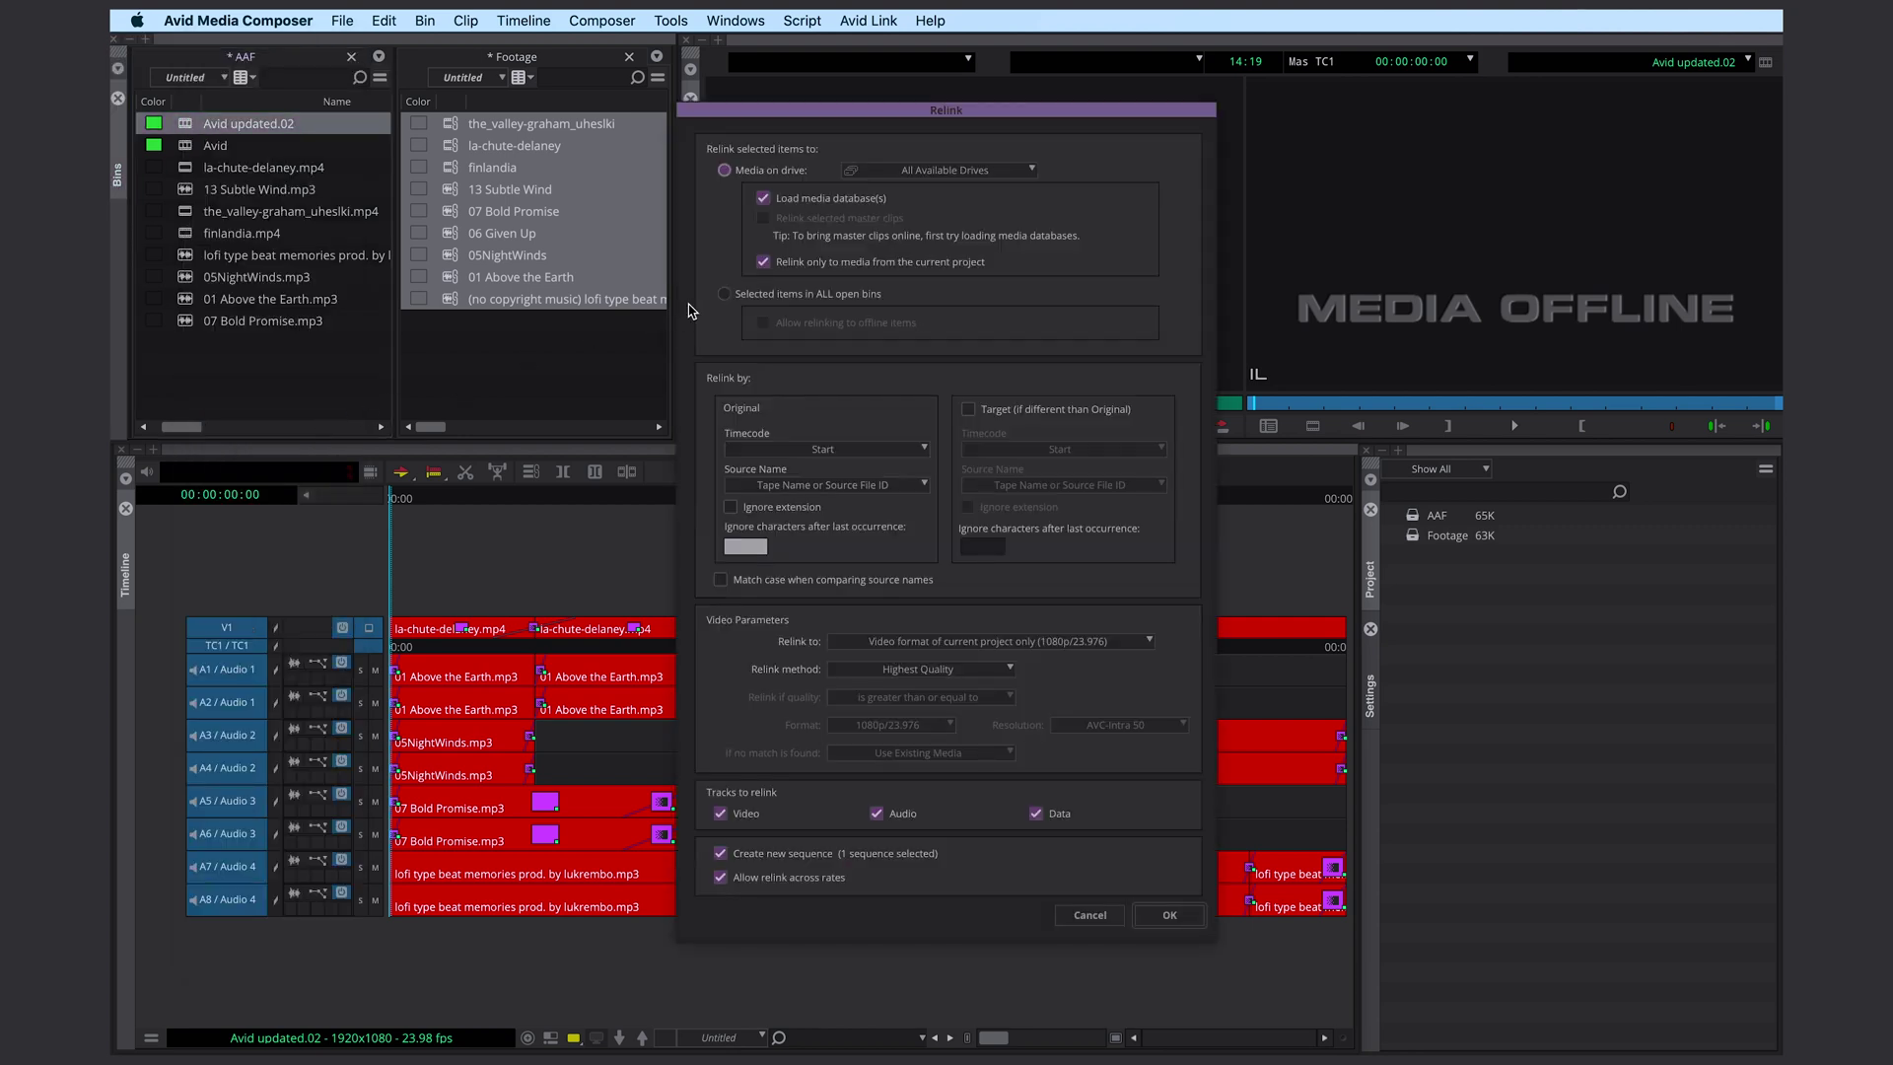
click(803, 296)
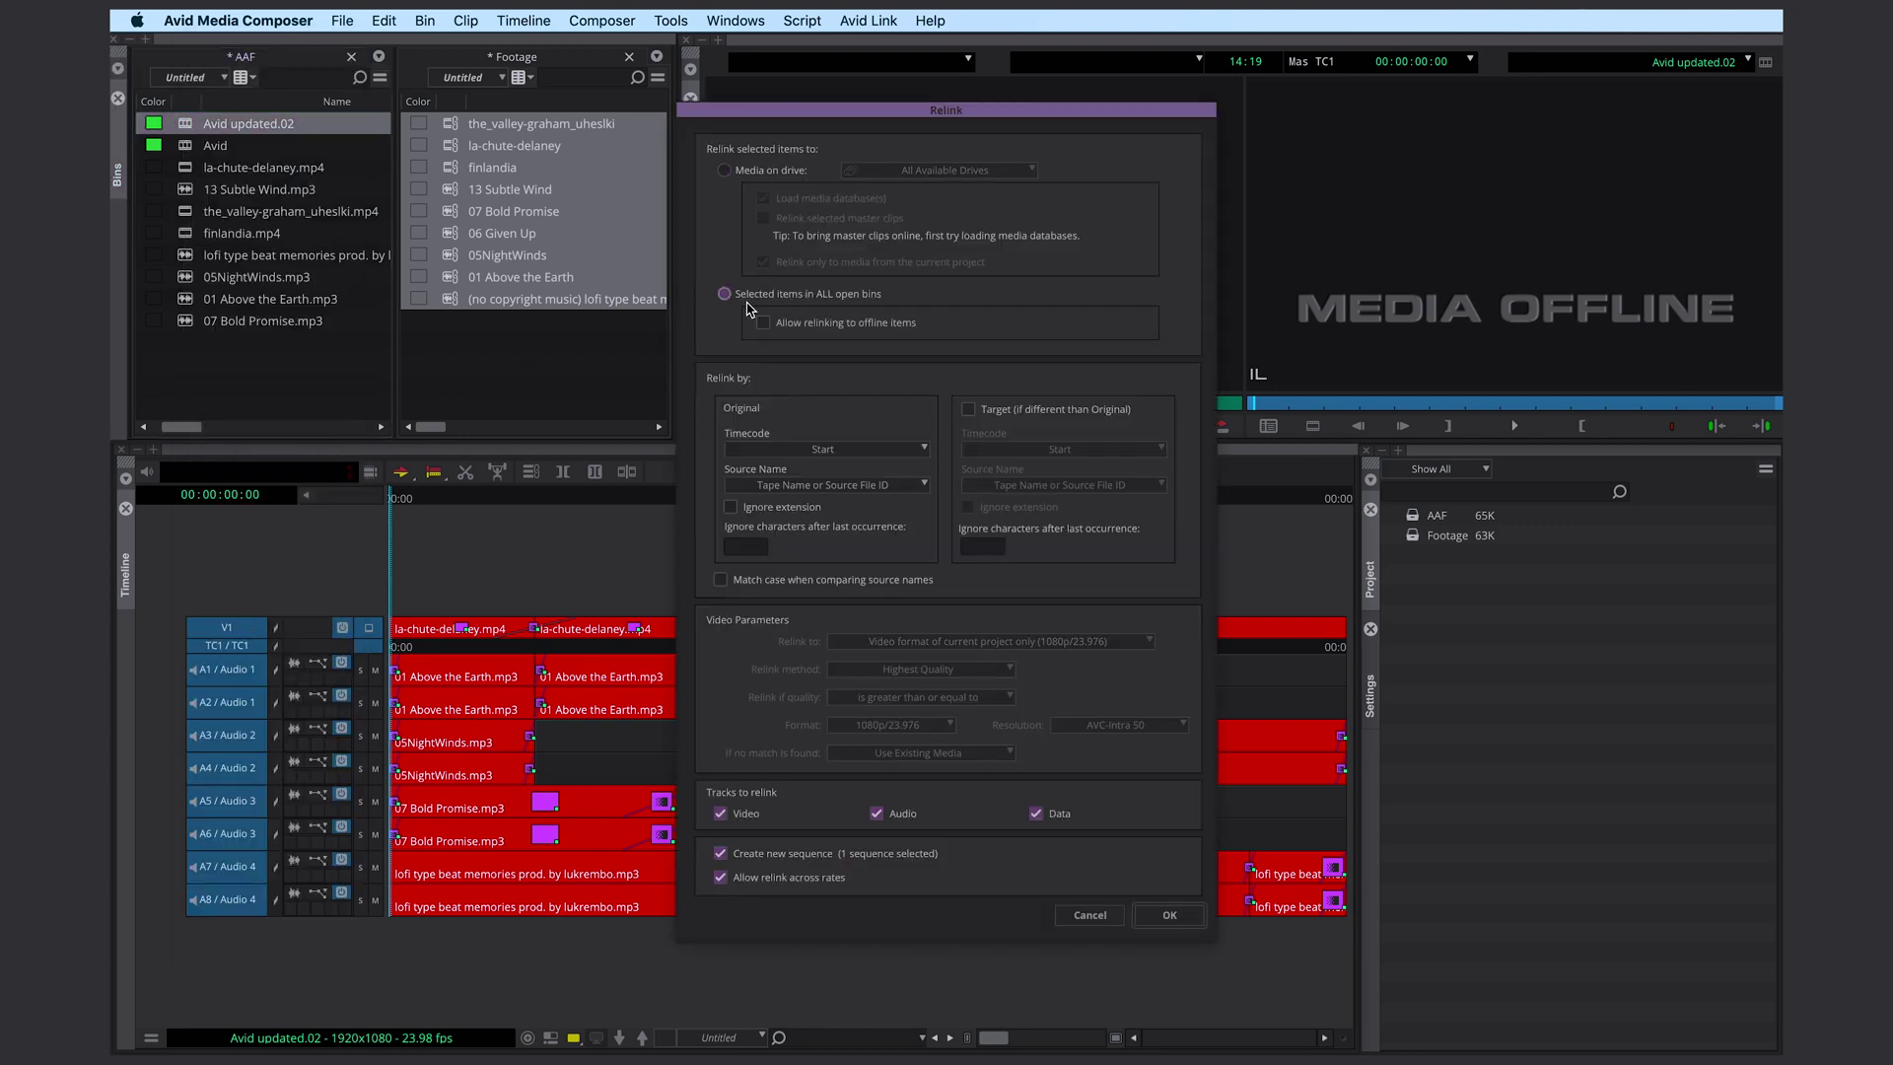
click(853, 489)
click(857, 528)
click(799, 511)
click(1176, 915)
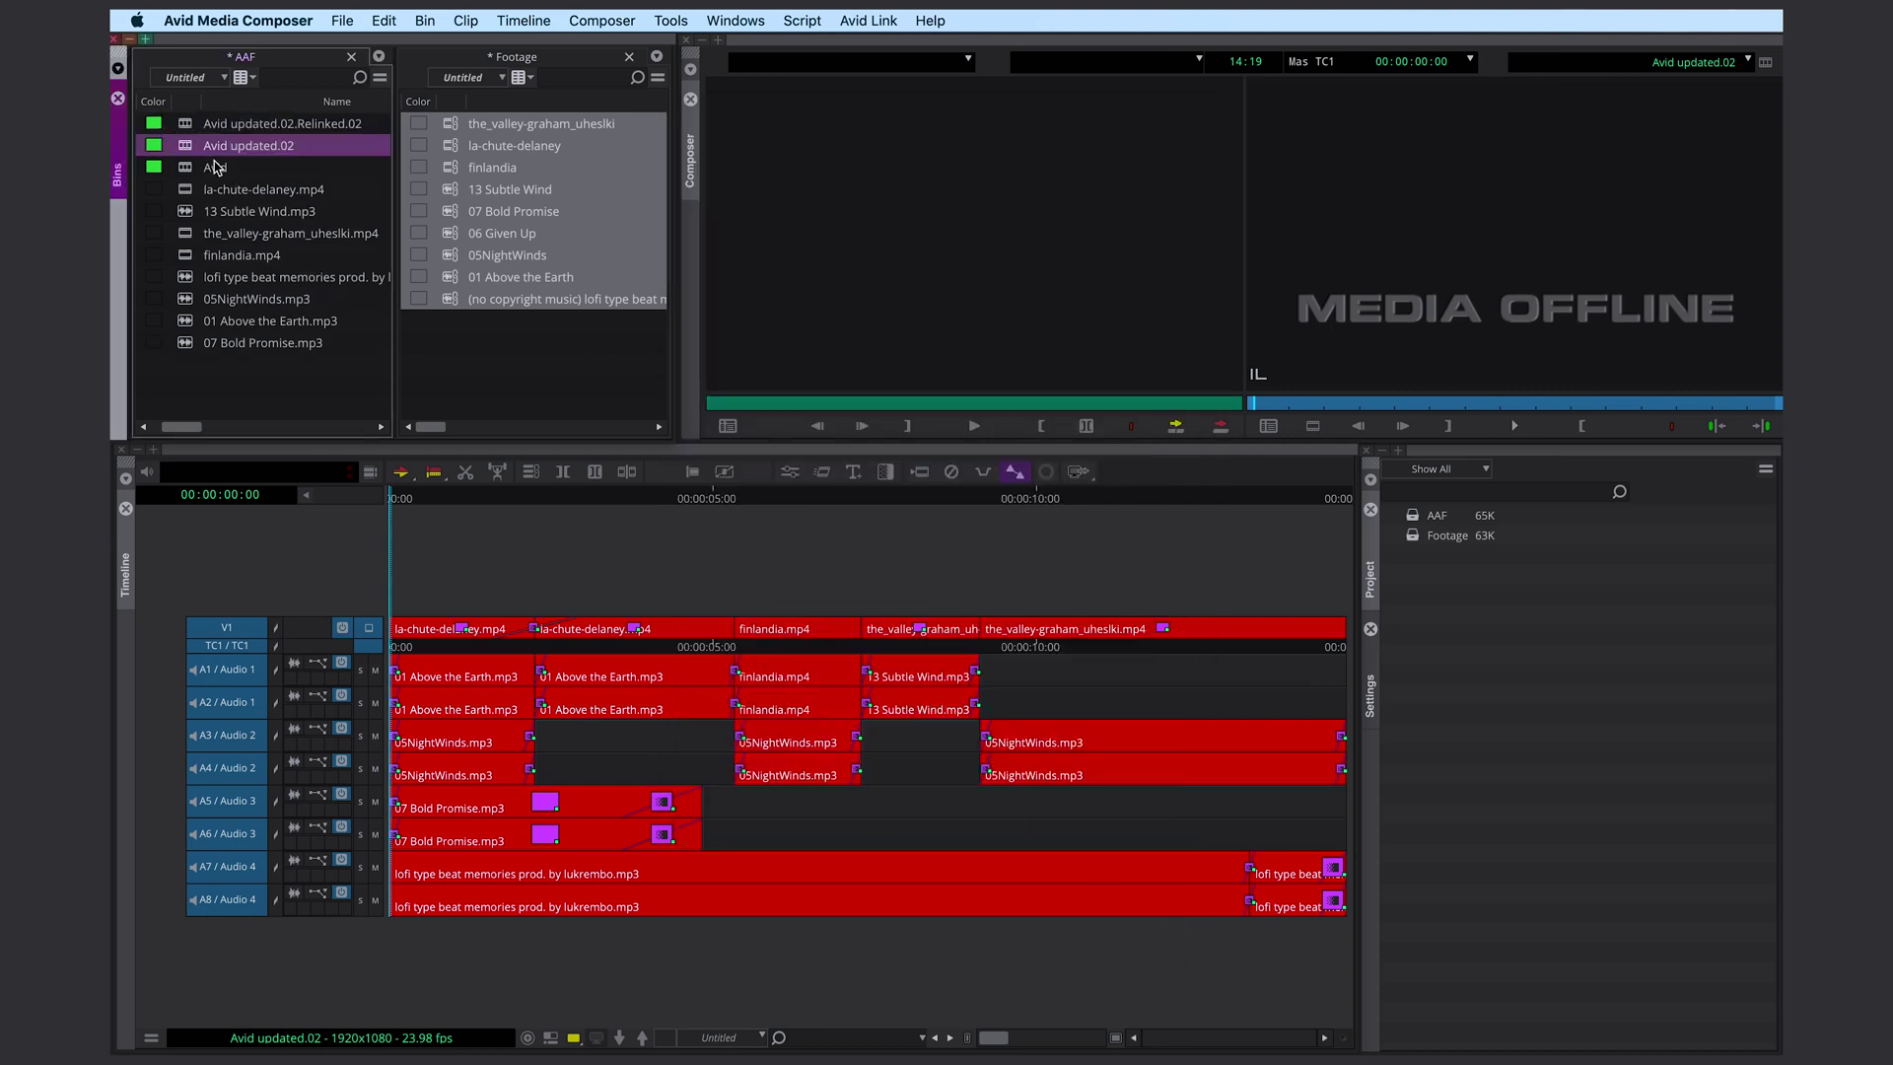
Load the relinked sequence into the timeline and check its clips through to the final valley shot
double_click(187, 129)
click(639, 702)
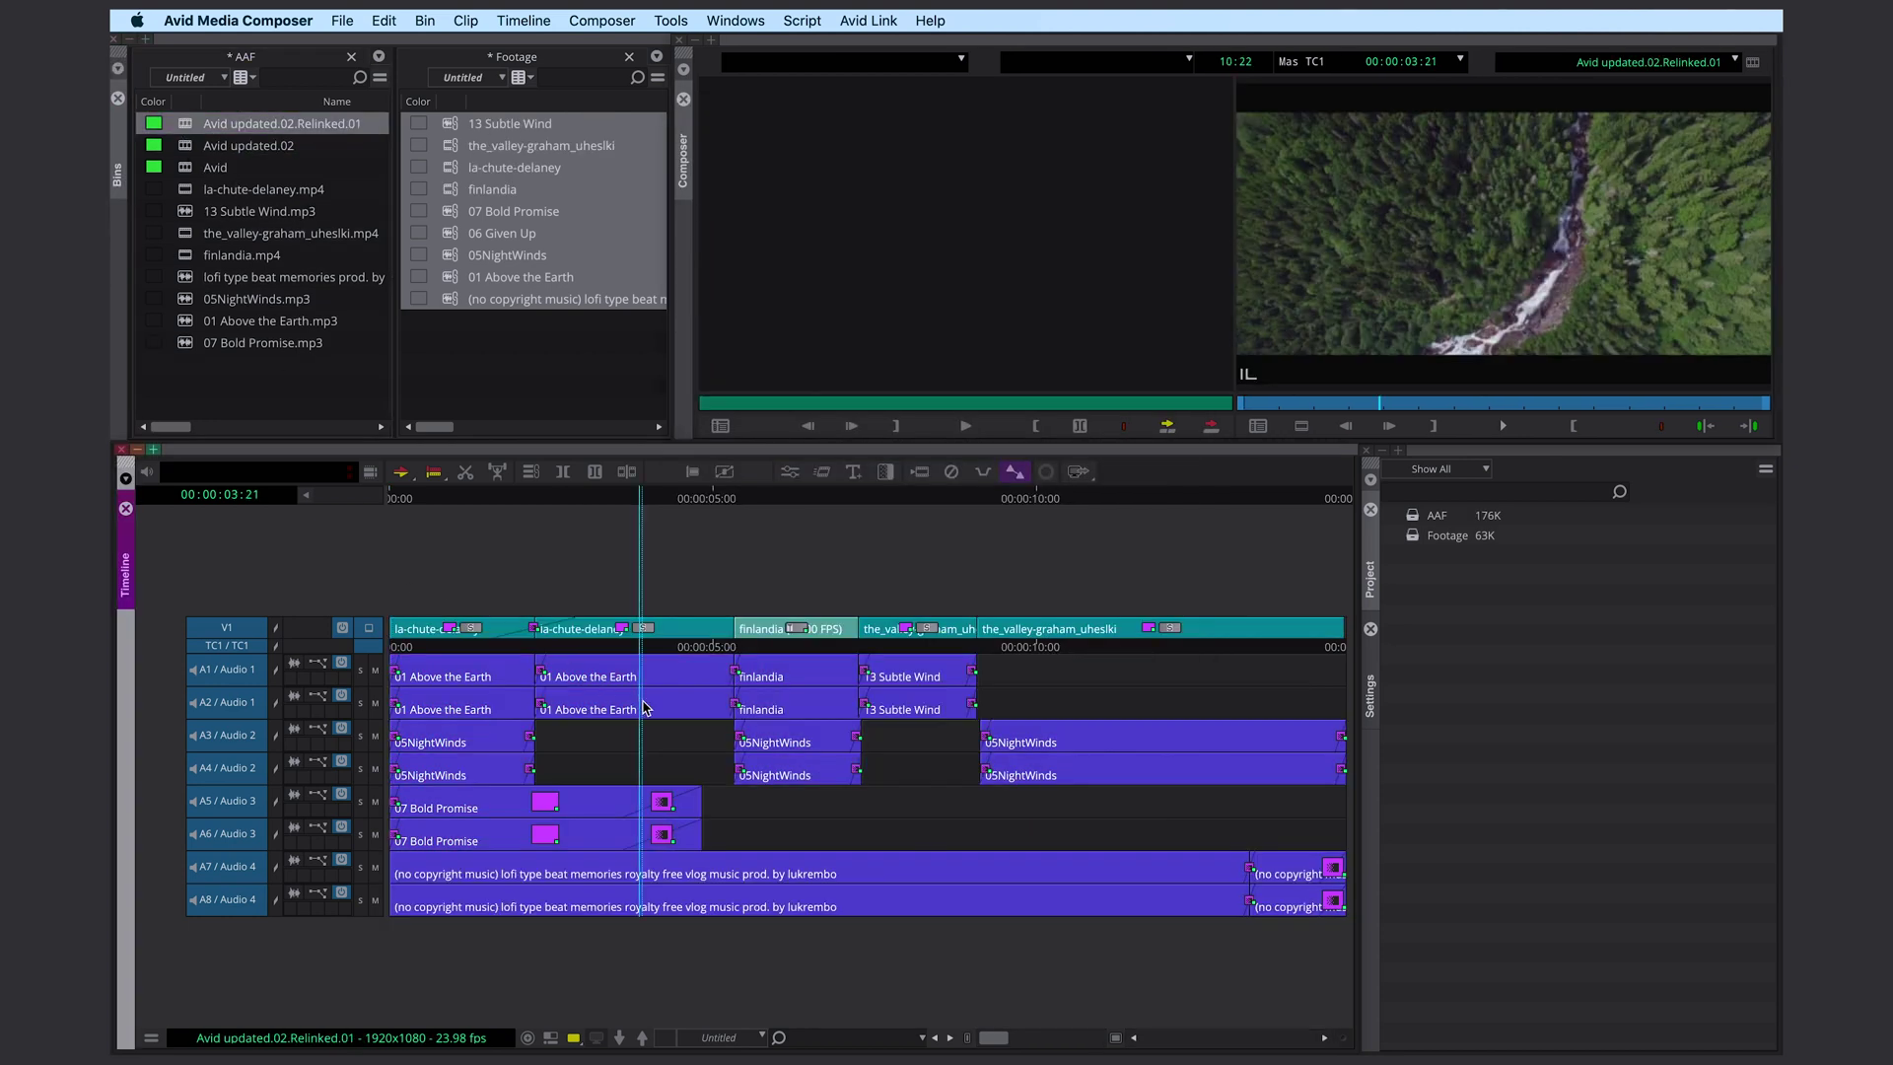
click(824, 716)
click(965, 757)
drag(991, 772, 1221, 795)
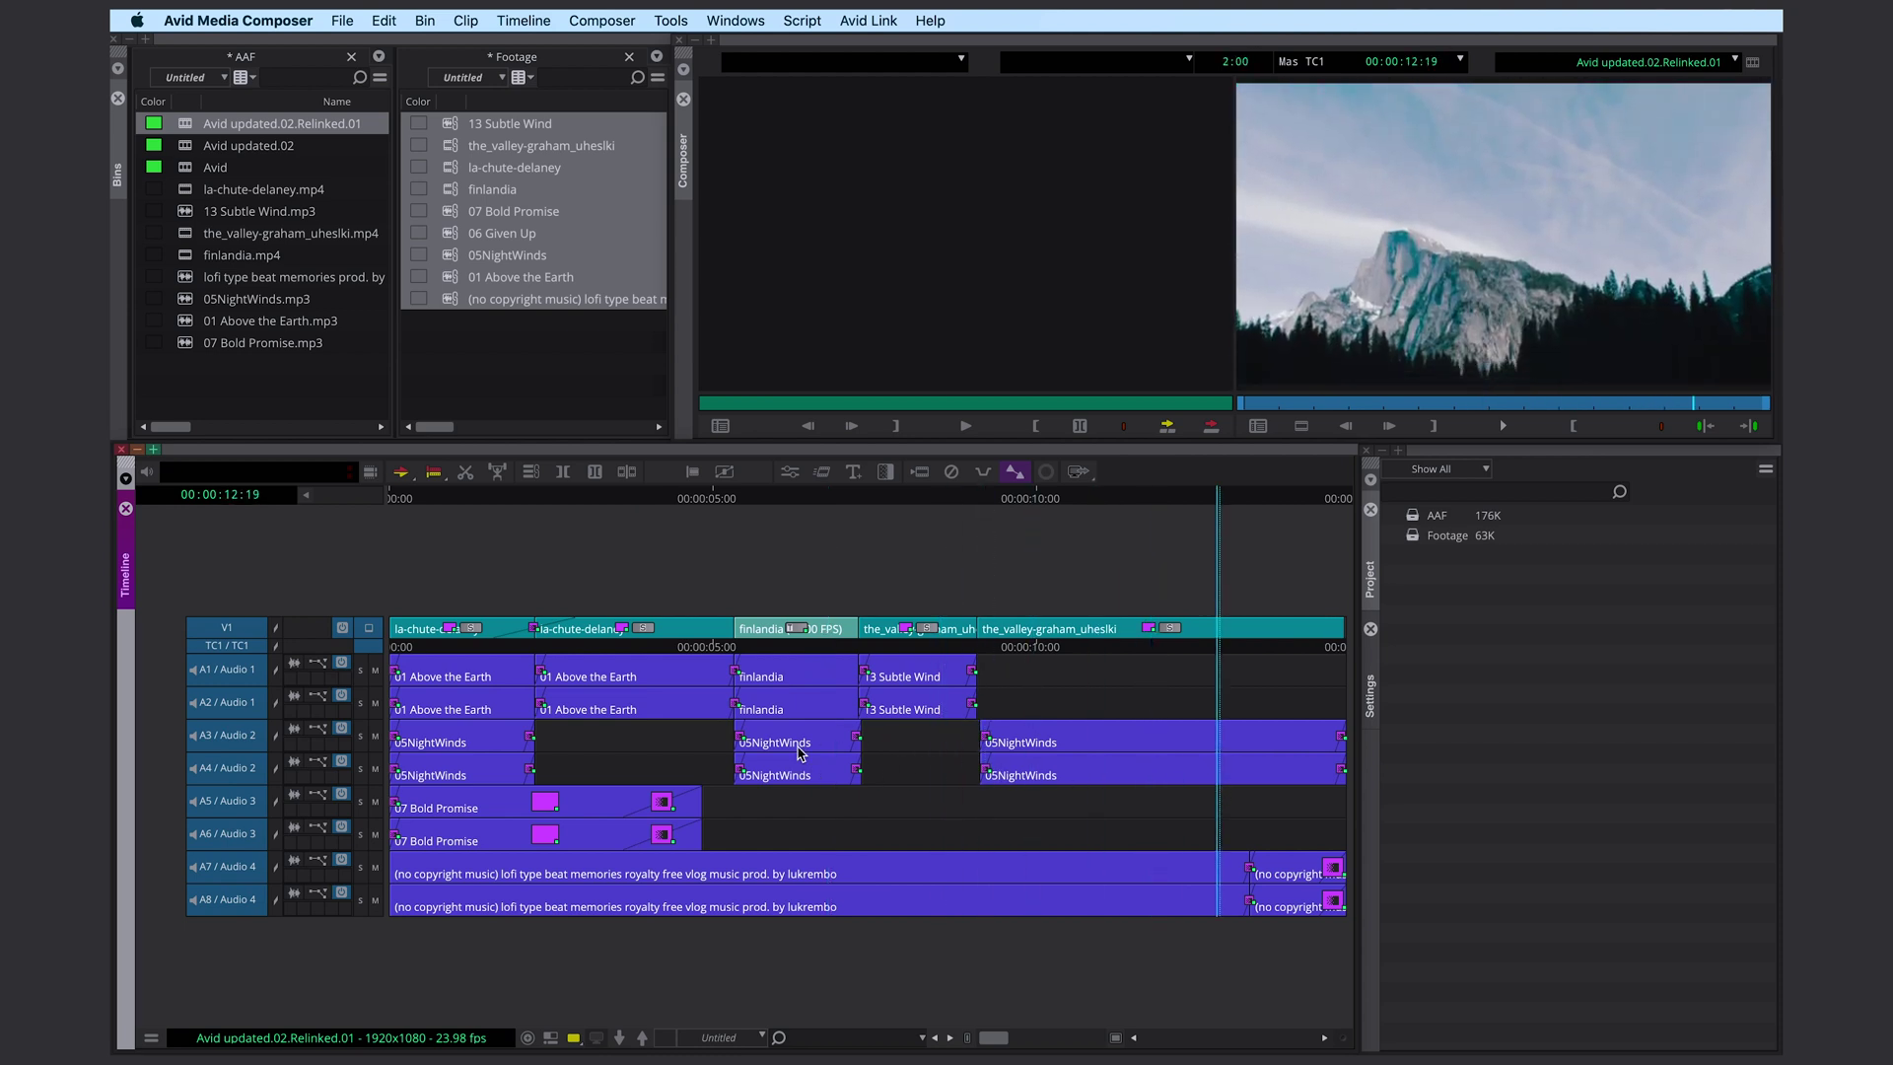
Scrub over the two la-chute-delaney clips at the start to examine their picture and transition
drag(550, 668, 513, 669)
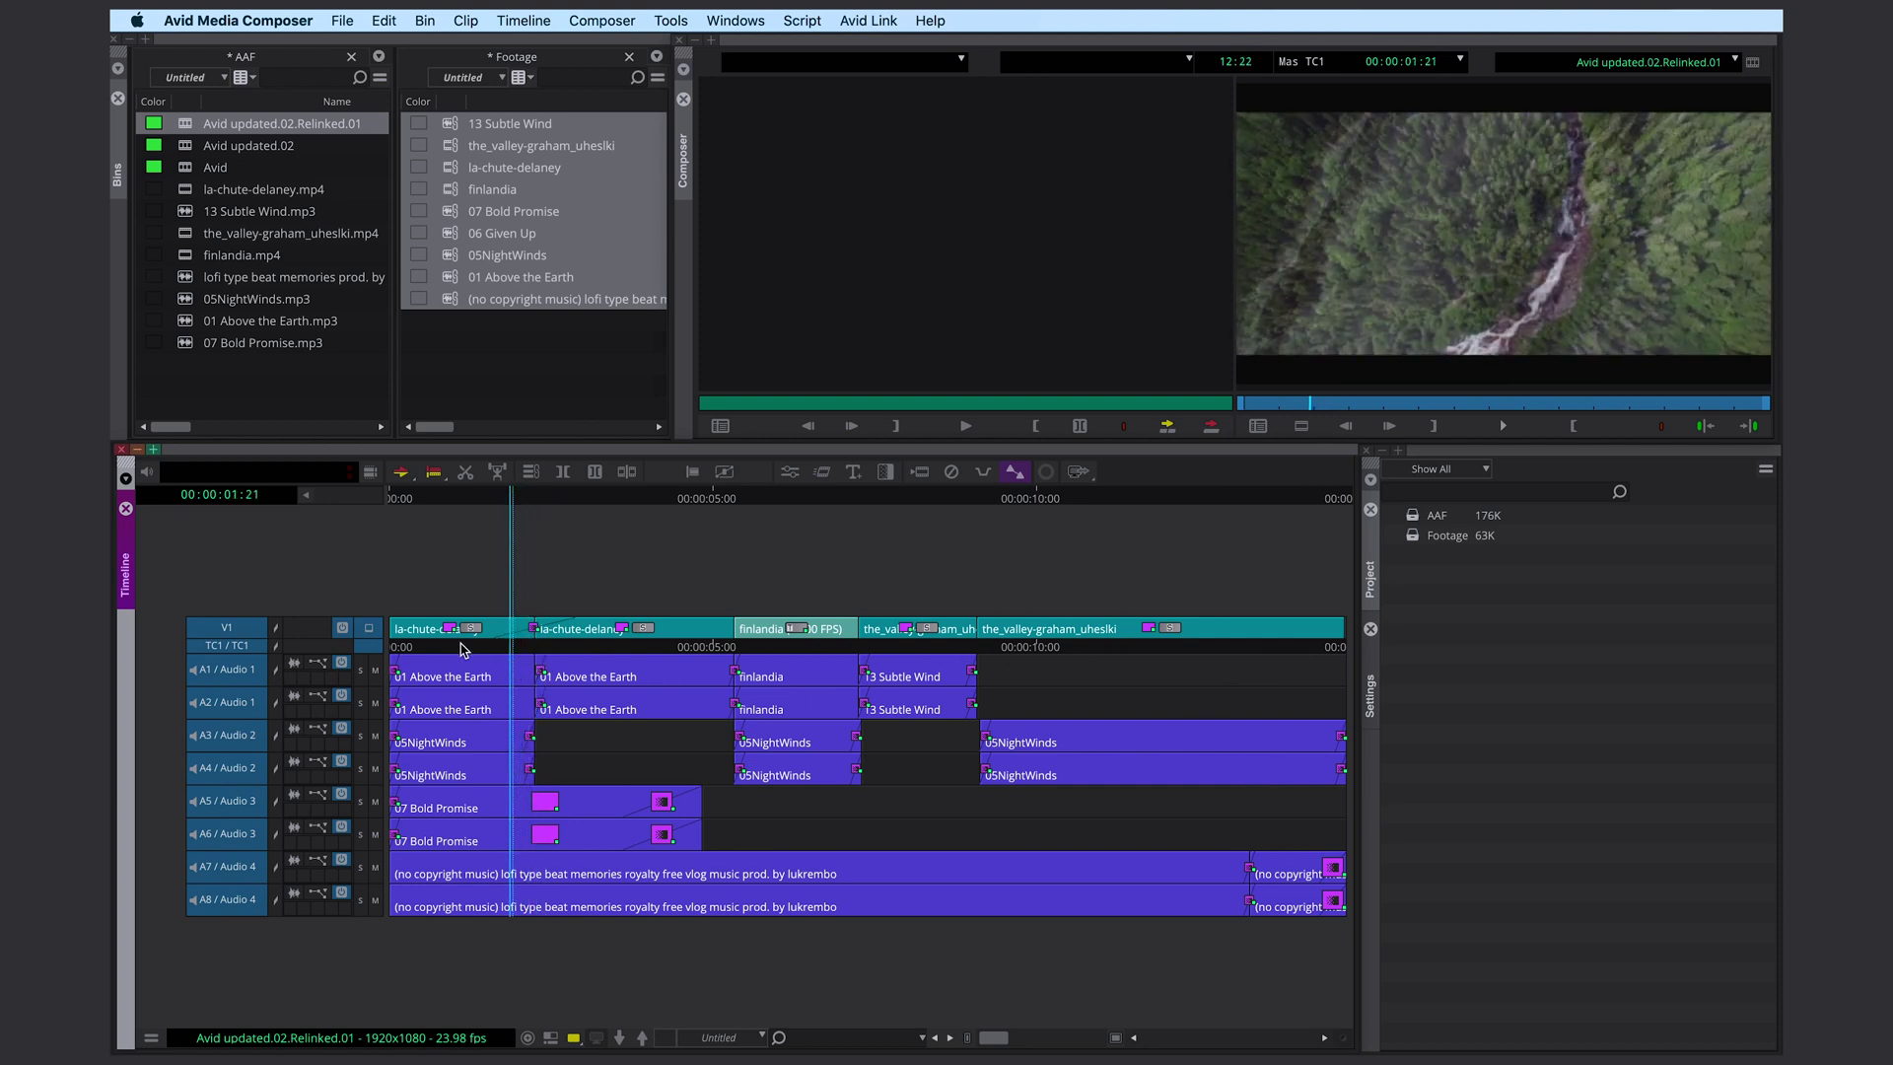
drag(528, 676, 680, 706)
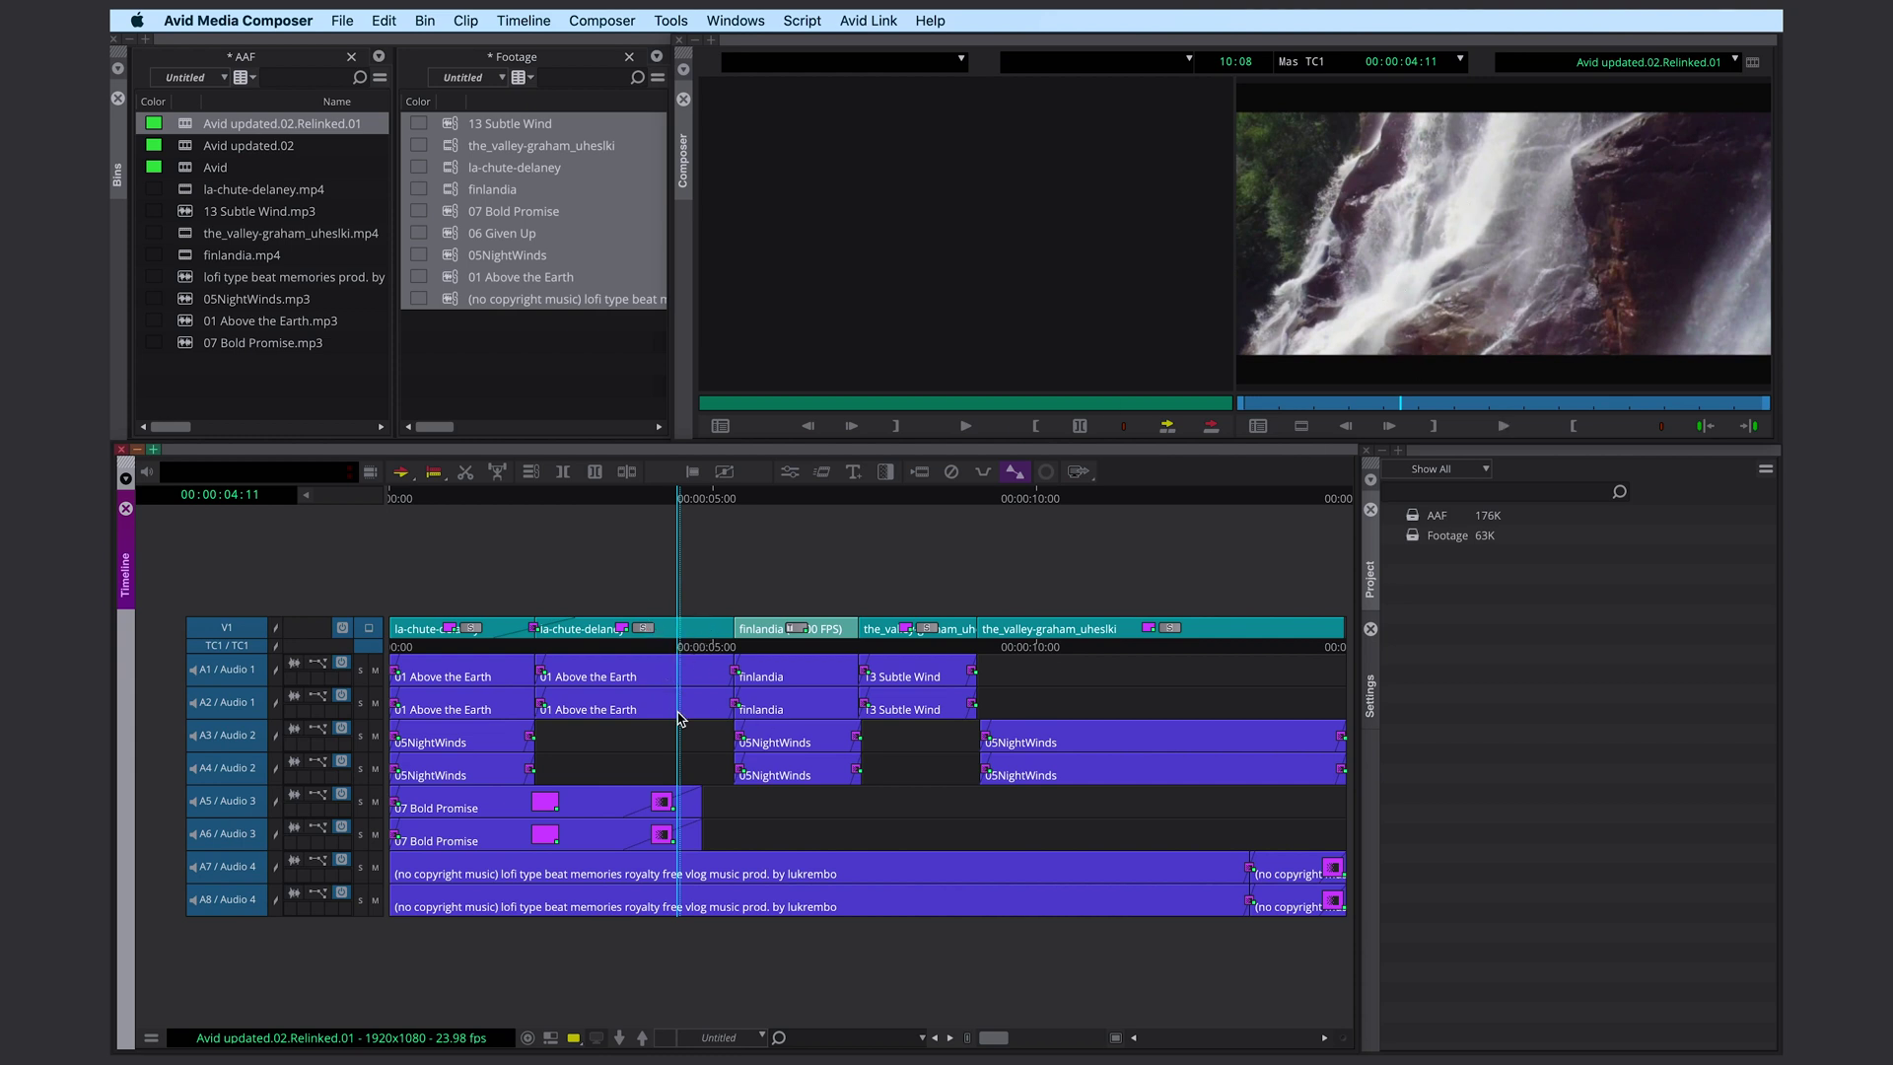
drag(672, 655, 422, 775)
Deselect audio tracks A1 through A8 in the timeline
click(230, 678)
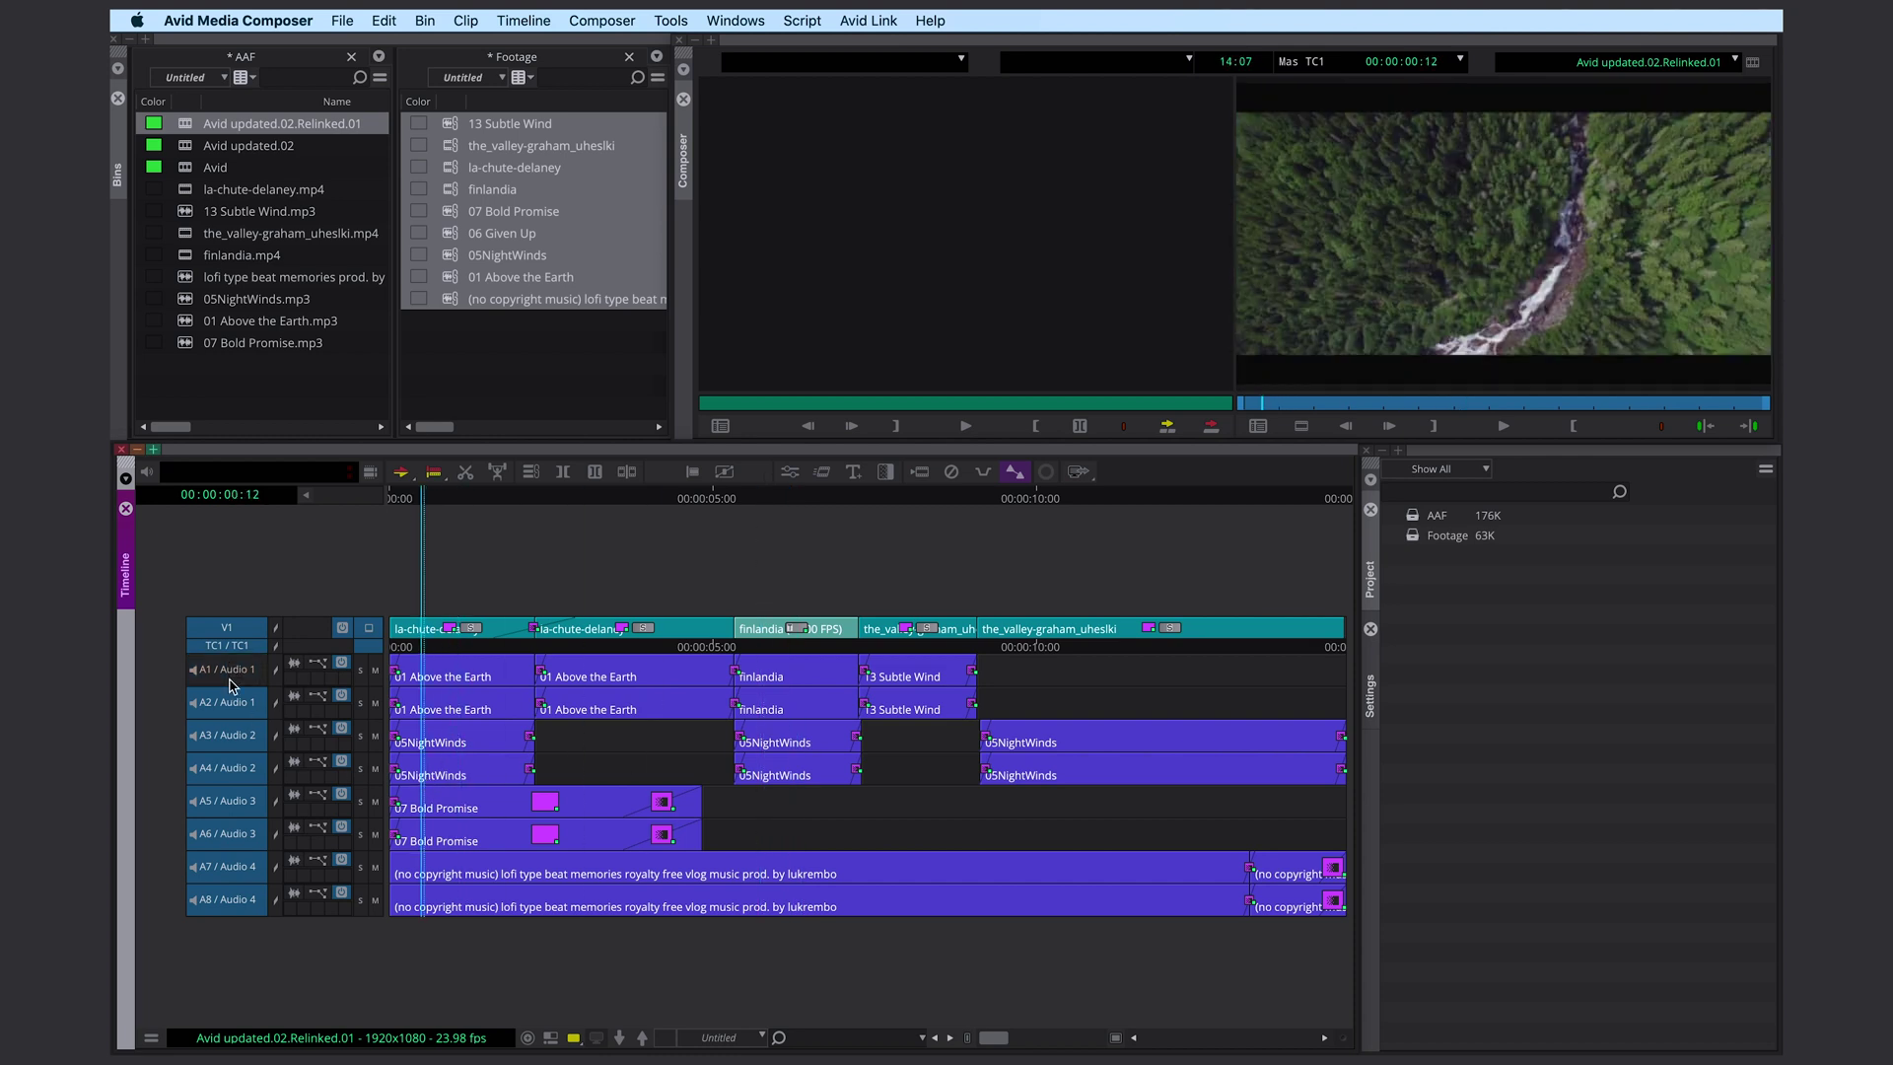
drag(230, 686, 237, 899)
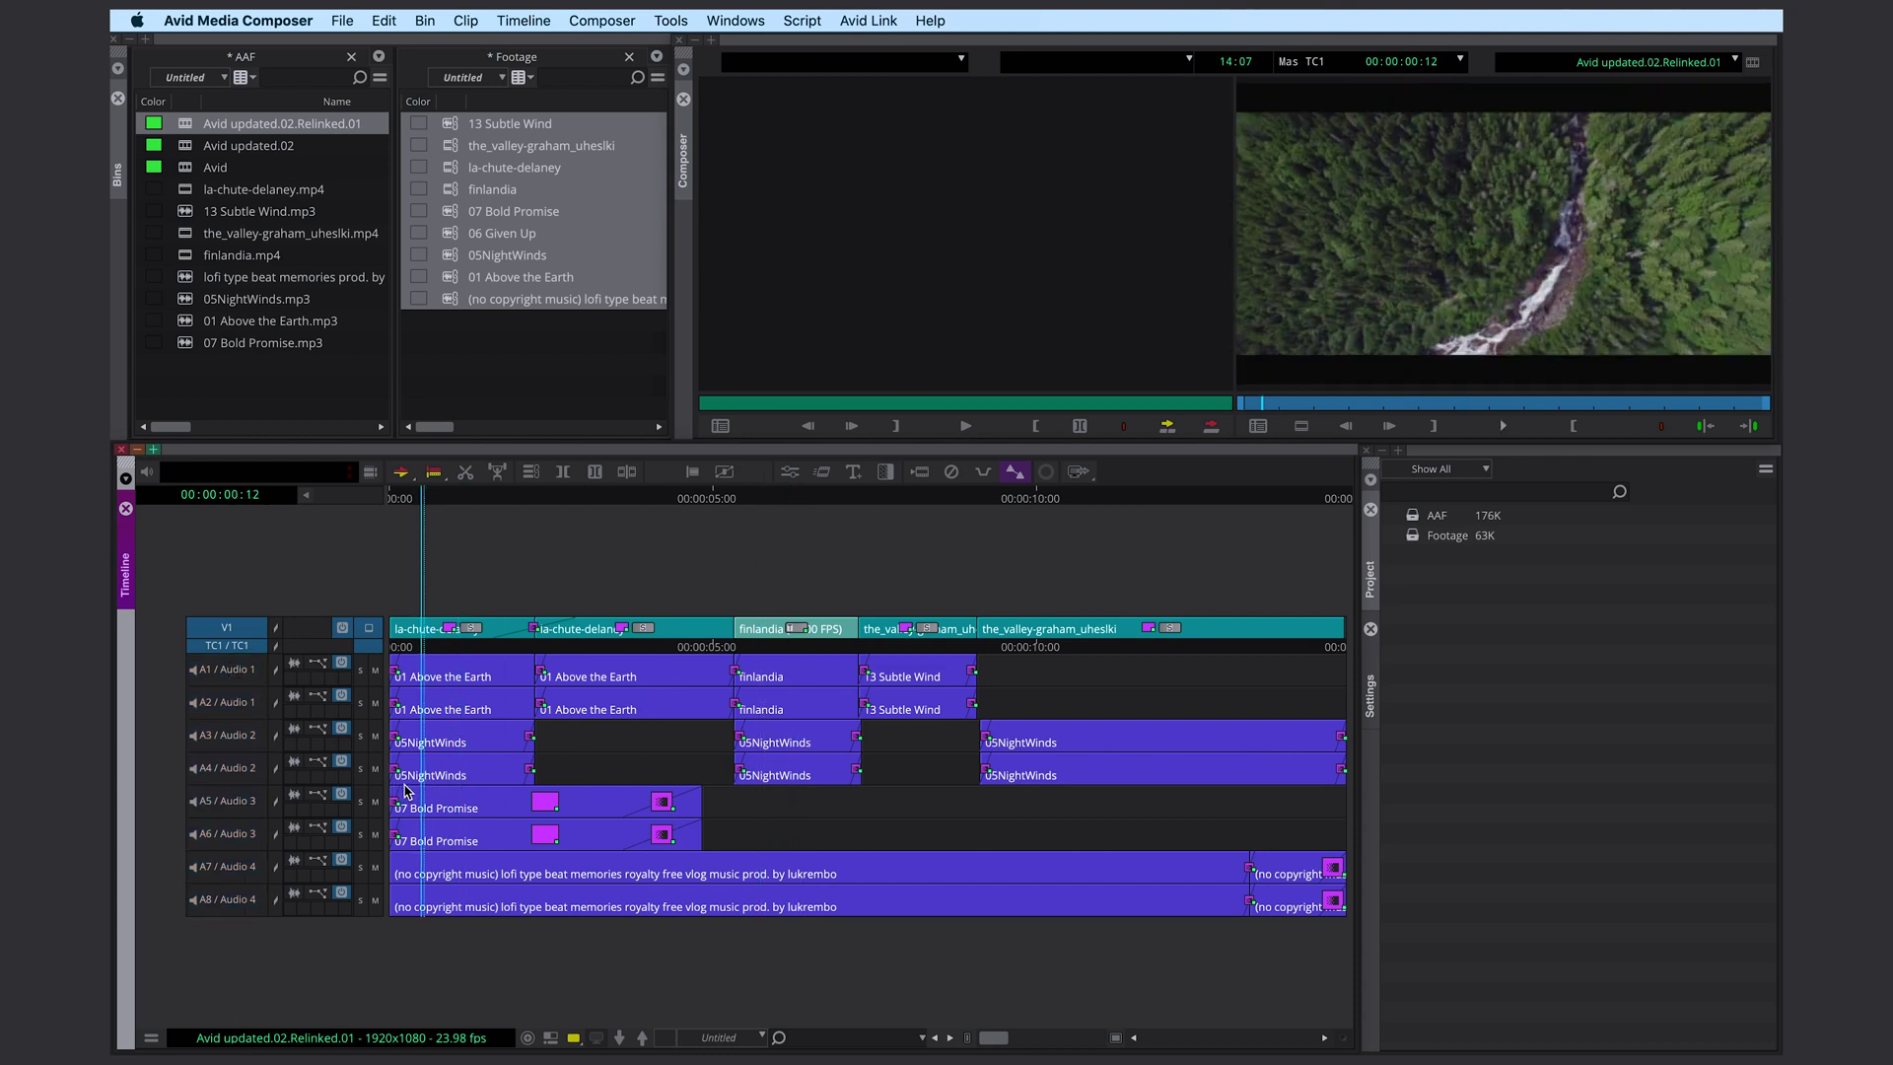
Inspect the effect on the first la-chute-delaney clip and remove the unavailable effects from the la-chute-delaney and the_valley-graham_uheslki clips on V1
key(super+8)
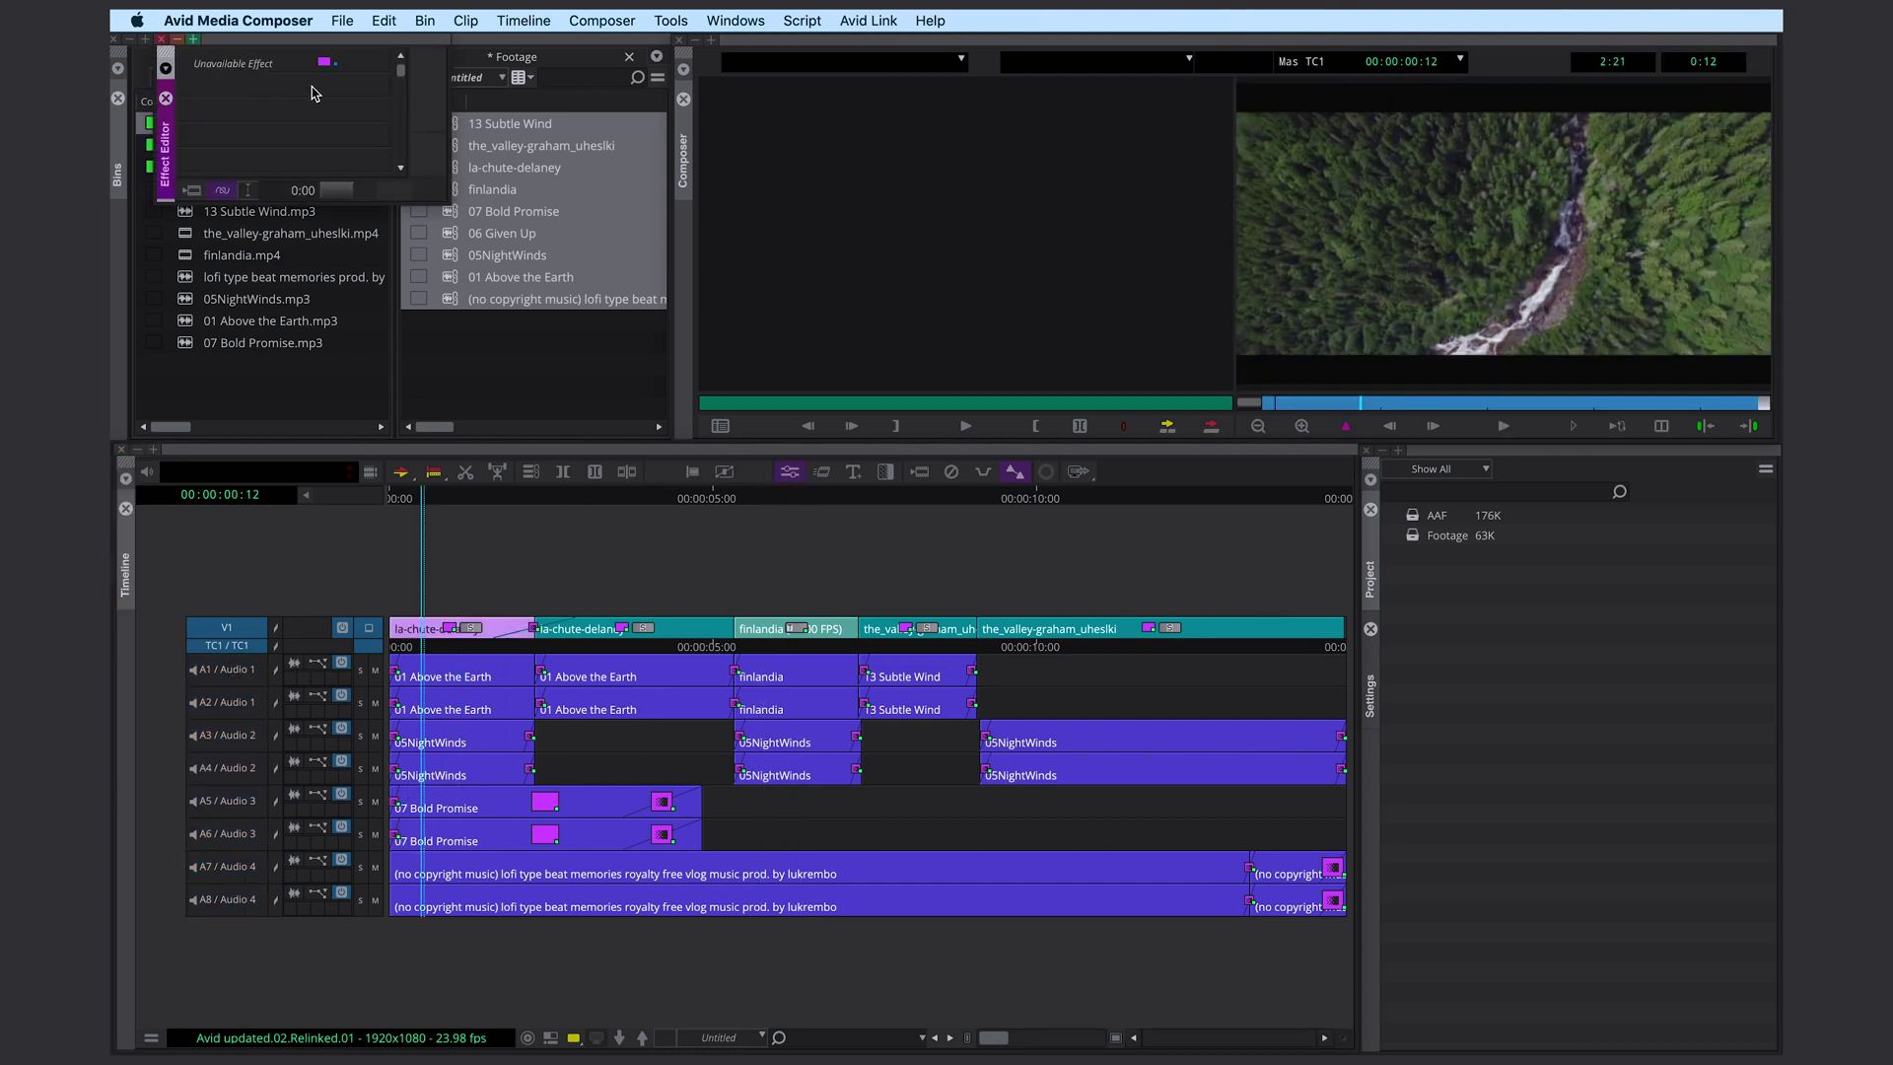
click(165, 42)
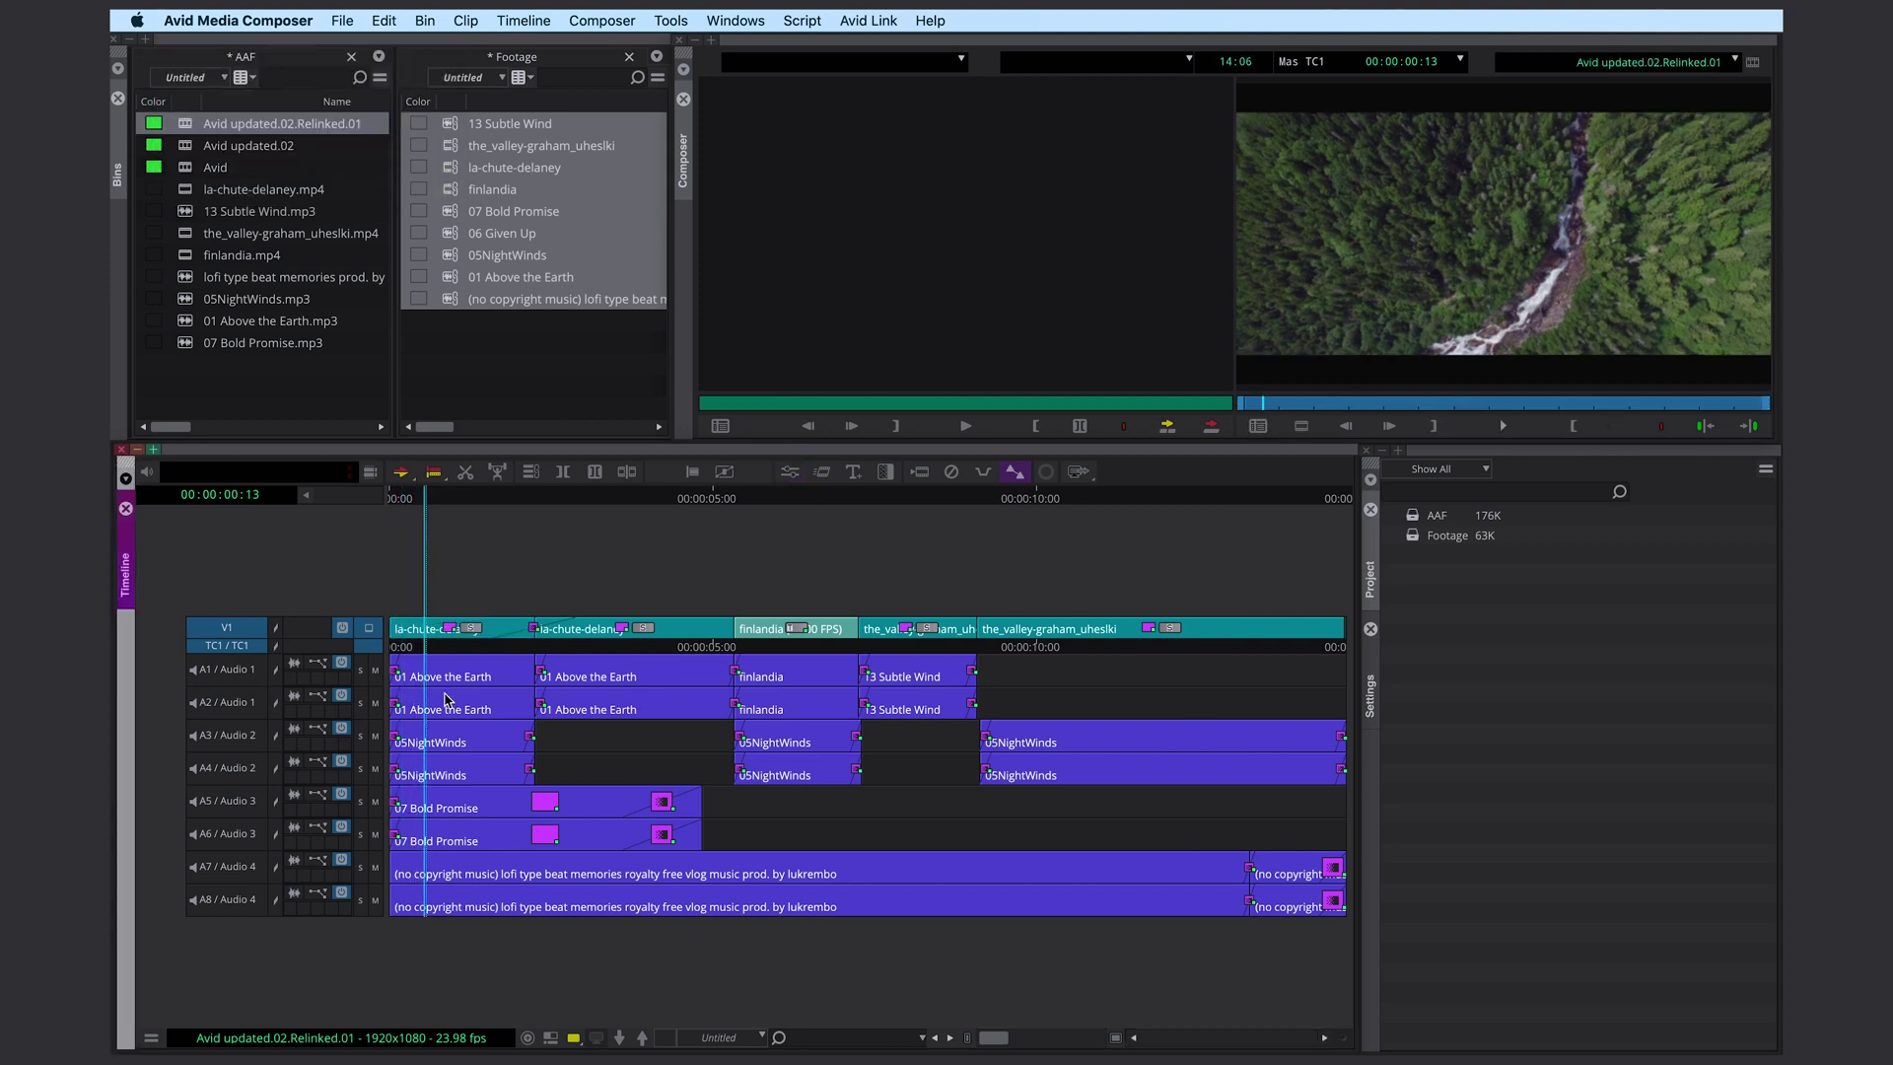
click(659, 678)
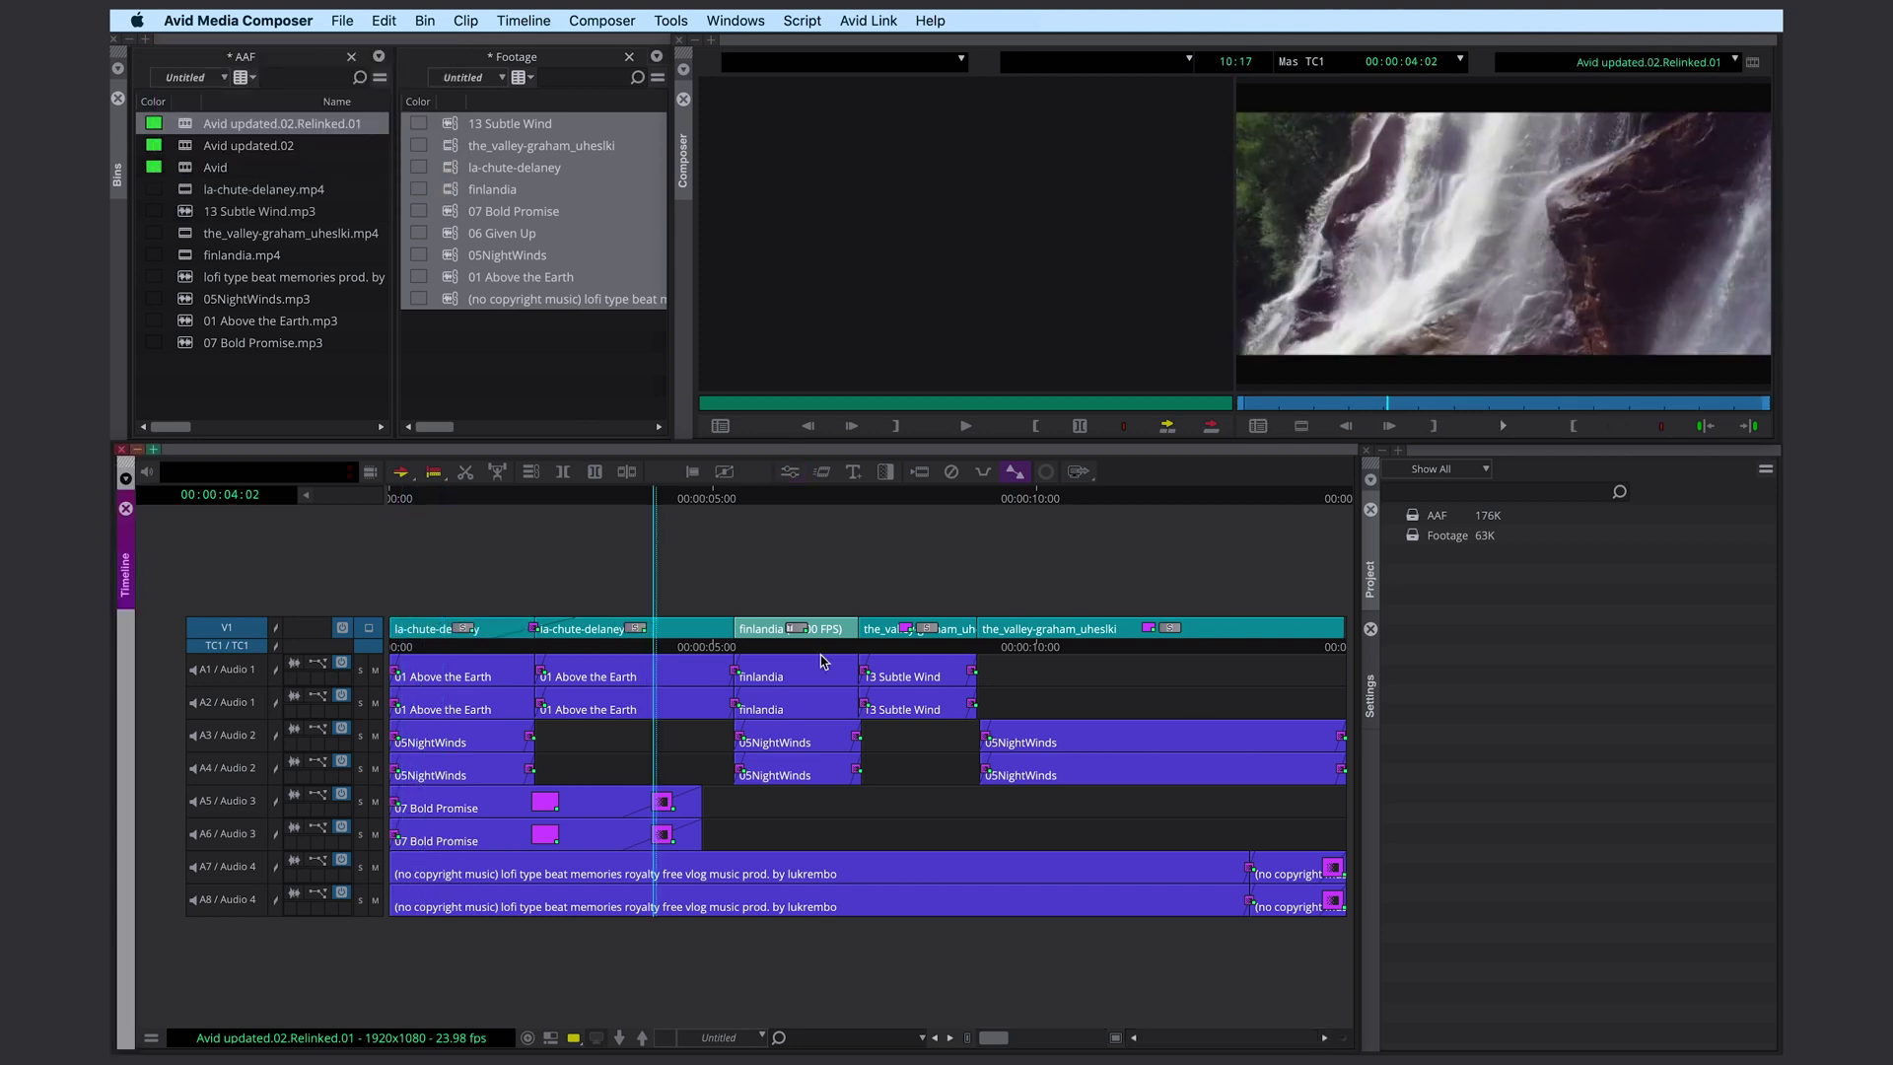
click(882, 650)
click(1110, 644)
key(super+z)
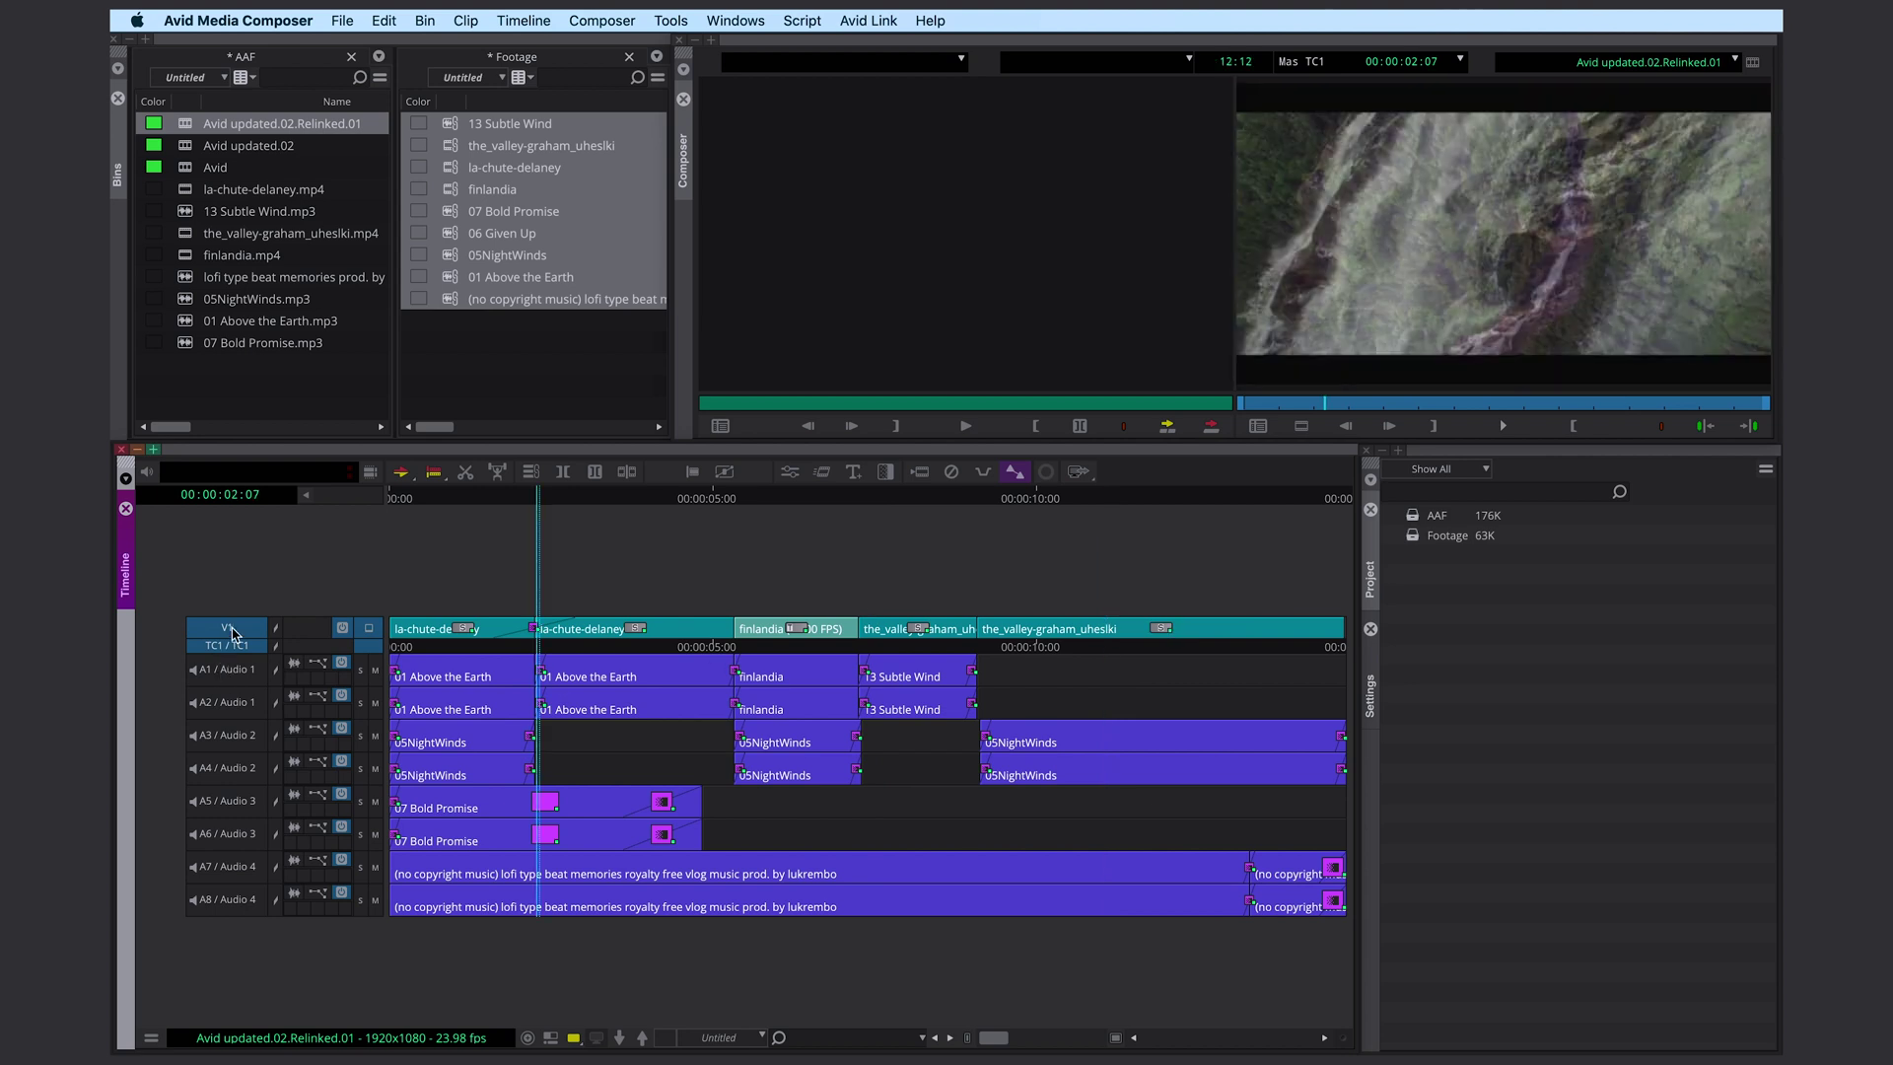
Remove the effect at 00:00:02:07 from the 07 Bold Promise clips, with only audio tracks A5 and A6 selected
click(232, 631)
click(227, 800)
click(243, 838)
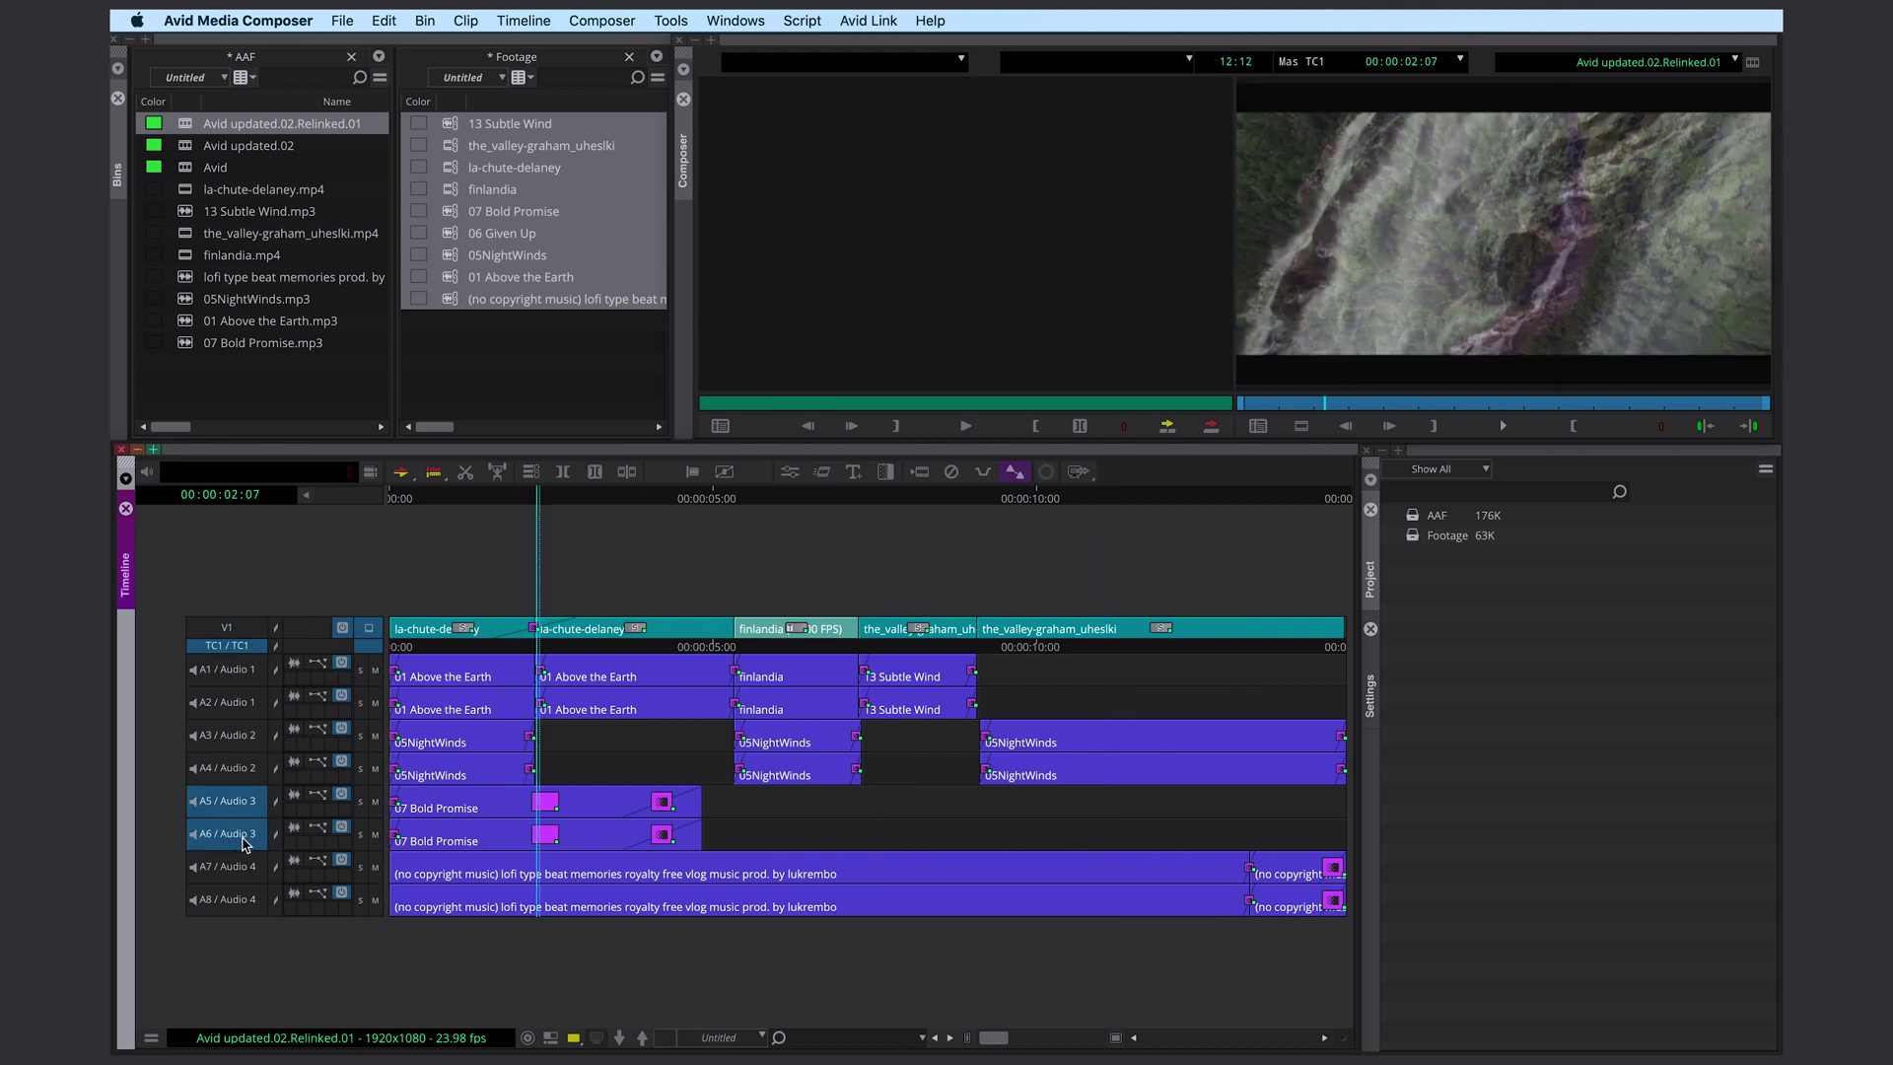
key(Delete)
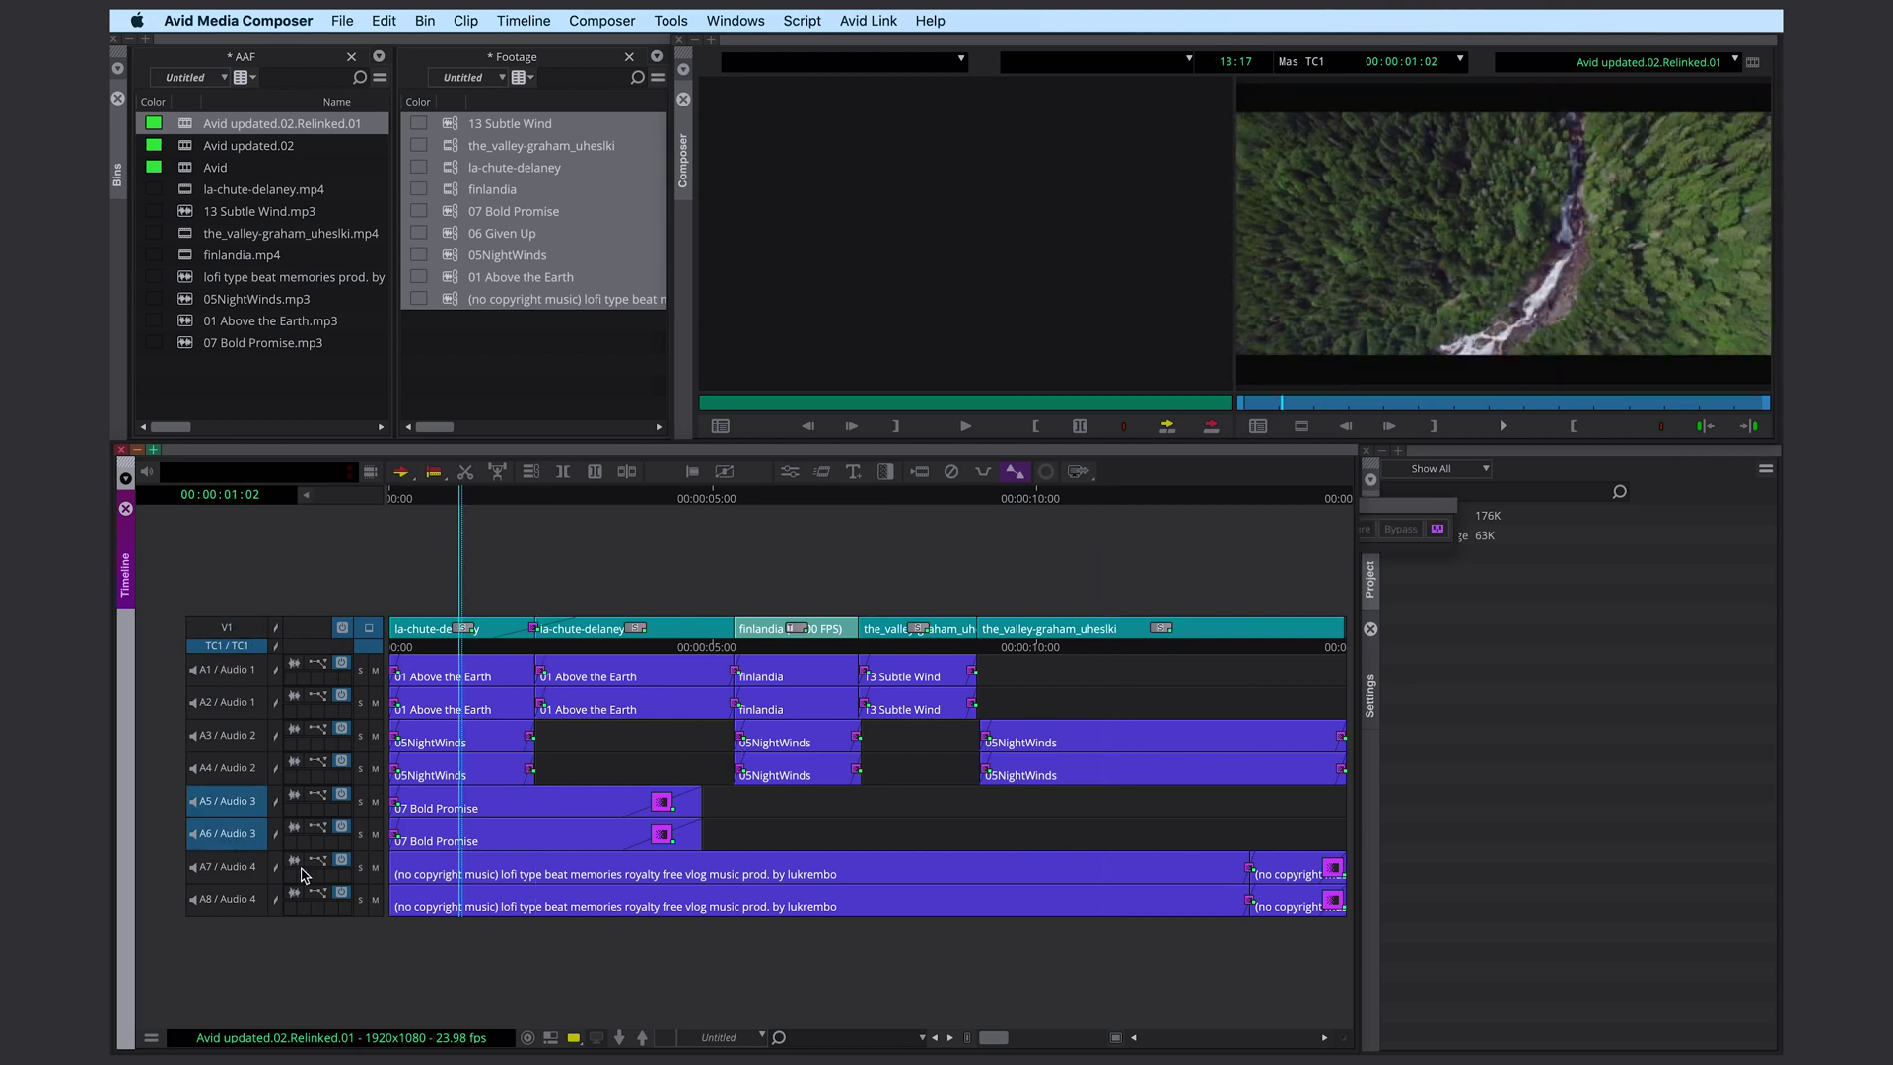
Display the audio waveform on track A7 and scrub along the music clip to 00:00:08:20
click(296, 863)
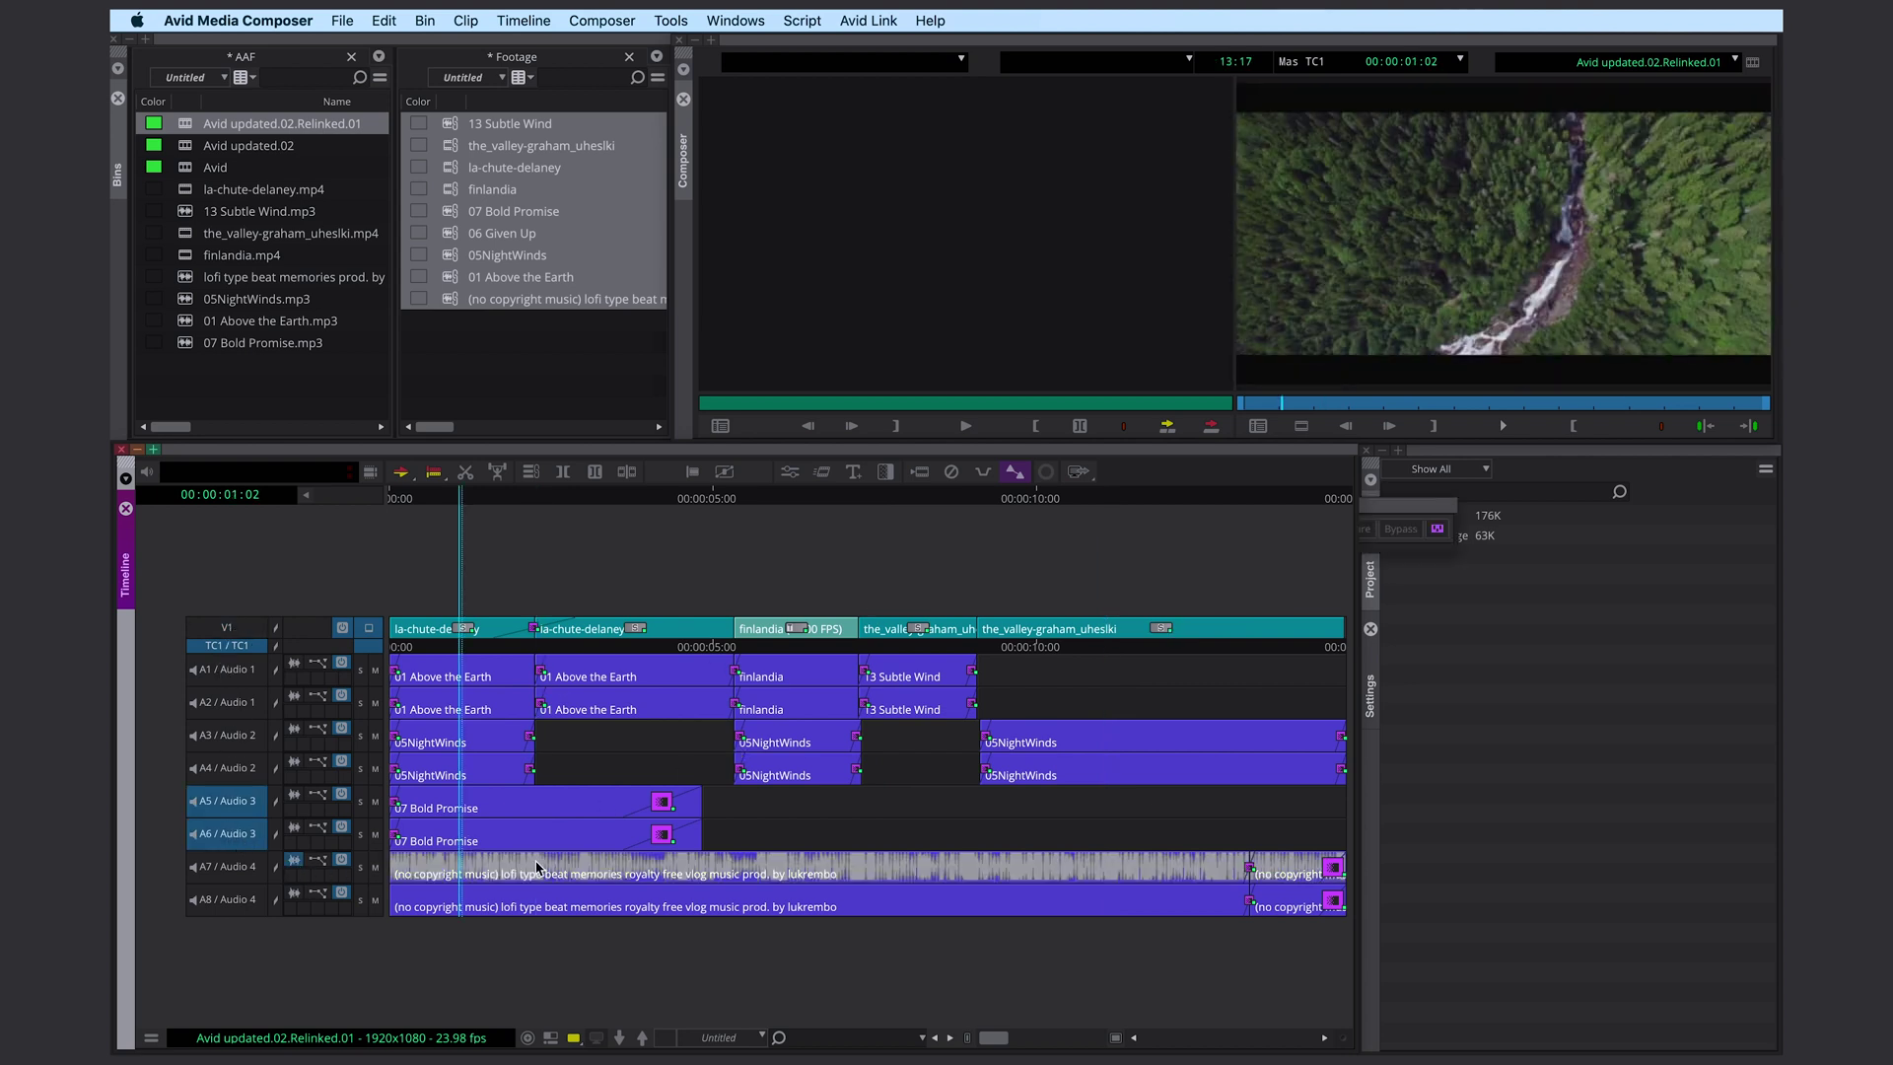
drag(558, 867, 1103, 864)
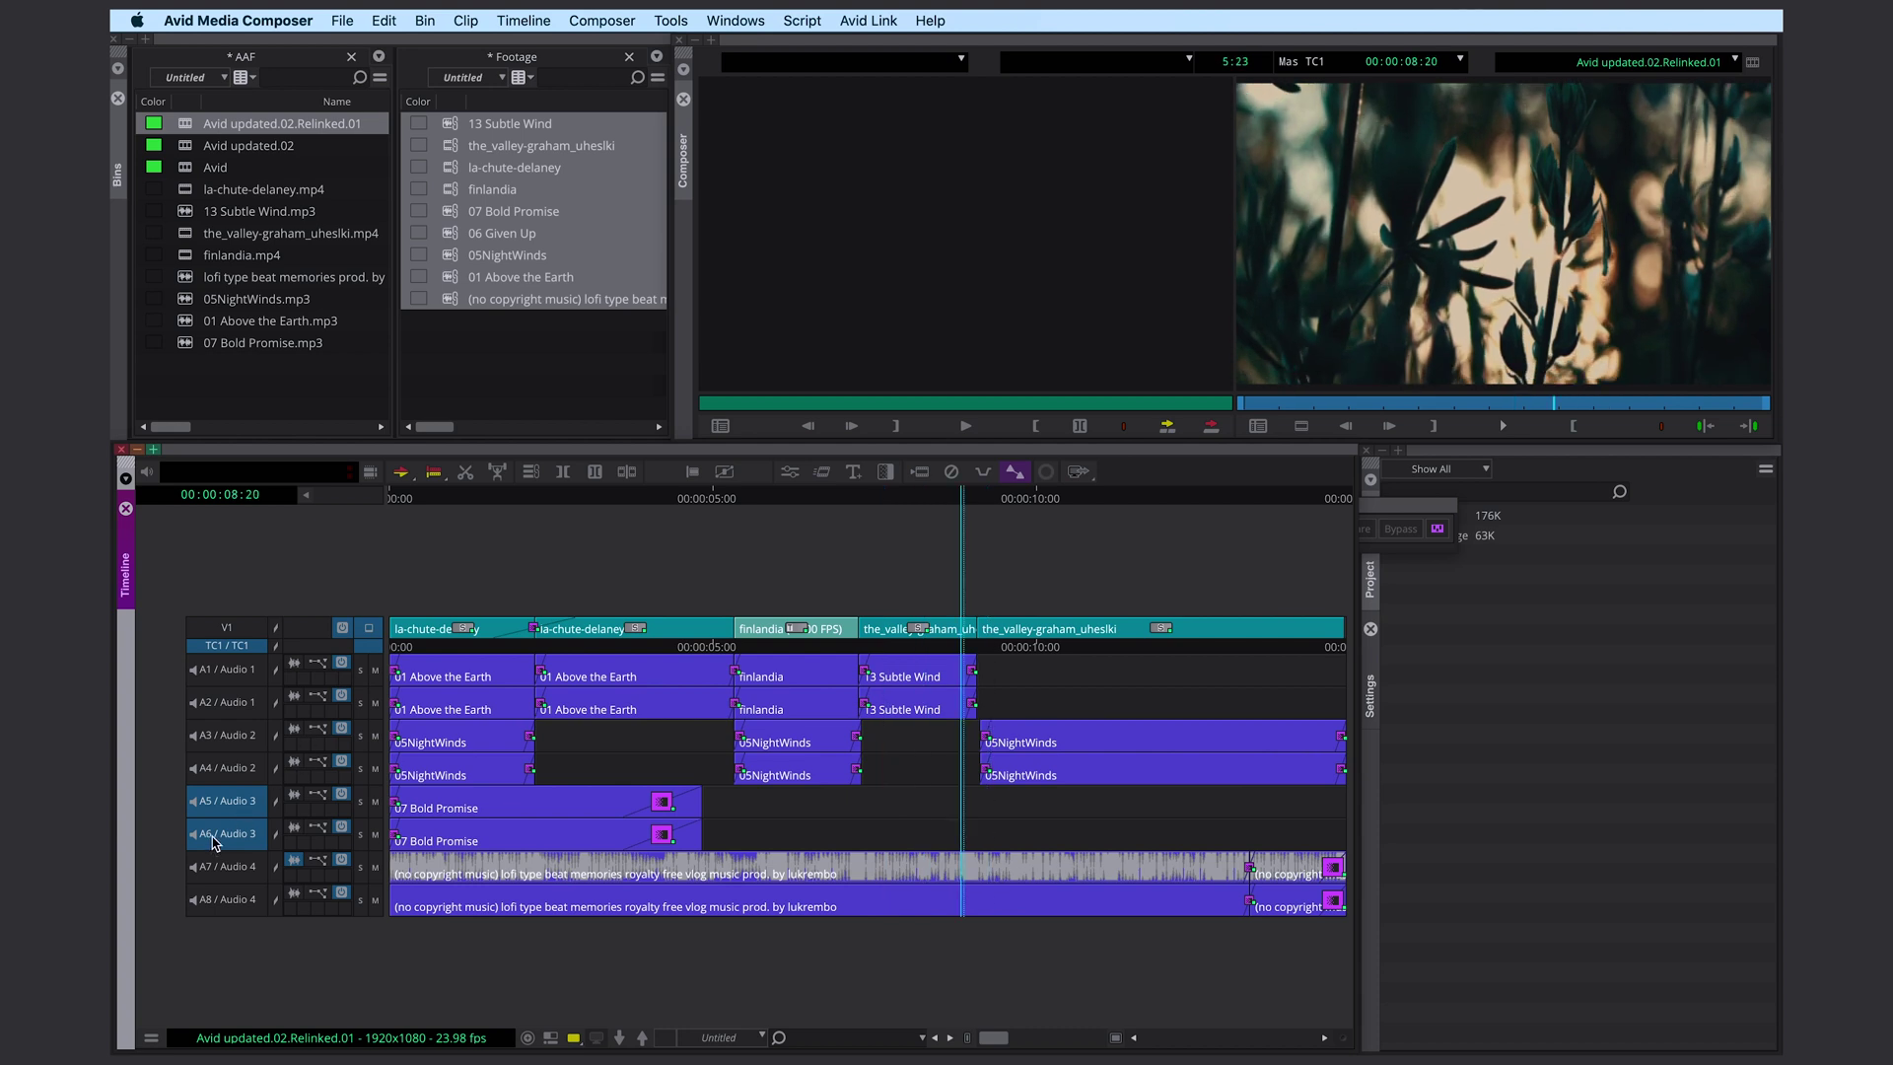
Match frame the V1 clip at 00:00:08:20 with only V1 selected, and find its source clip in the Footage bin
key(super+shift+a)
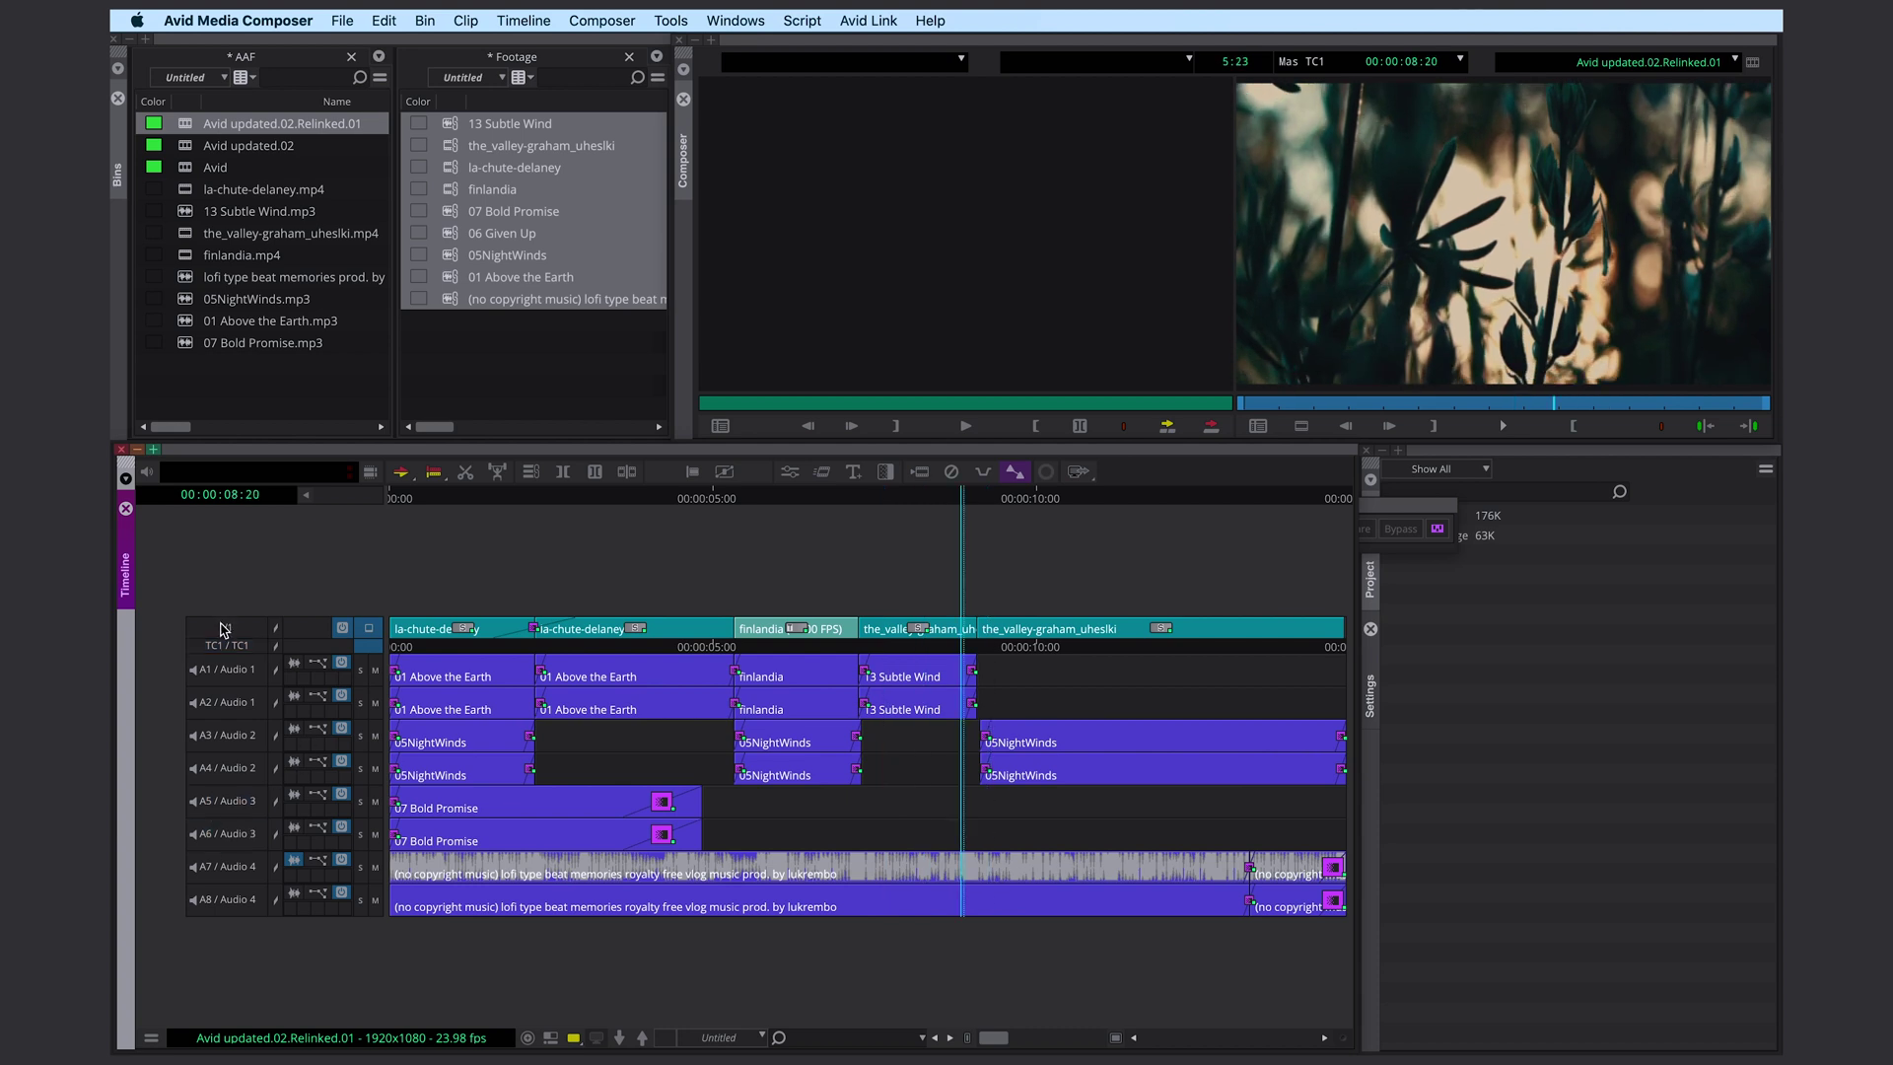
click(225, 631)
key(n)
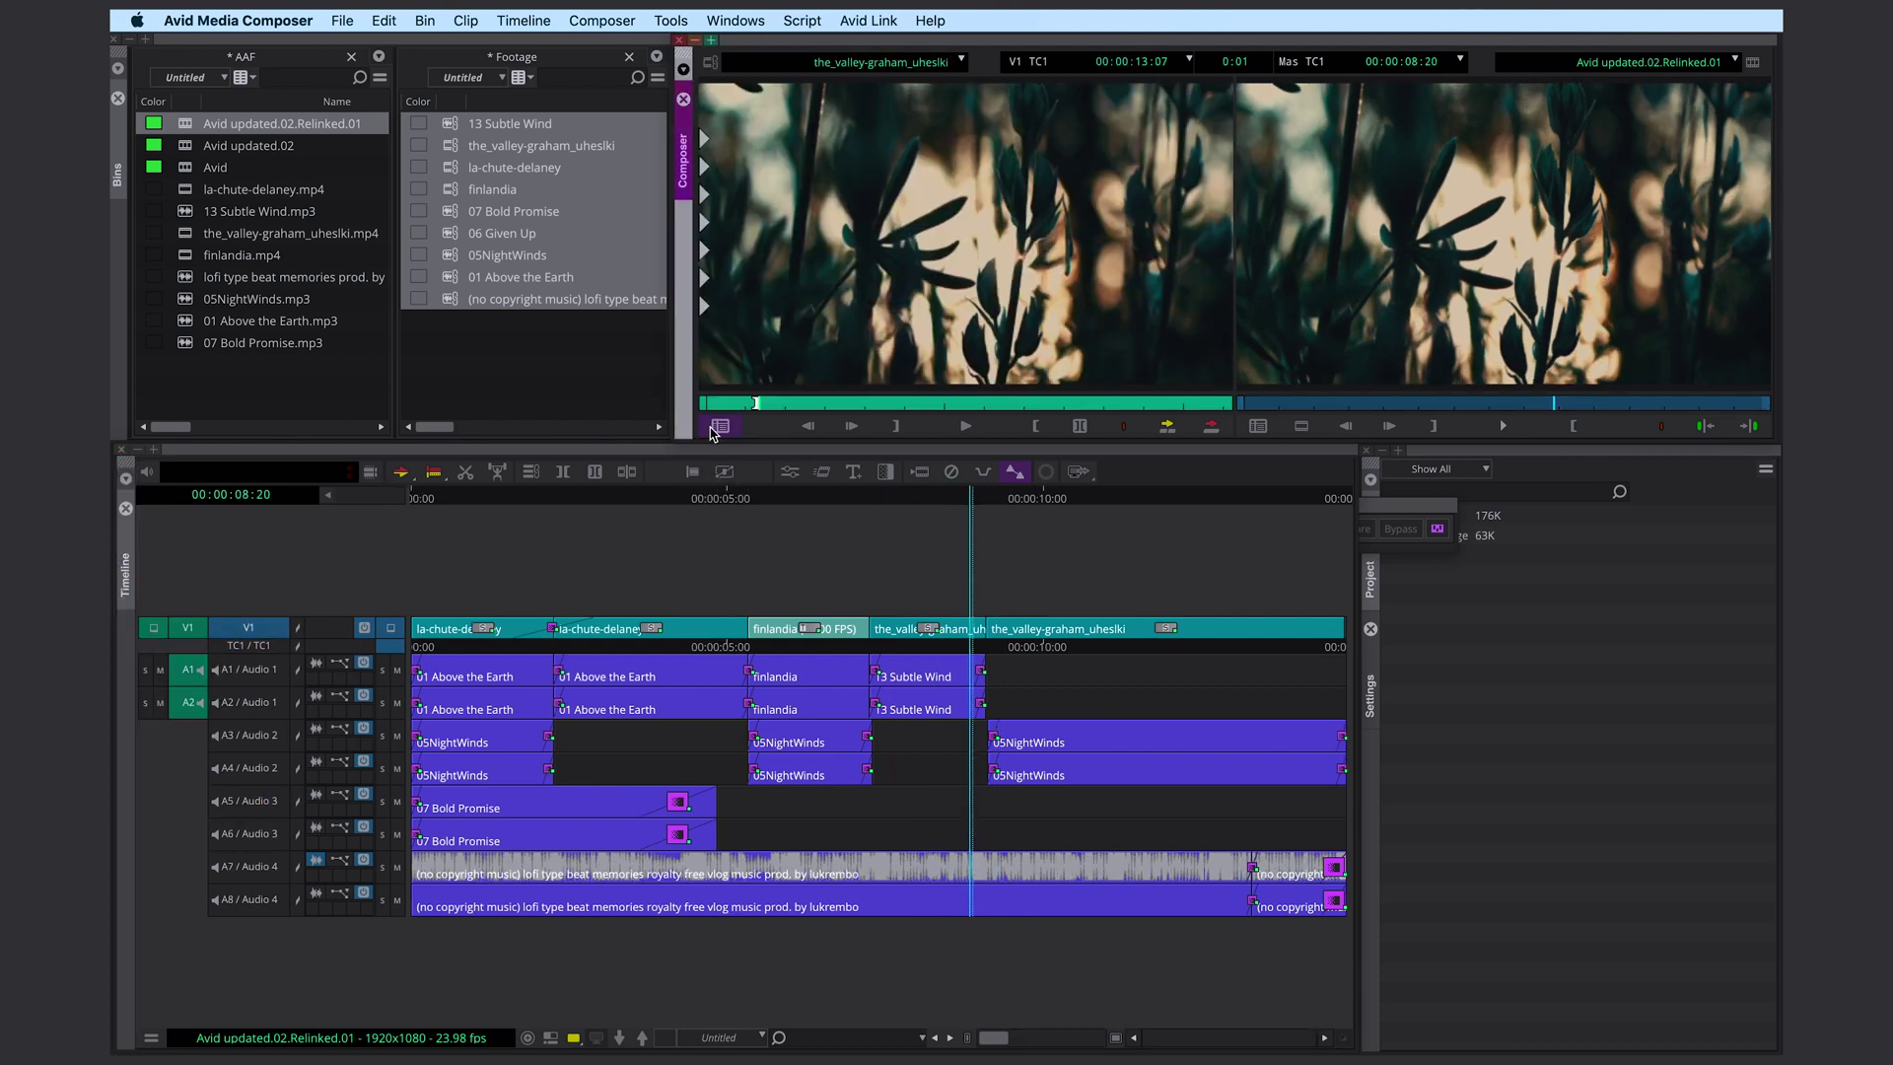
click(719, 426)
Set the FrameFlex reformat option of the the_valley-graham_uheslki source clip to Center Crop
right_click(457, 155)
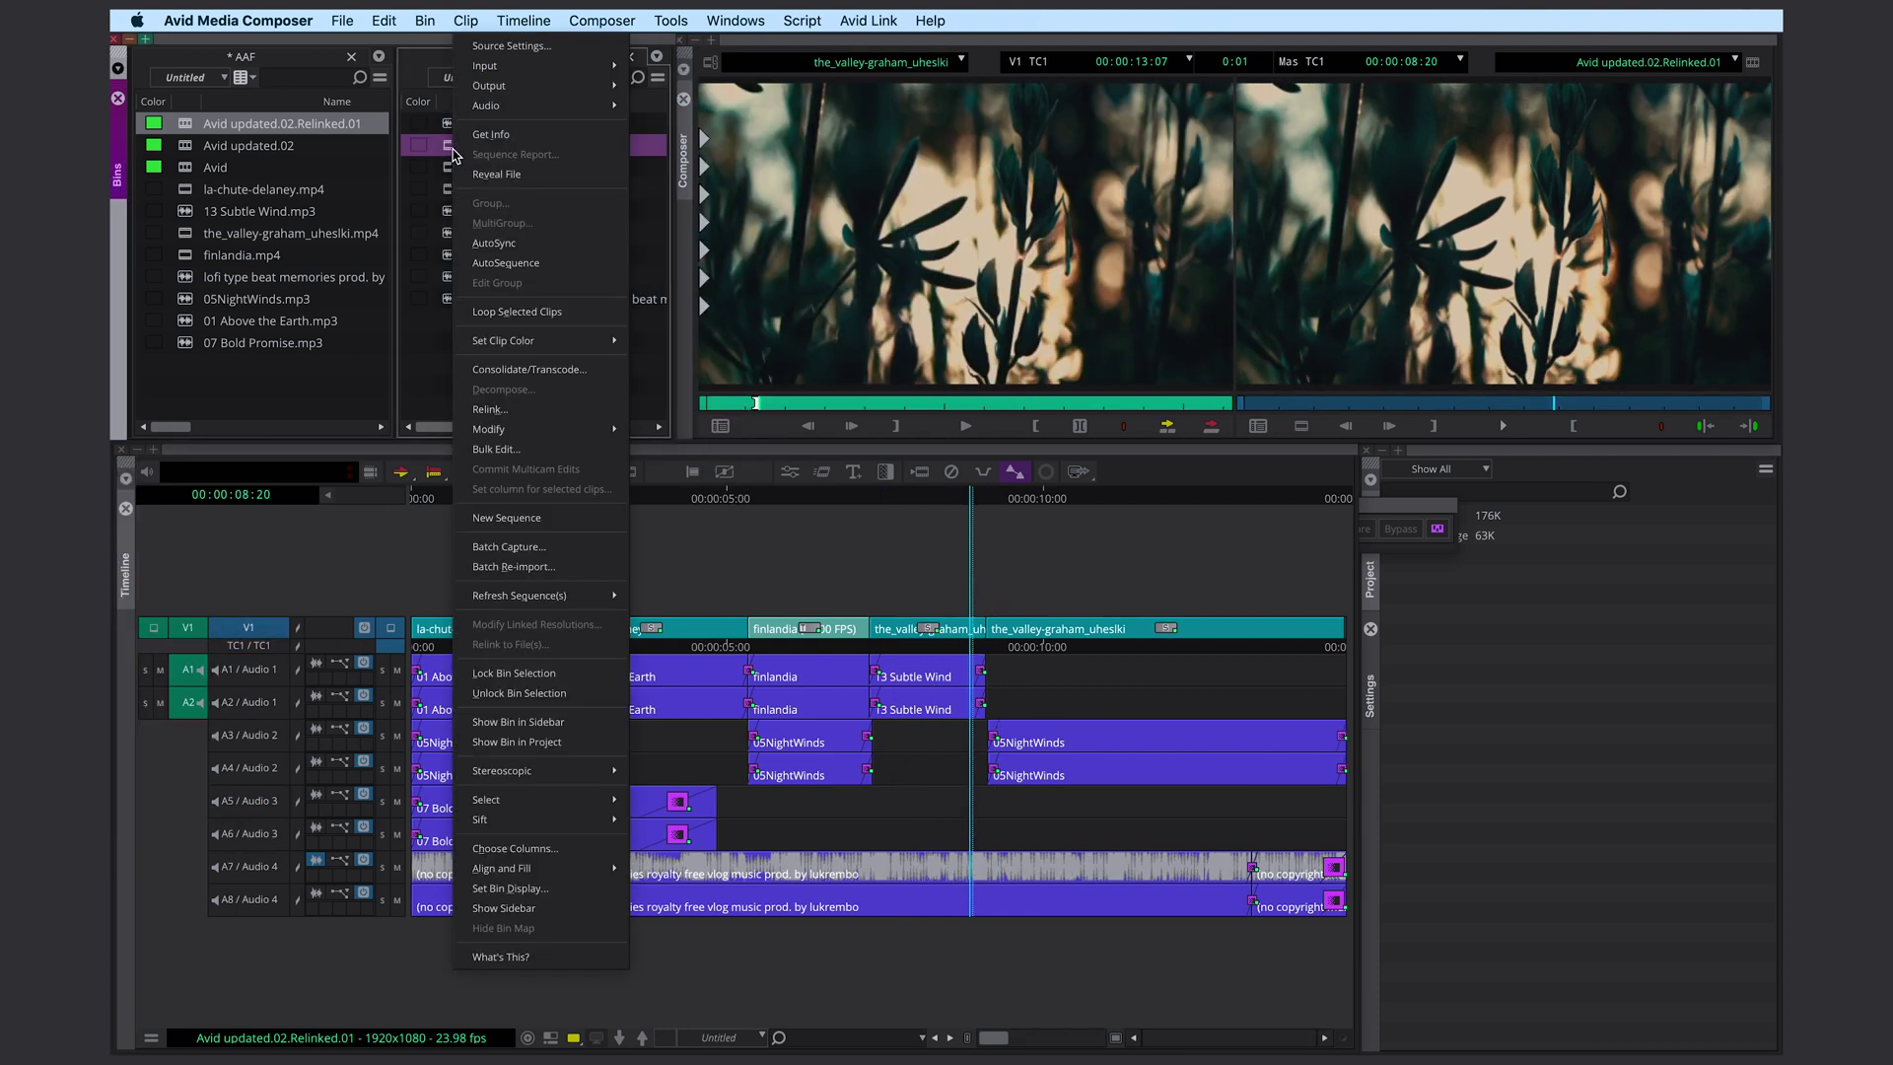
click(526, 56)
click(628, 158)
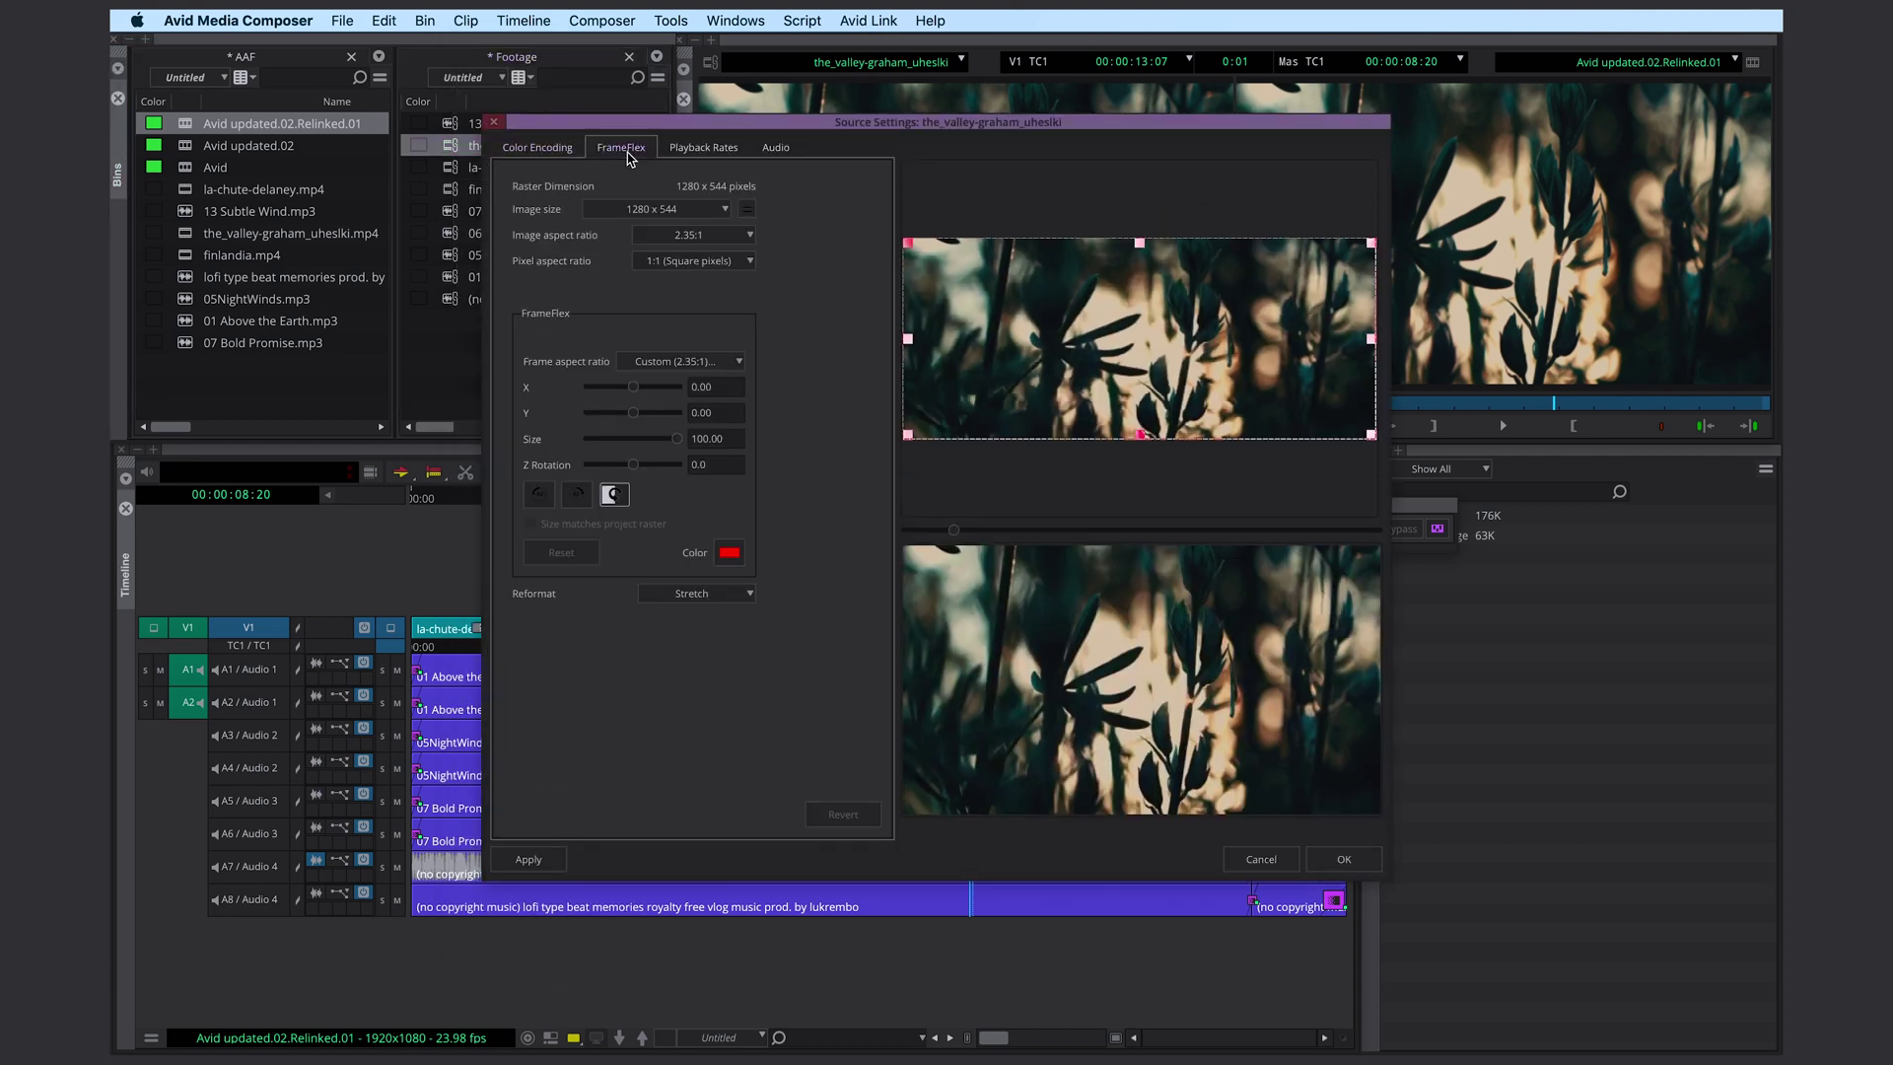
click(732, 595)
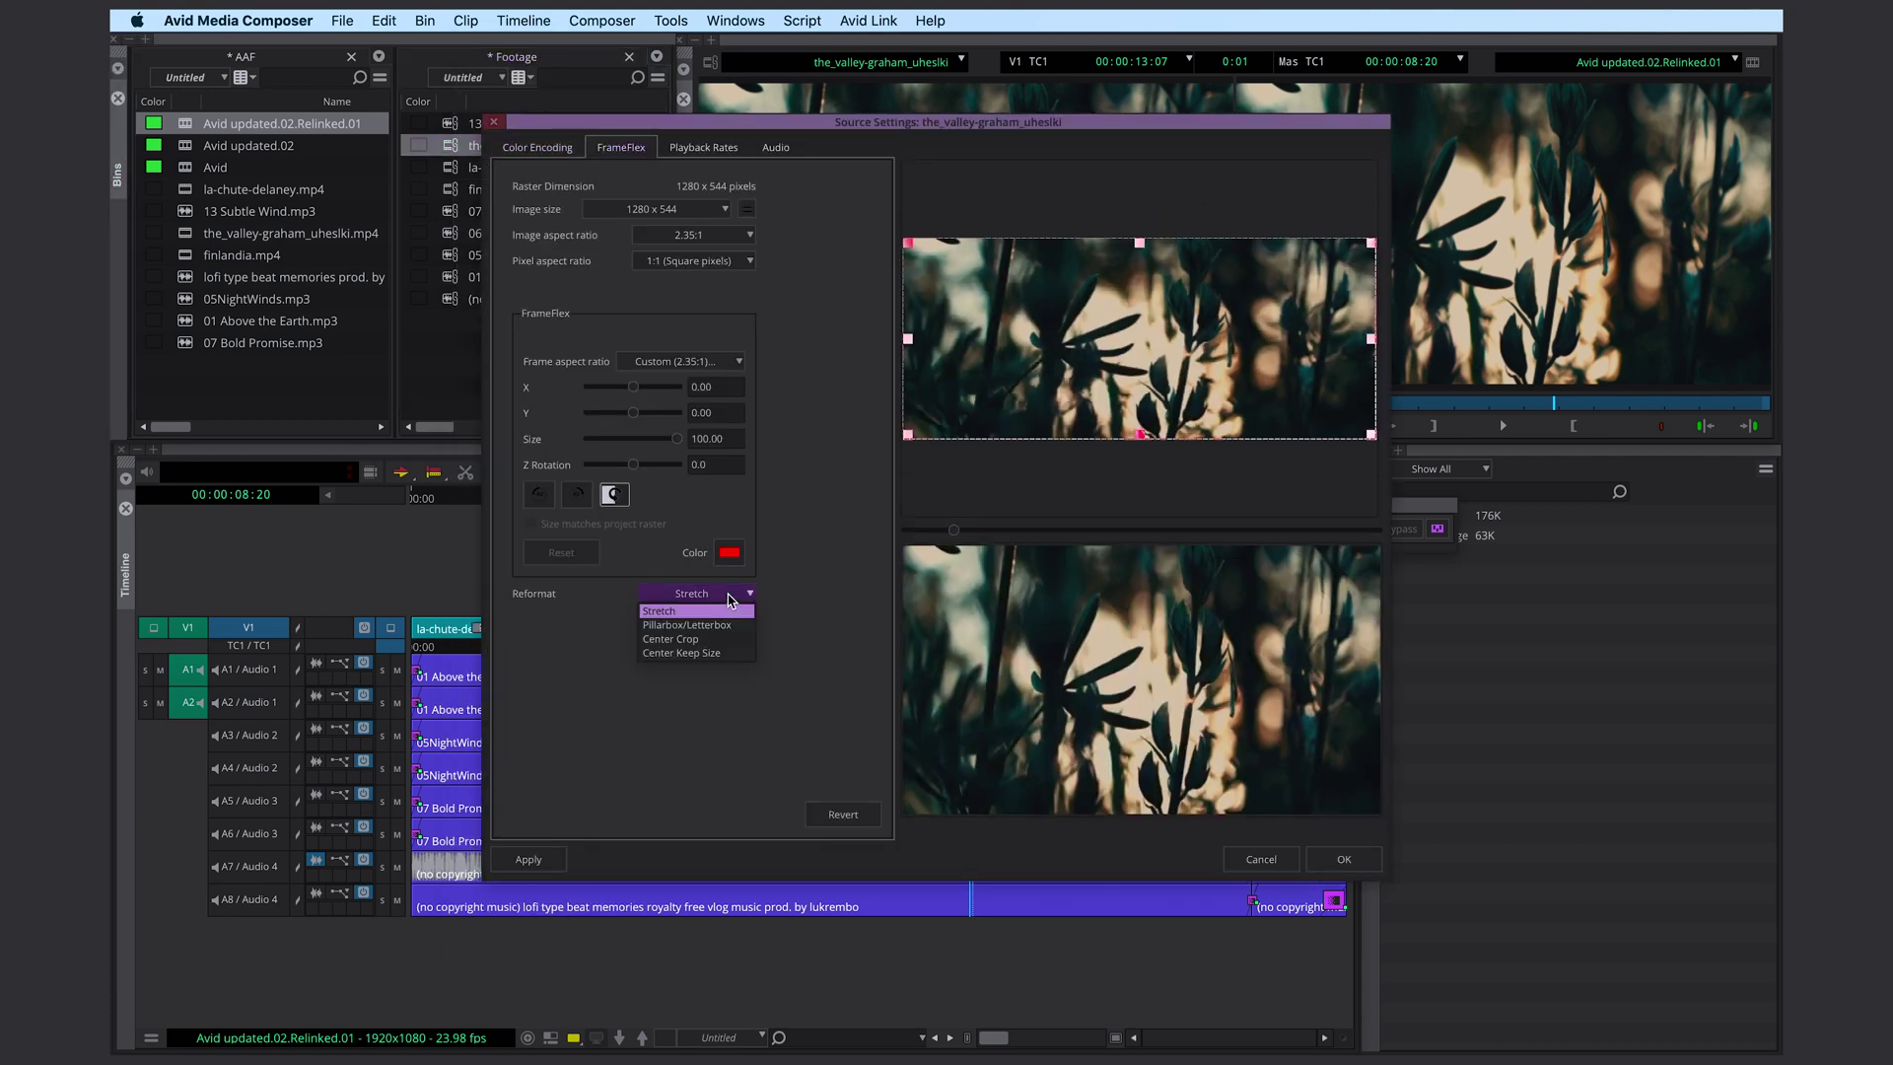
click(725, 641)
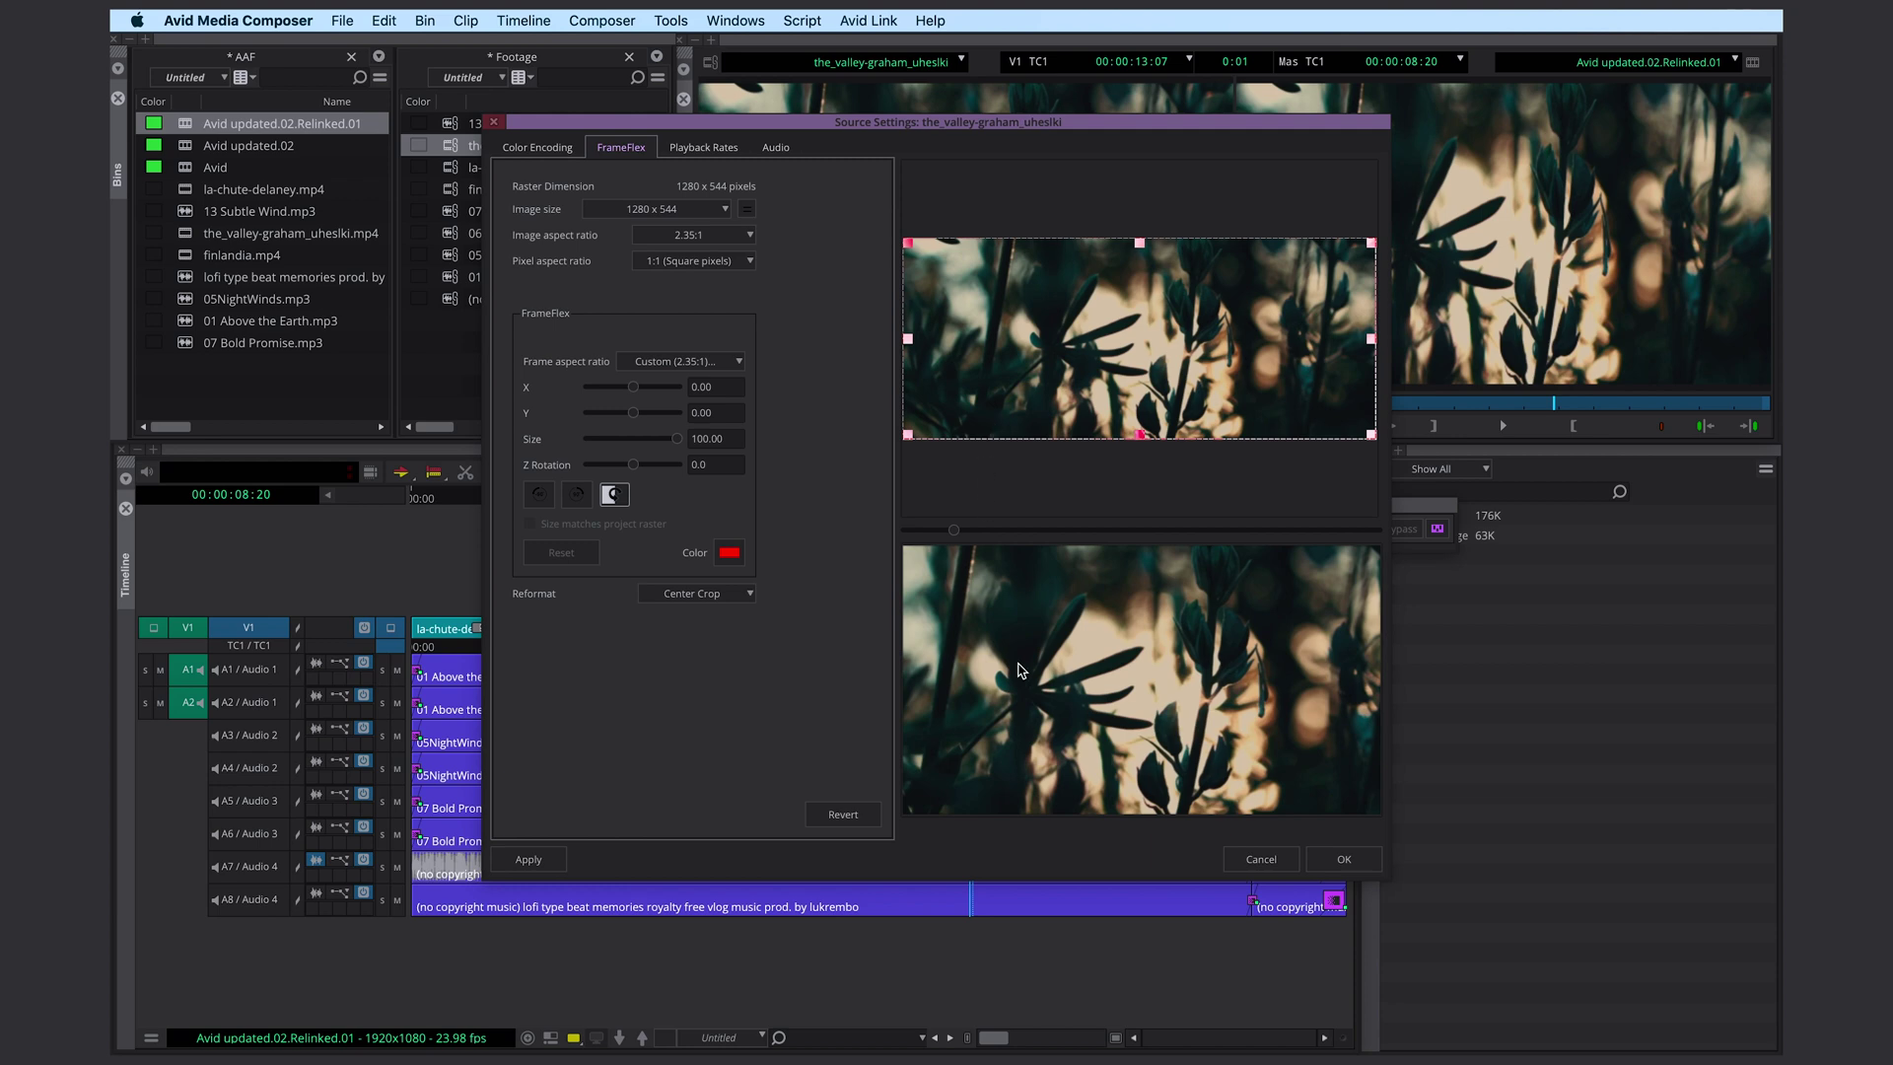
click(1344, 859)
Select the Avid updated.02.Relinked.01 sequence in the AAF bin and bring up its available commands
click(184, 126)
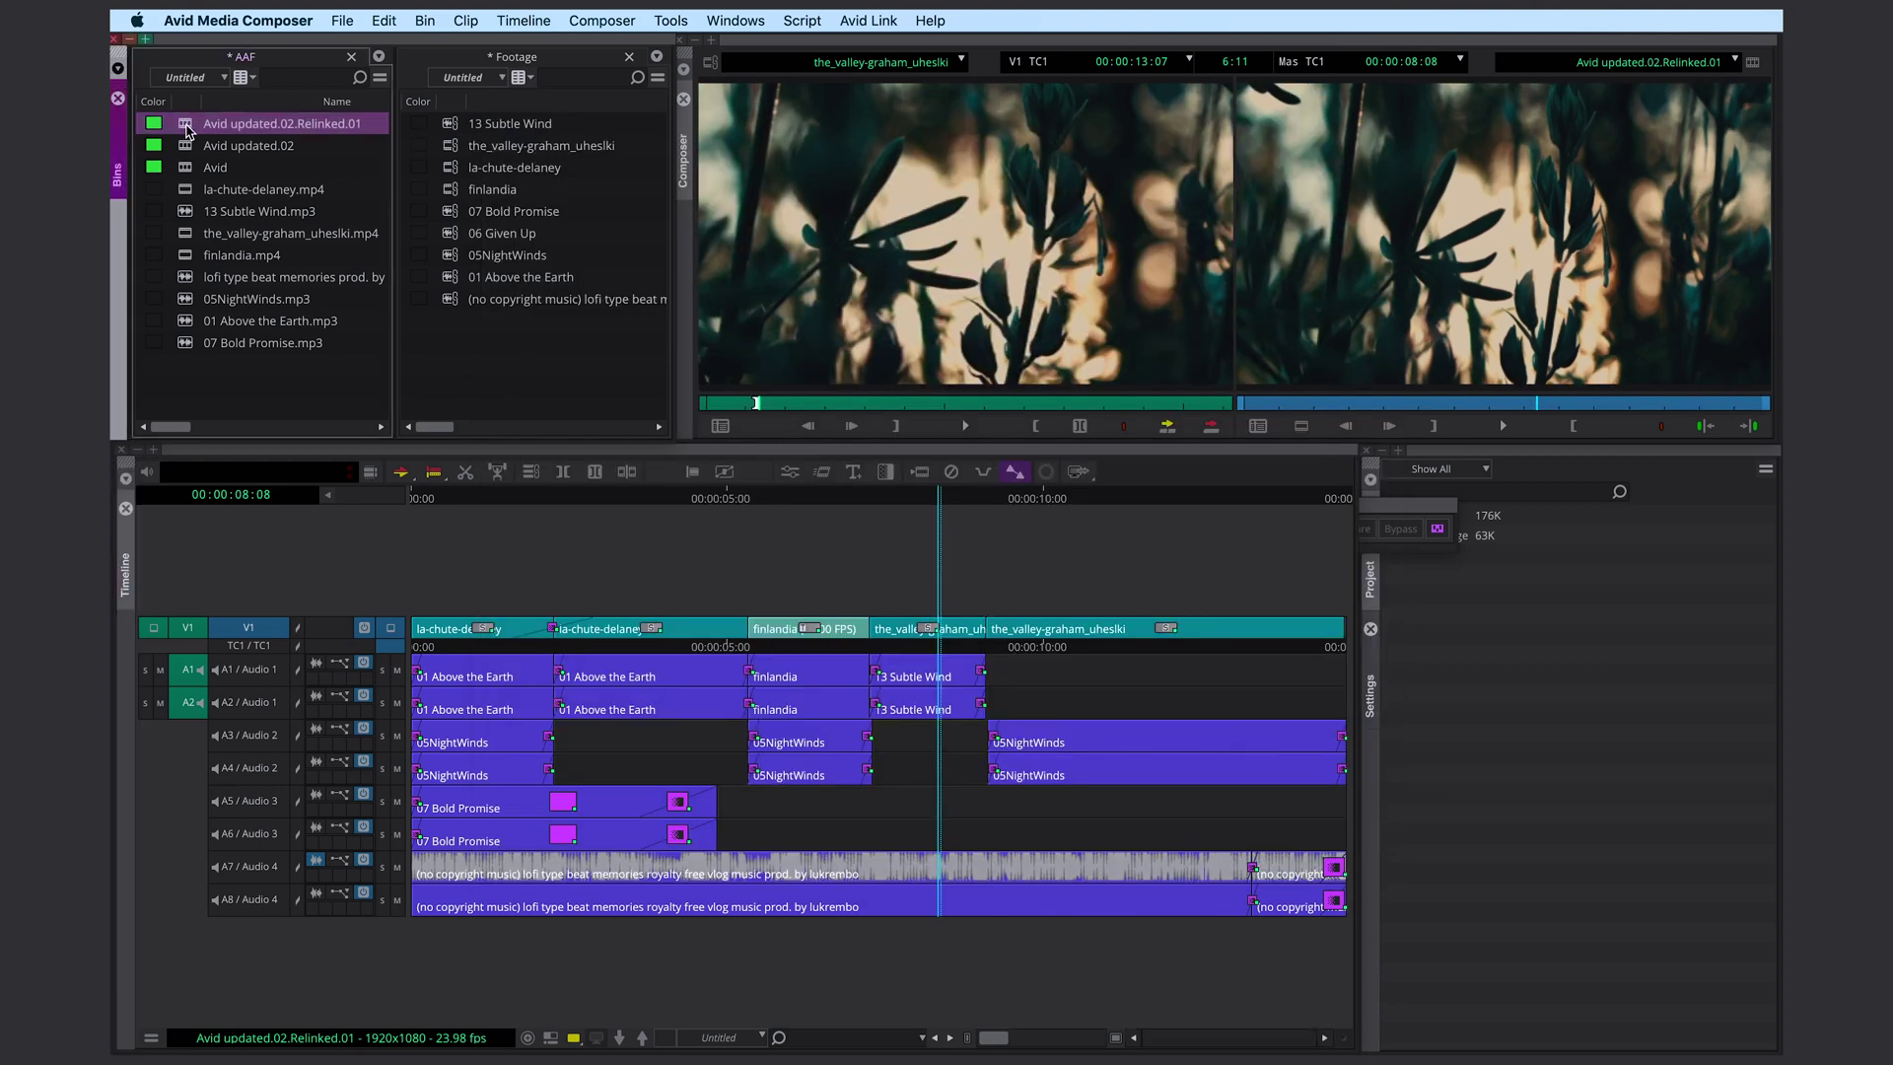
right_click(184, 126)
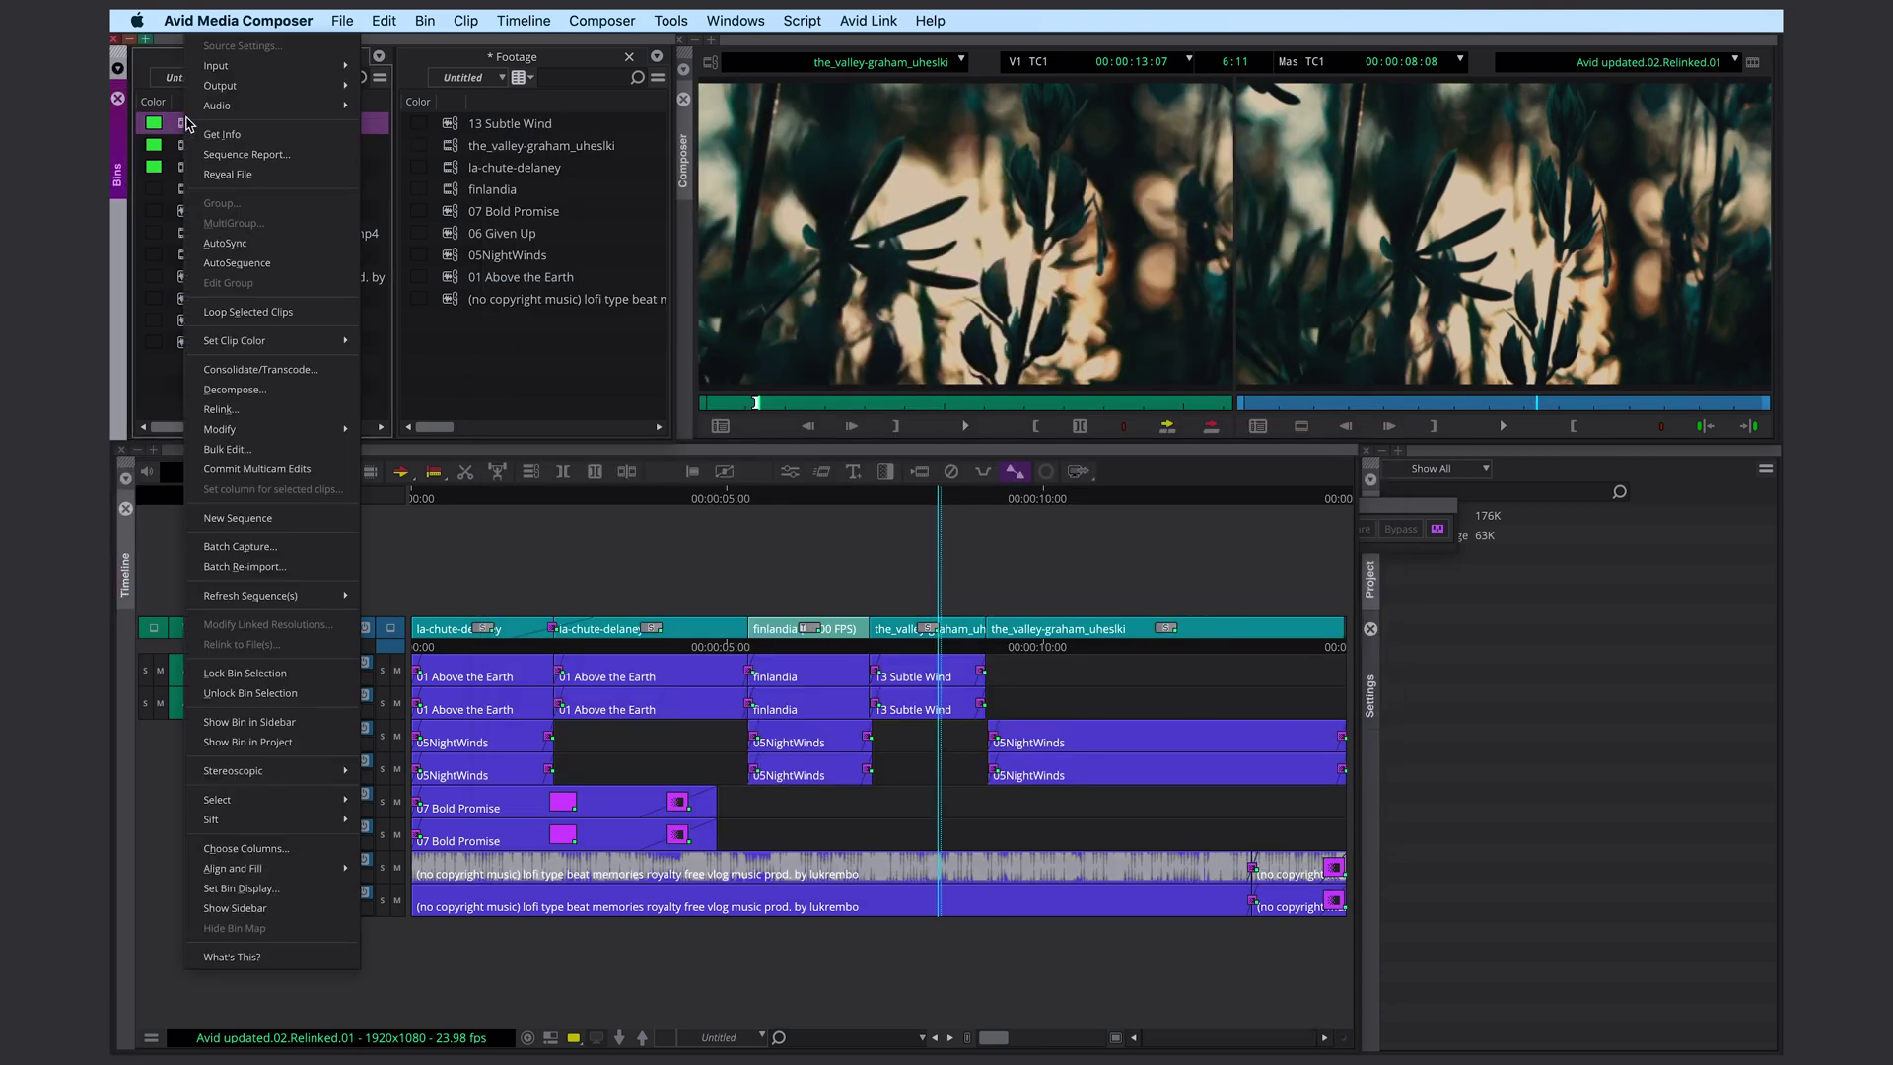